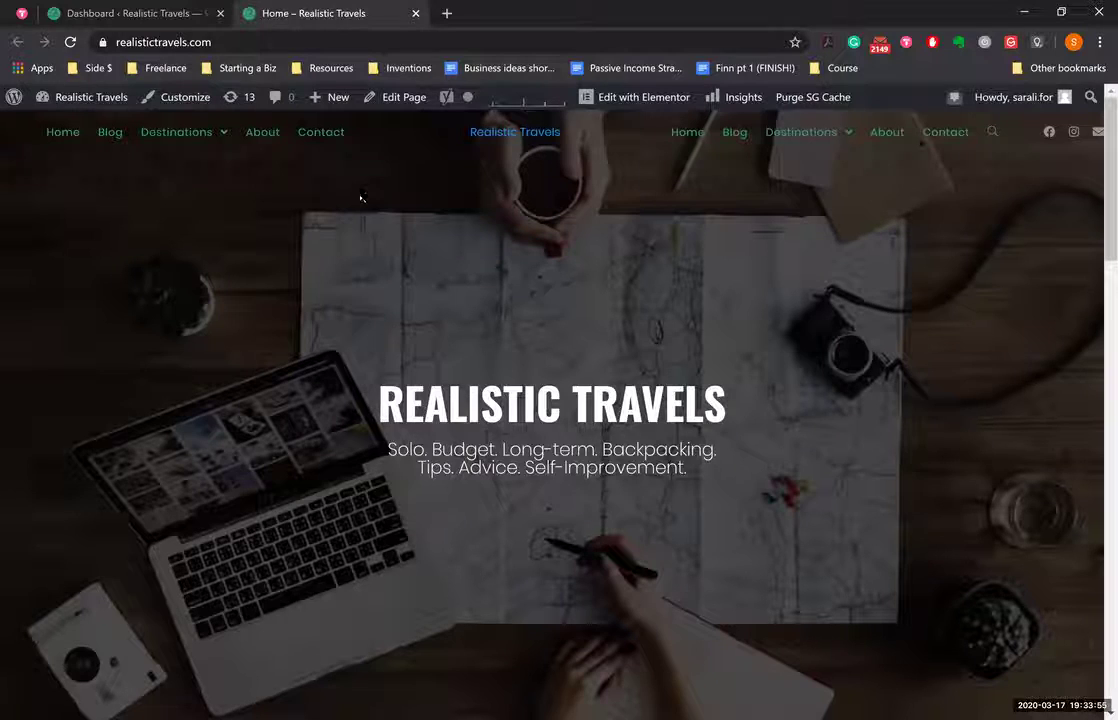
Step: Look over the site's home page from the header menus down to the My Travels section
scroll(361, 197, "down", 6)
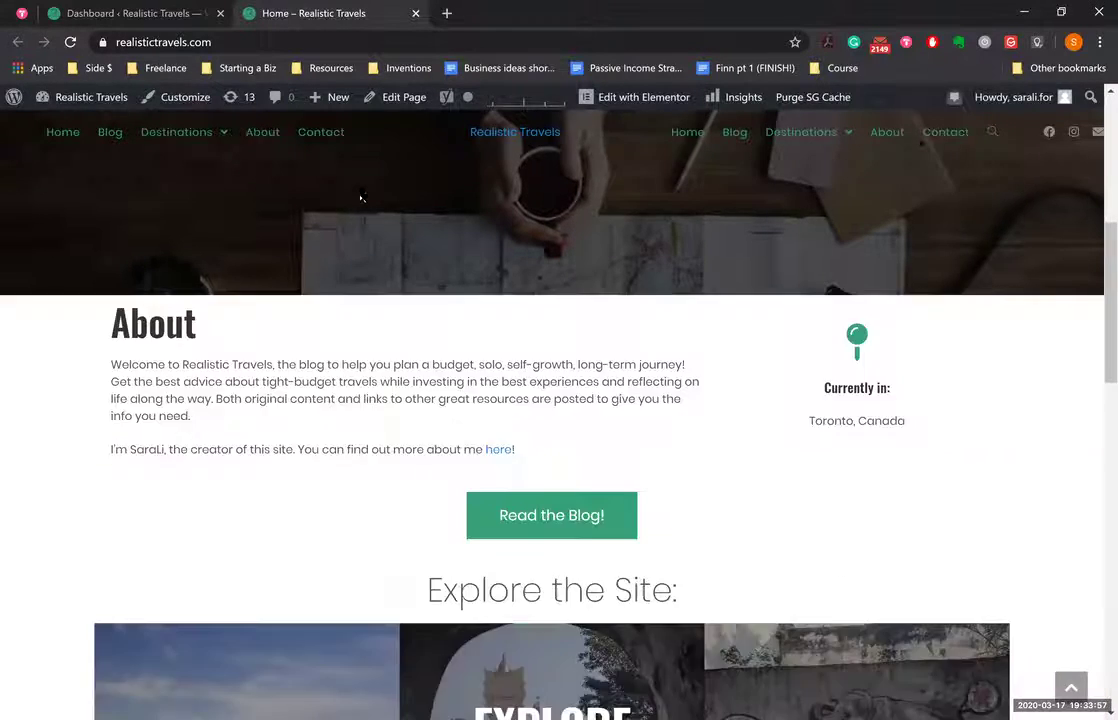
scroll(361, 193, "down", 1)
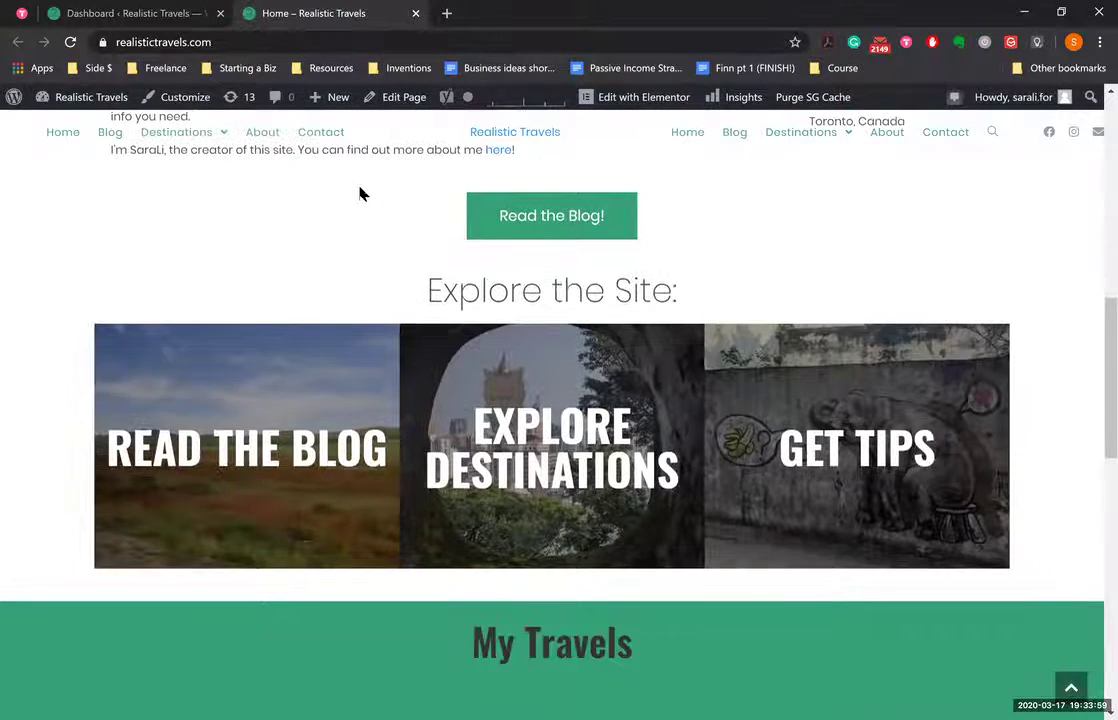
scroll(361, 193, "up", 2)
scroll(361, 193, "down", 1)
scroll(361, 193, "up", 1)
scroll(361, 193, "up", 1)
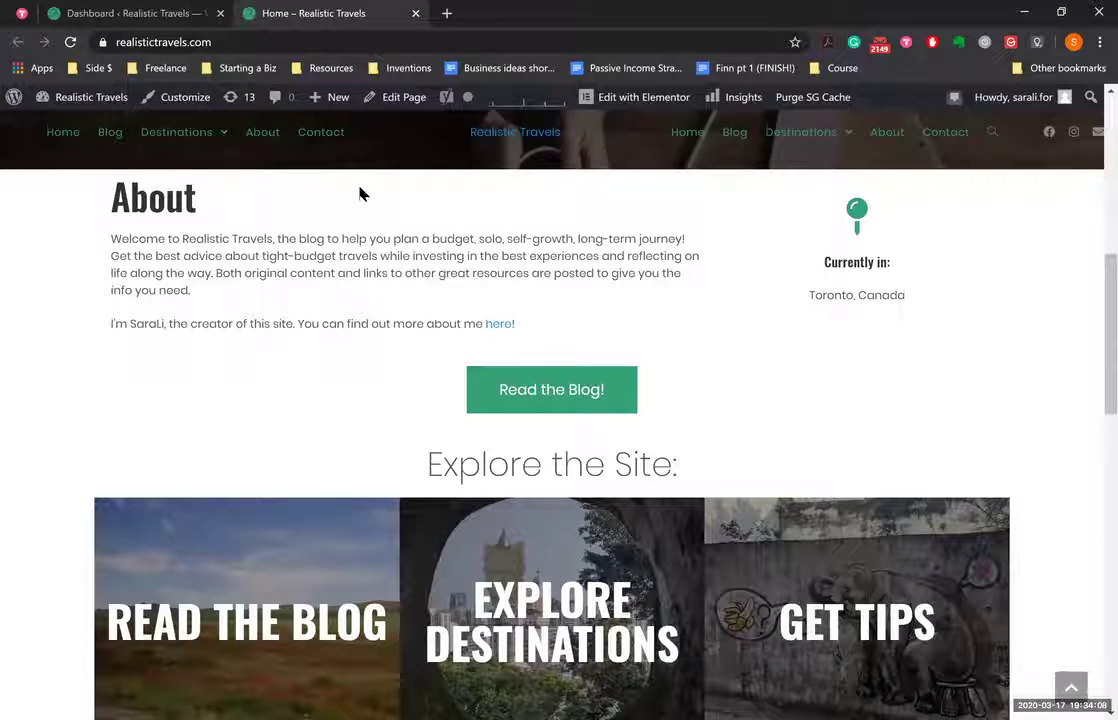
scroll(362, 193, "down", 2)
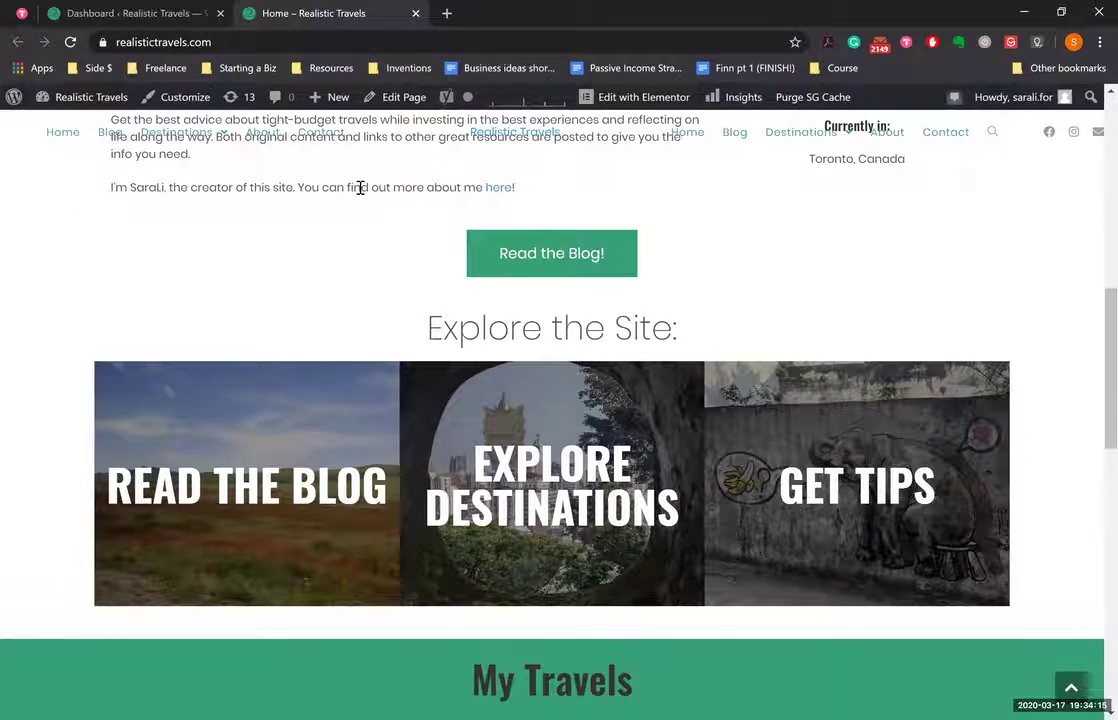
scroll(360, 190, "down", 3)
scroll(362, 193, "up", 3)
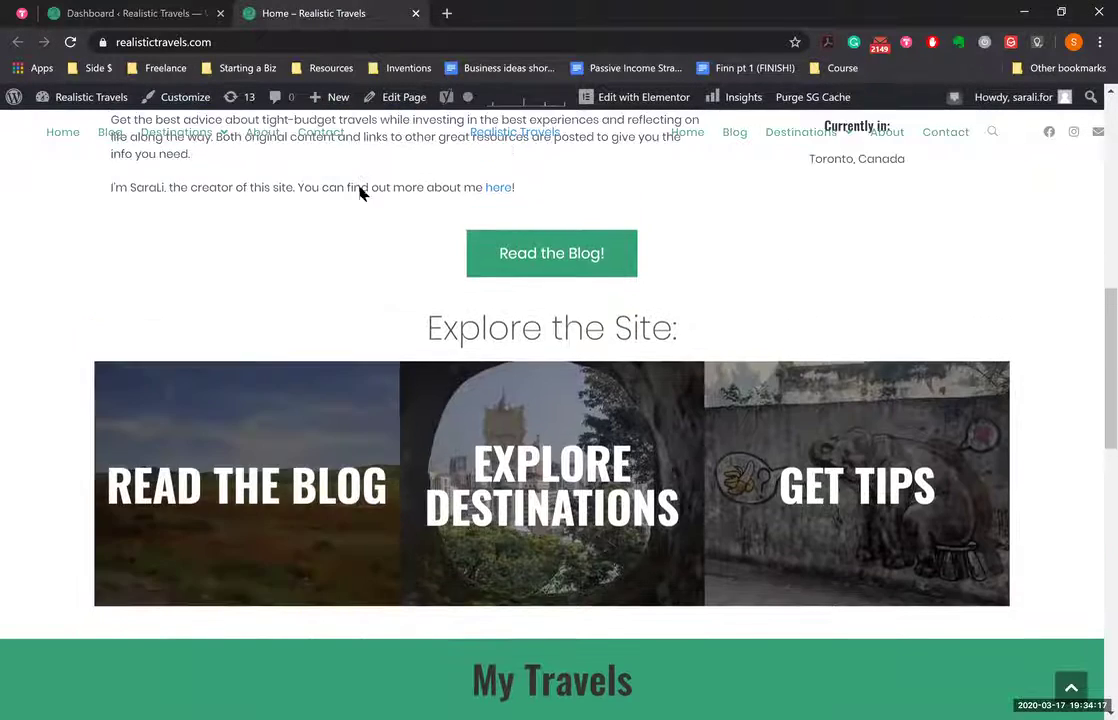
scroll(362, 193, "up", 8)
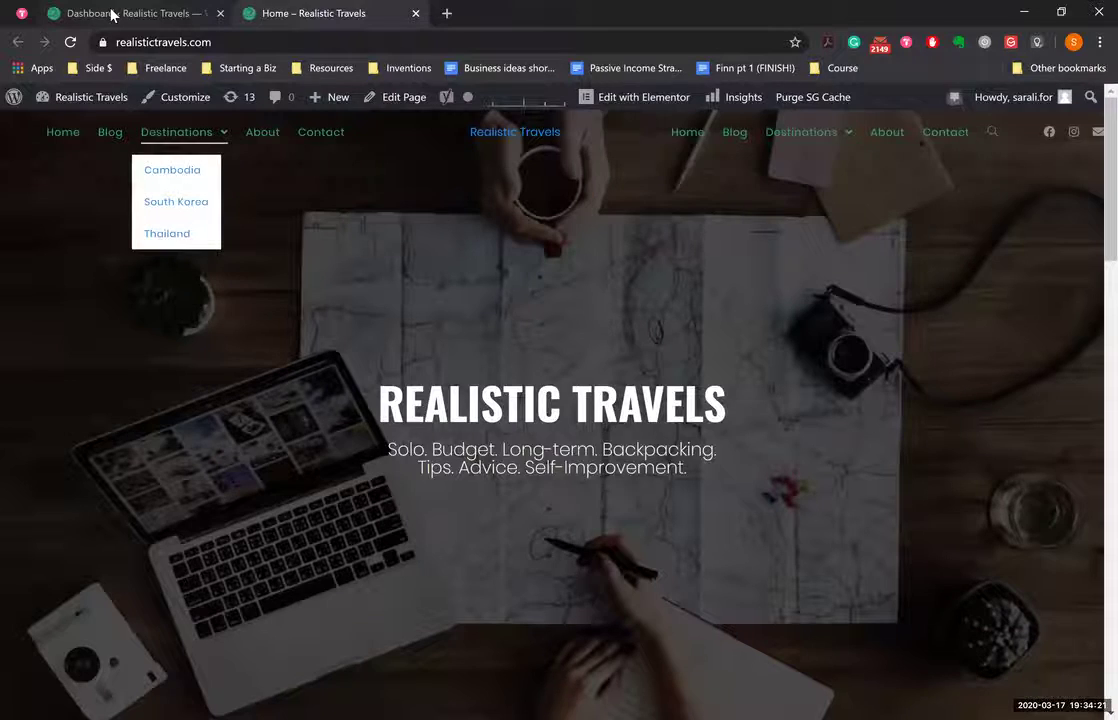
Step: Switch to the WordPress dashboard and open the site's menu editor under the appearance settings
left_click(112, 14)
mouse_move(101, 114)
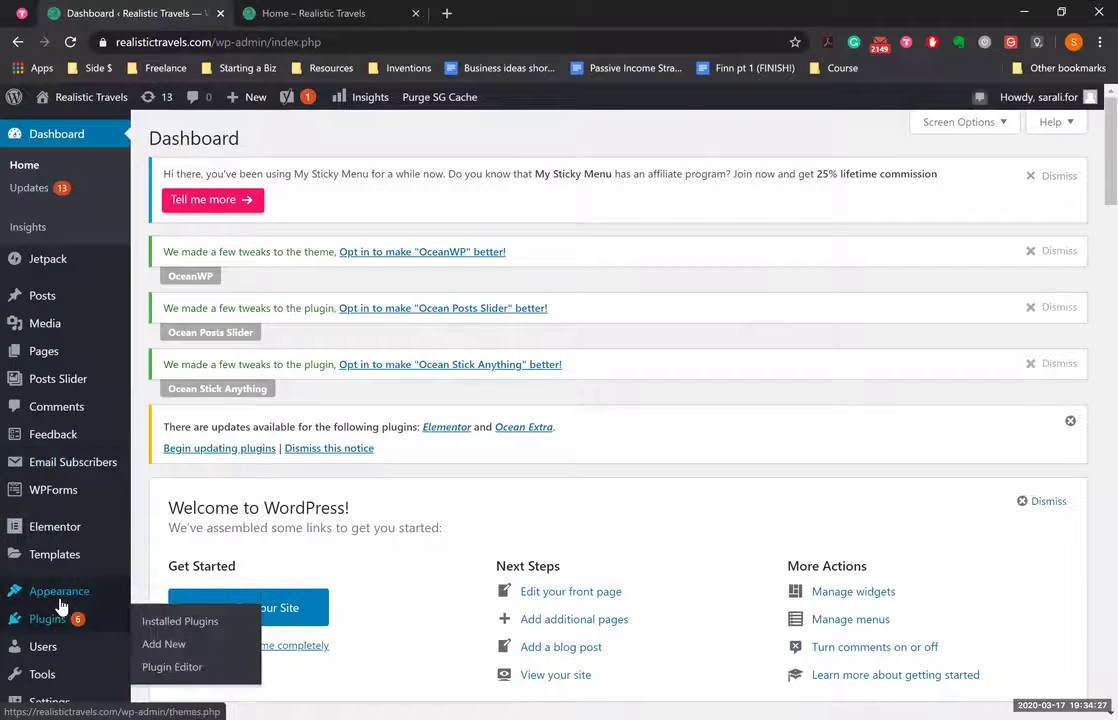
mouse_move(61, 596)
left_click(160, 584)
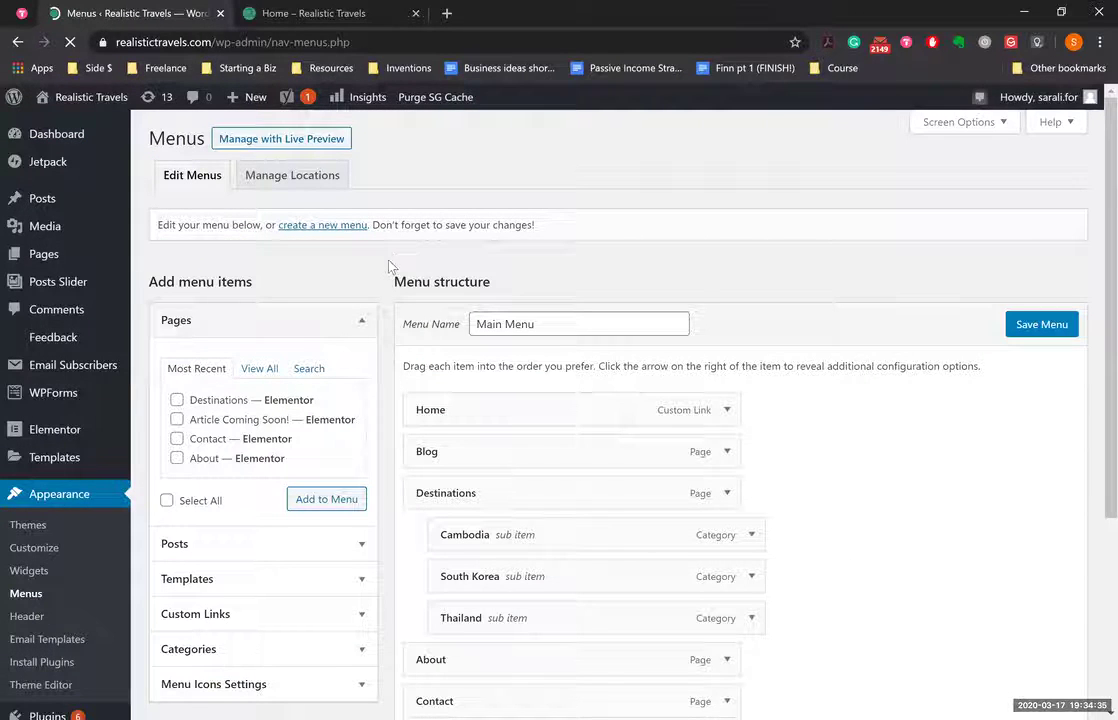
Step: Examine the Main Menu's structure, sub-items and display location settings
scroll(388, 265, "down", 1)
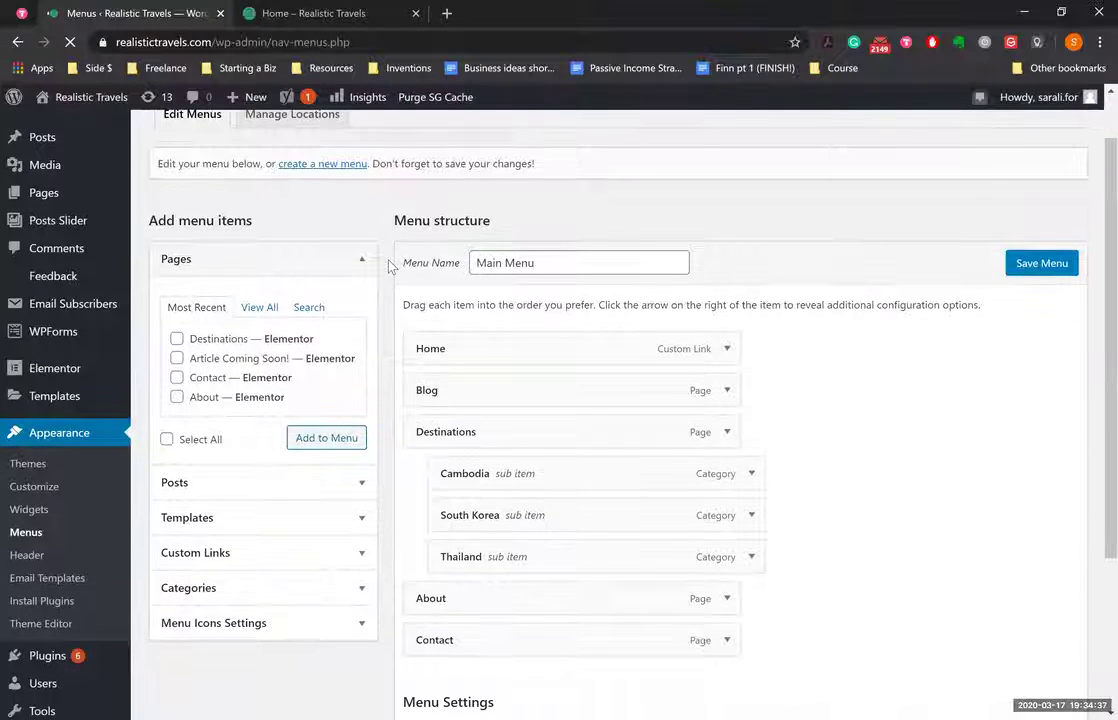
scroll(389, 265, "down", 1)
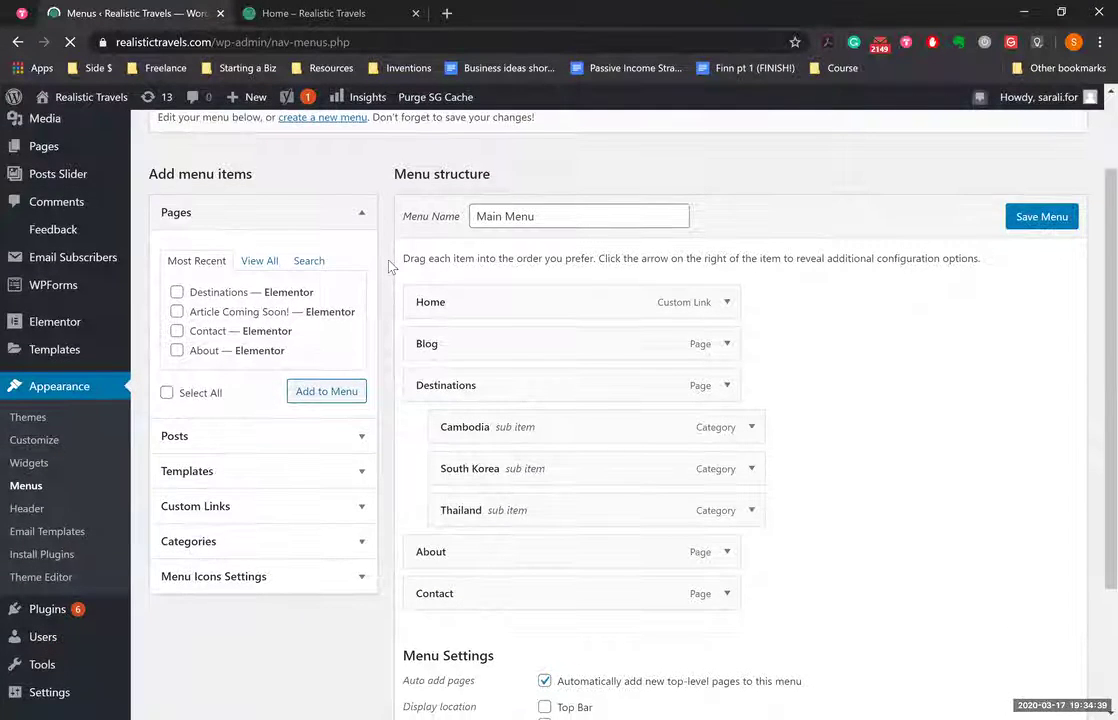
scroll(389, 266, "down", 1)
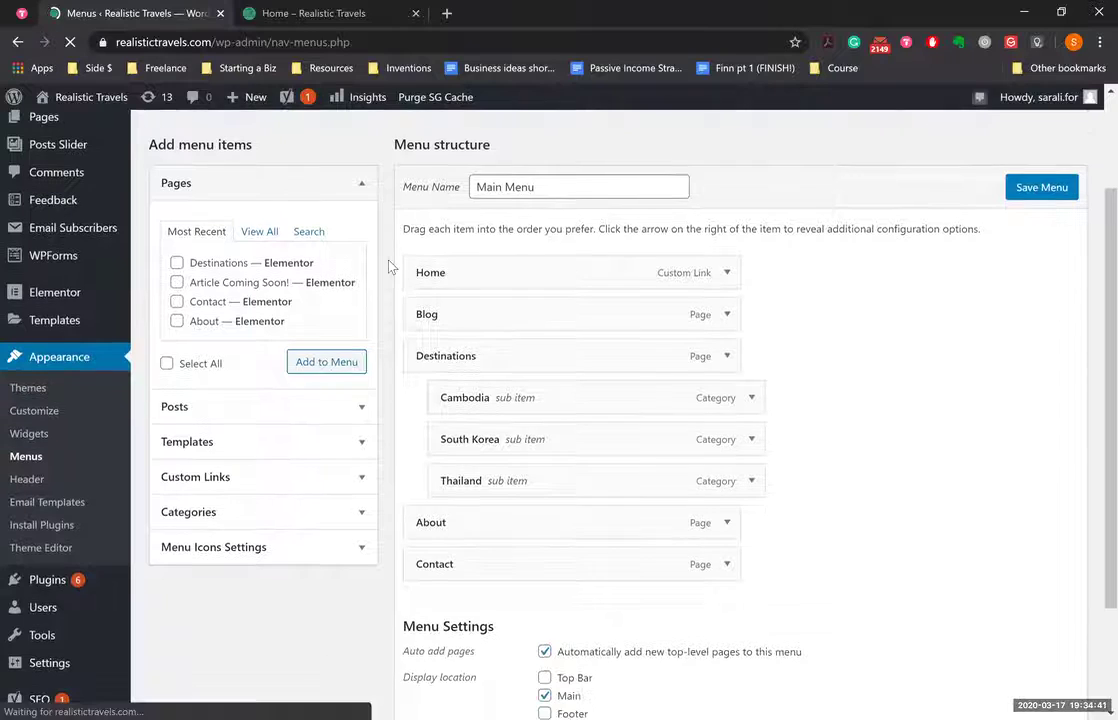
scroll(390, 266, "down", 1)
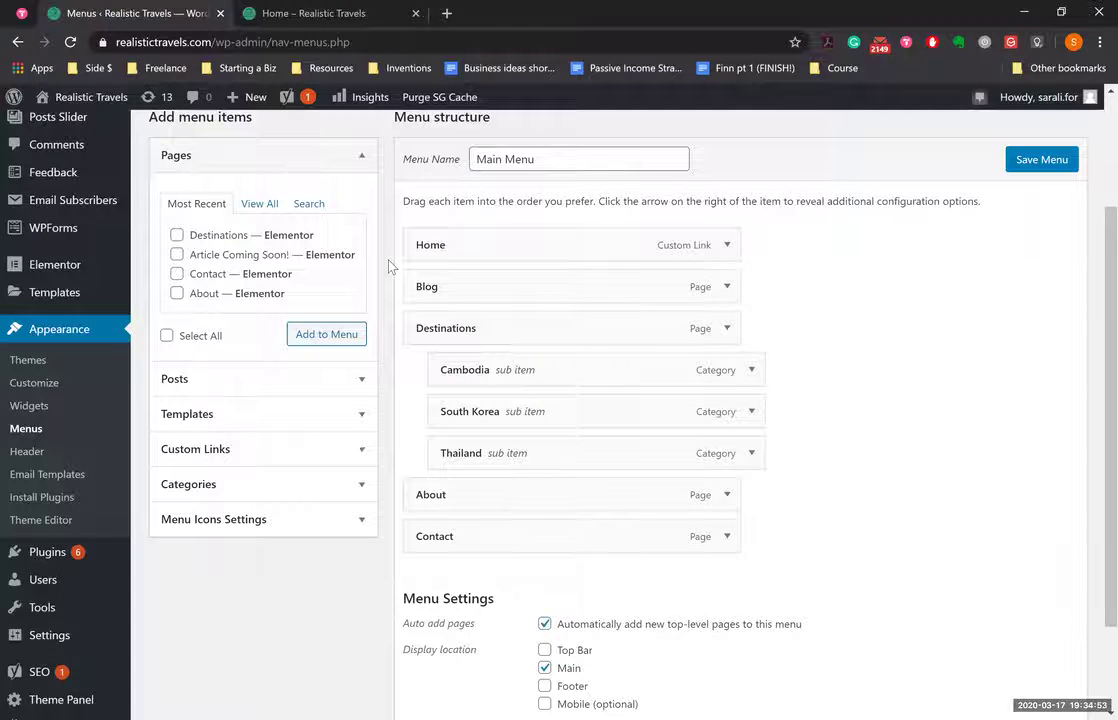
scroll(390, 266, "down", 2)
scroll(390, 266, "up", 3)
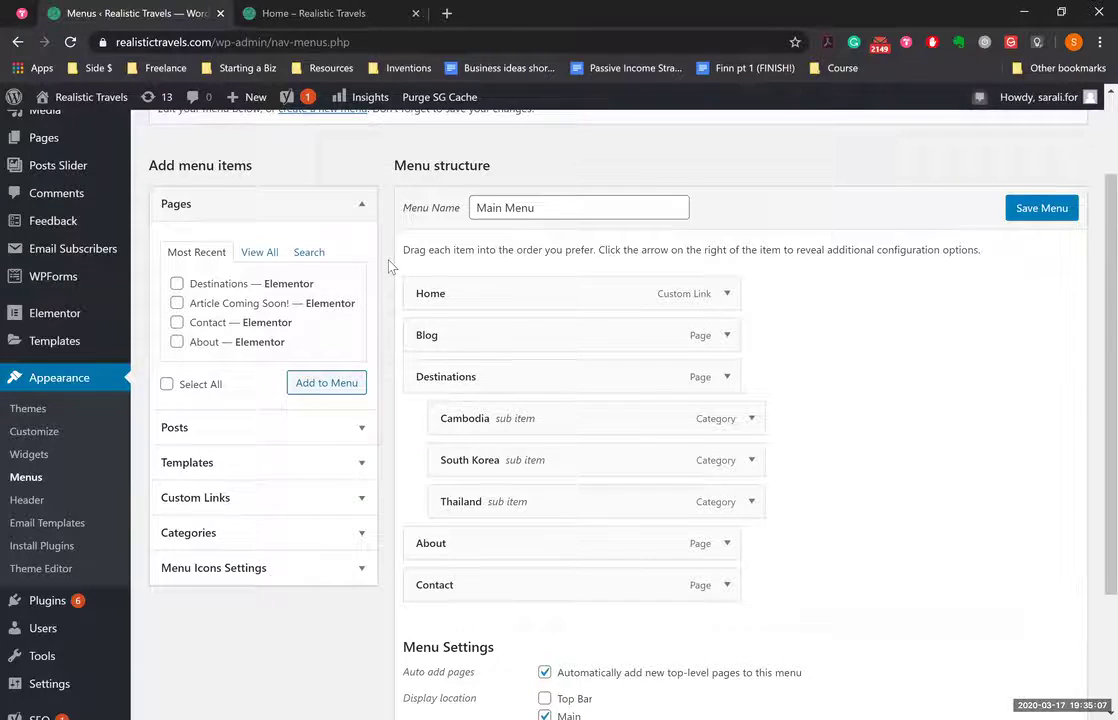
scroll(390, 266, "down", 1)
scroll(390, 266, "up", 2)
scroll(390, 266, "up", 1)
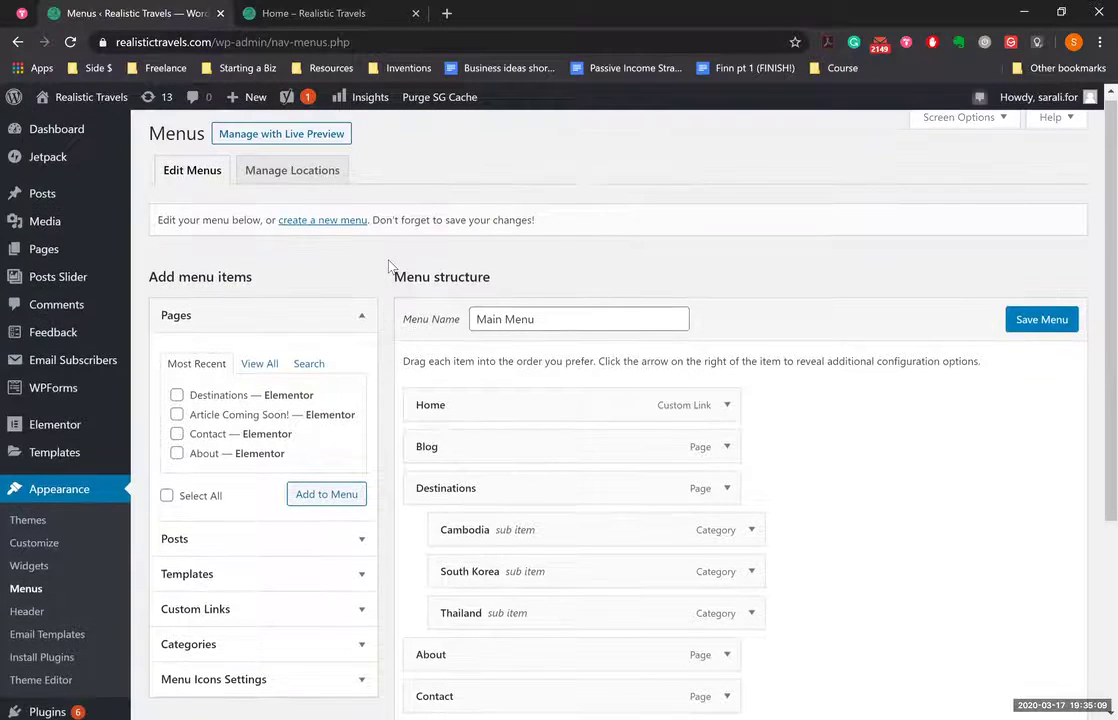
Step: Remove Main Menu from the Main display location and save the menu
scroll(390, 266, "down", 2)
scroll(390, 266, "down", 1)
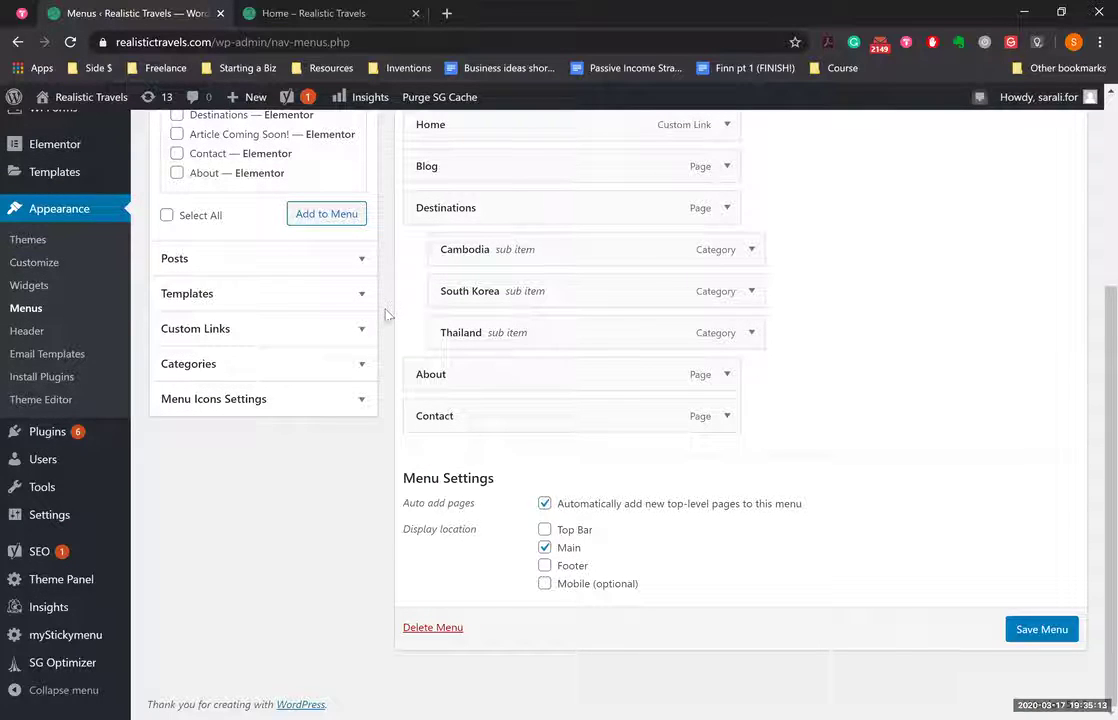
left_click(544, 547)
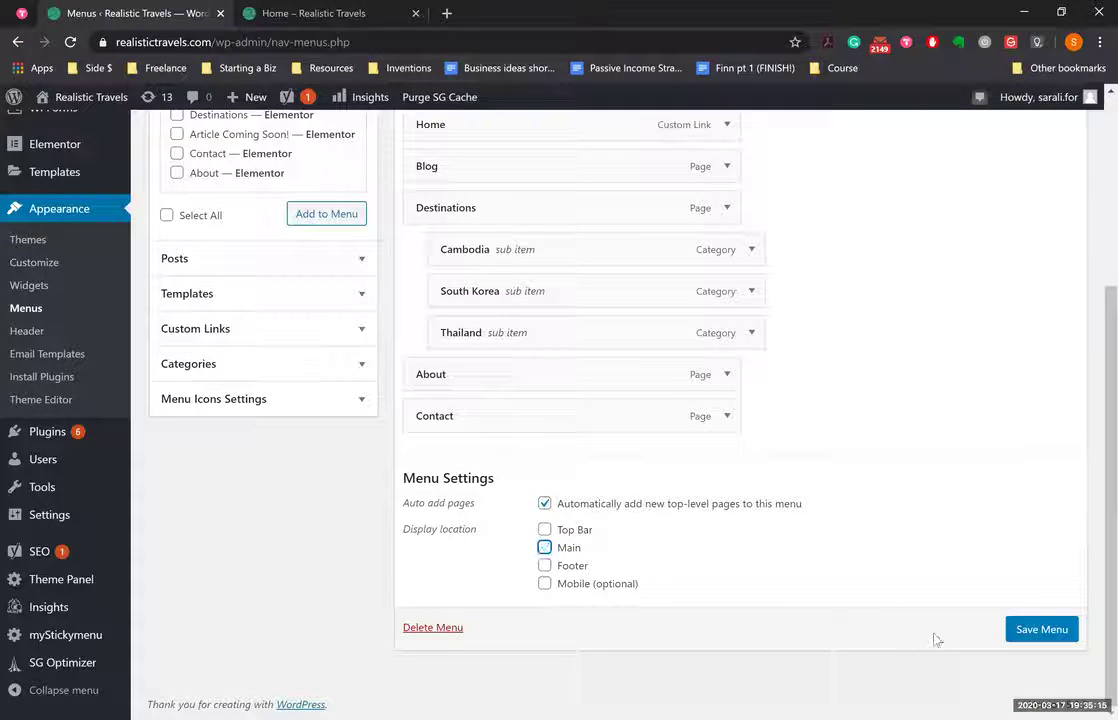
left_click(1045, 630)
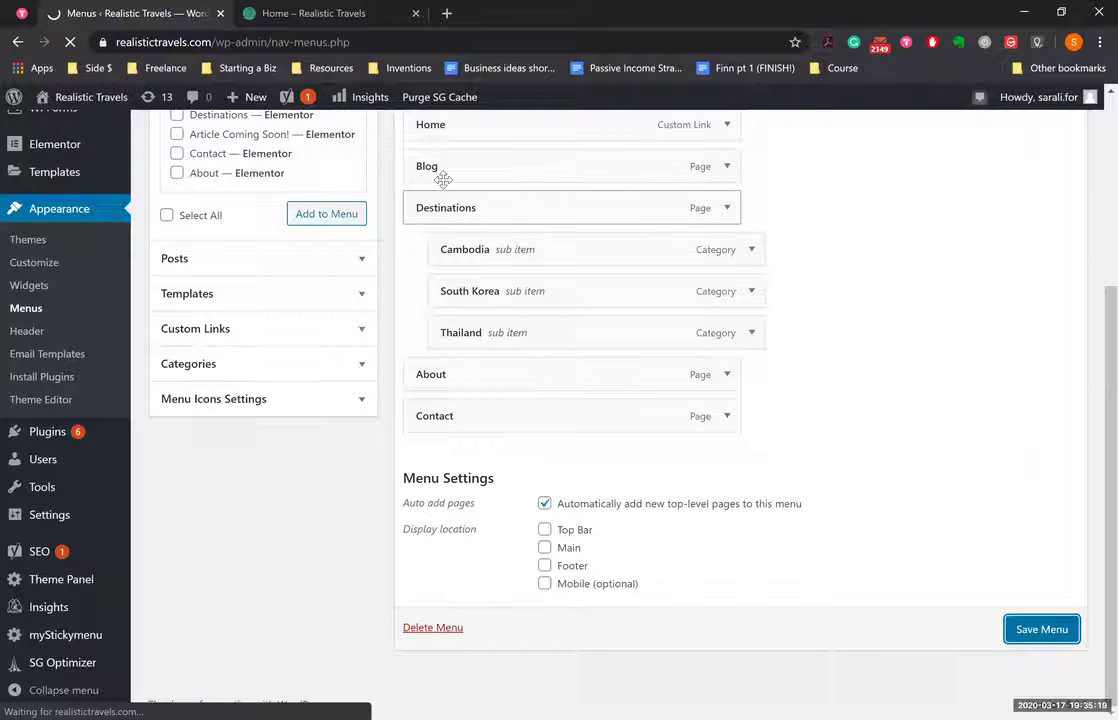
Step: Reload the live home page and check its header navigation and Destinations submenu against the menu's display locations
key("ctrl+Tab")
left_click(70, 44)
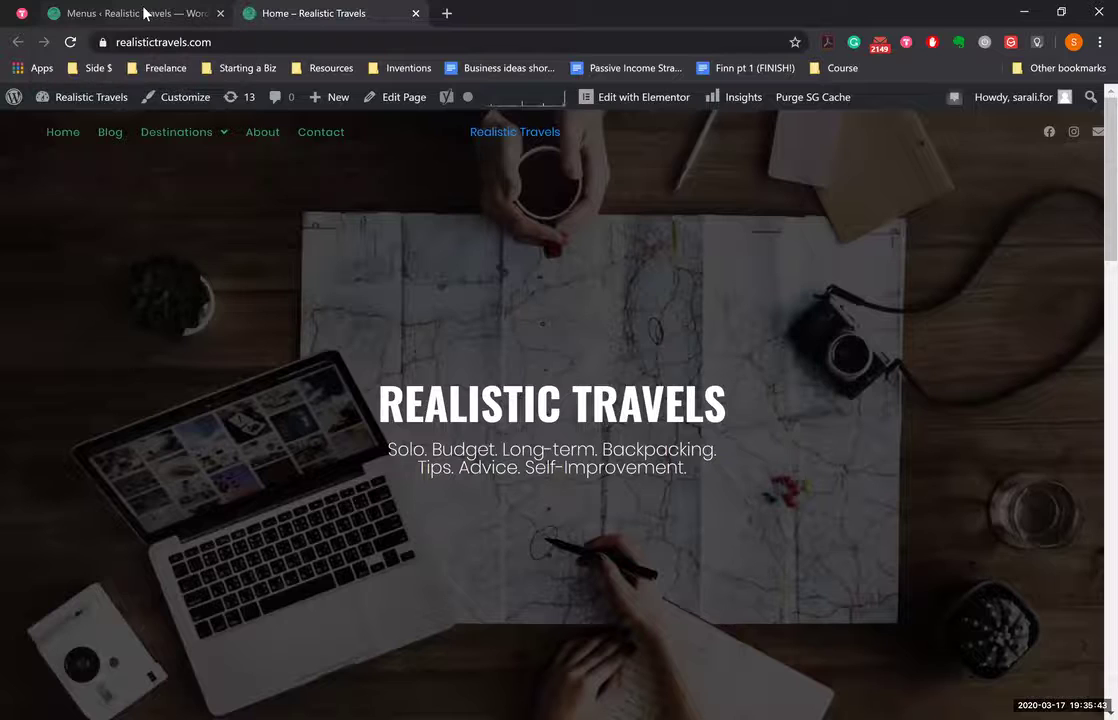
left_click(144, 13)
scroll(380, 350, "down", 2)
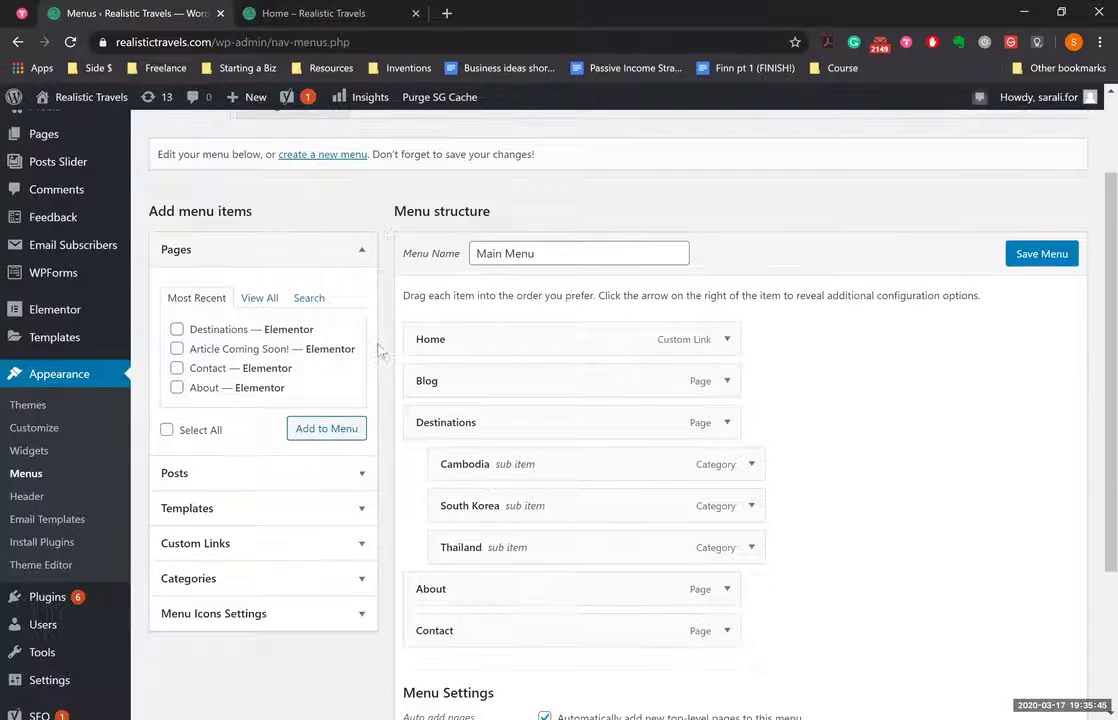
scroll(335, 278, "down", 2)
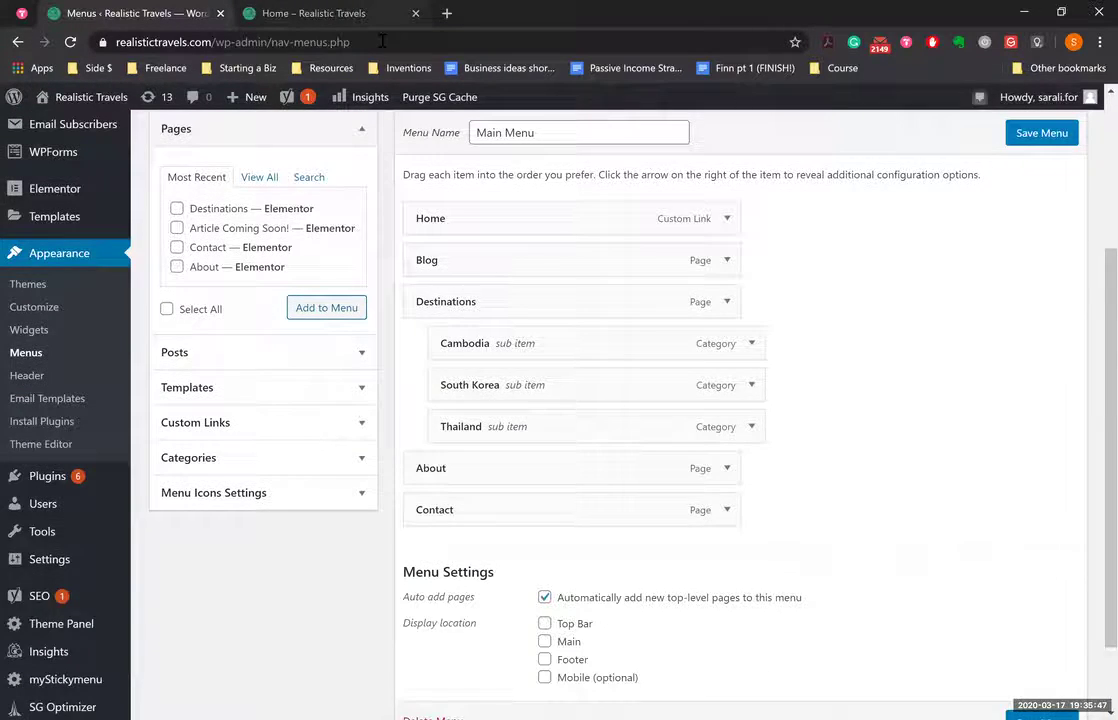
left_click(381, 13)
mouse_move(204, 142)
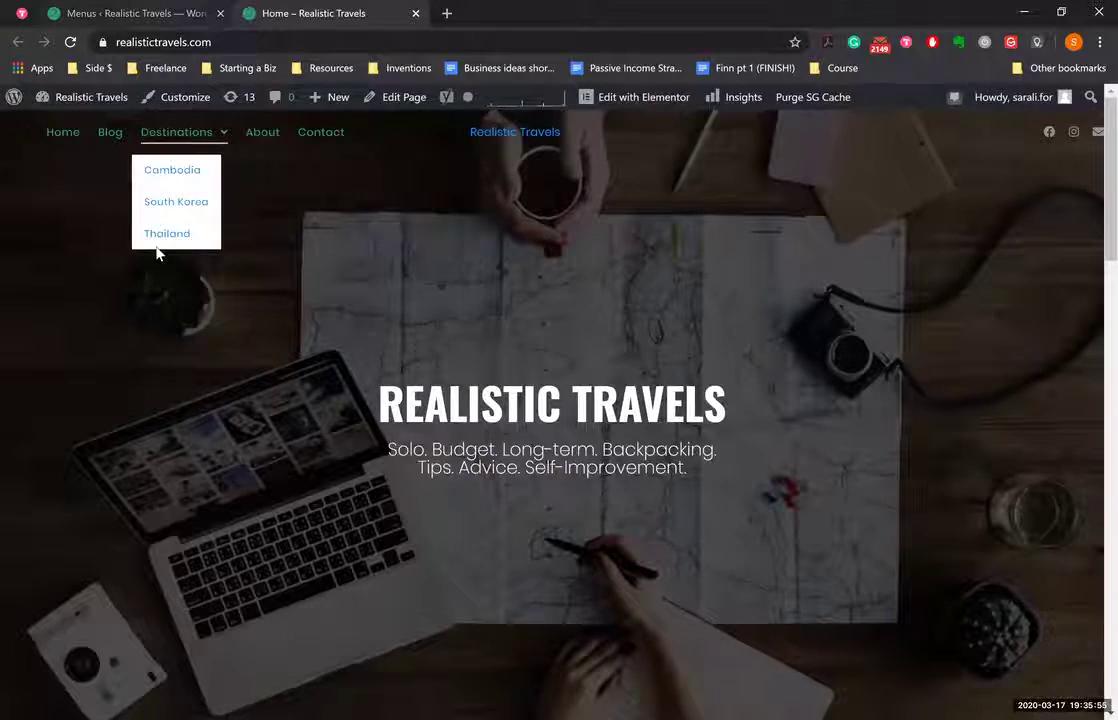
key("ctrl+shift+Tab")
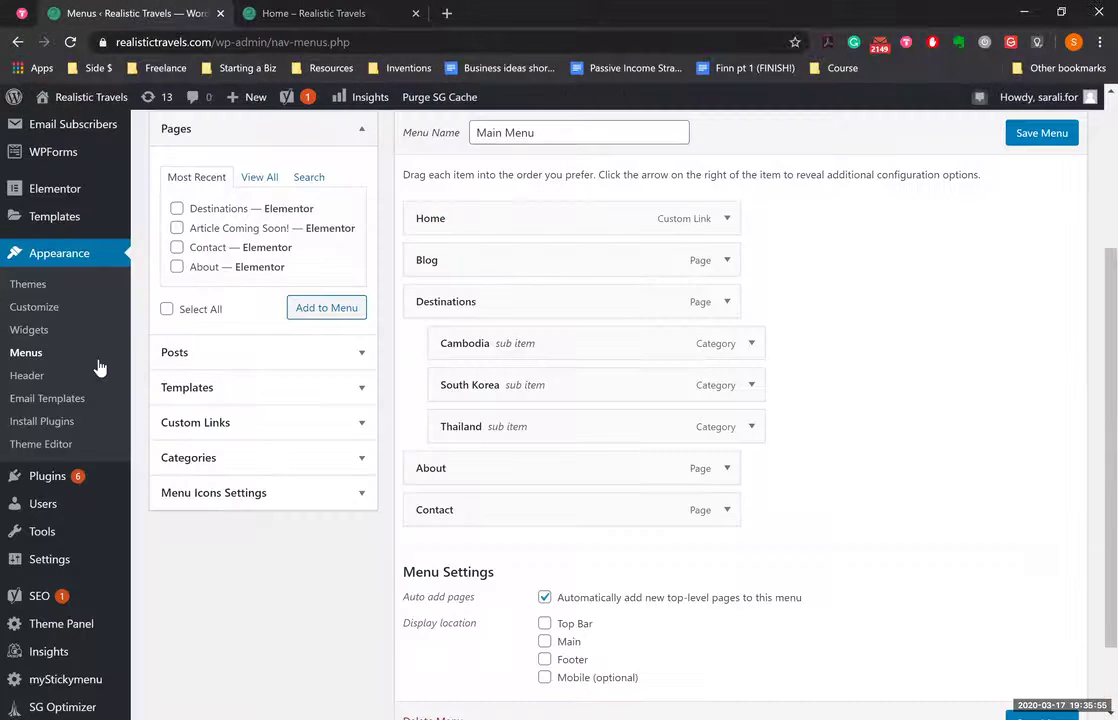
left_click(69, 450)
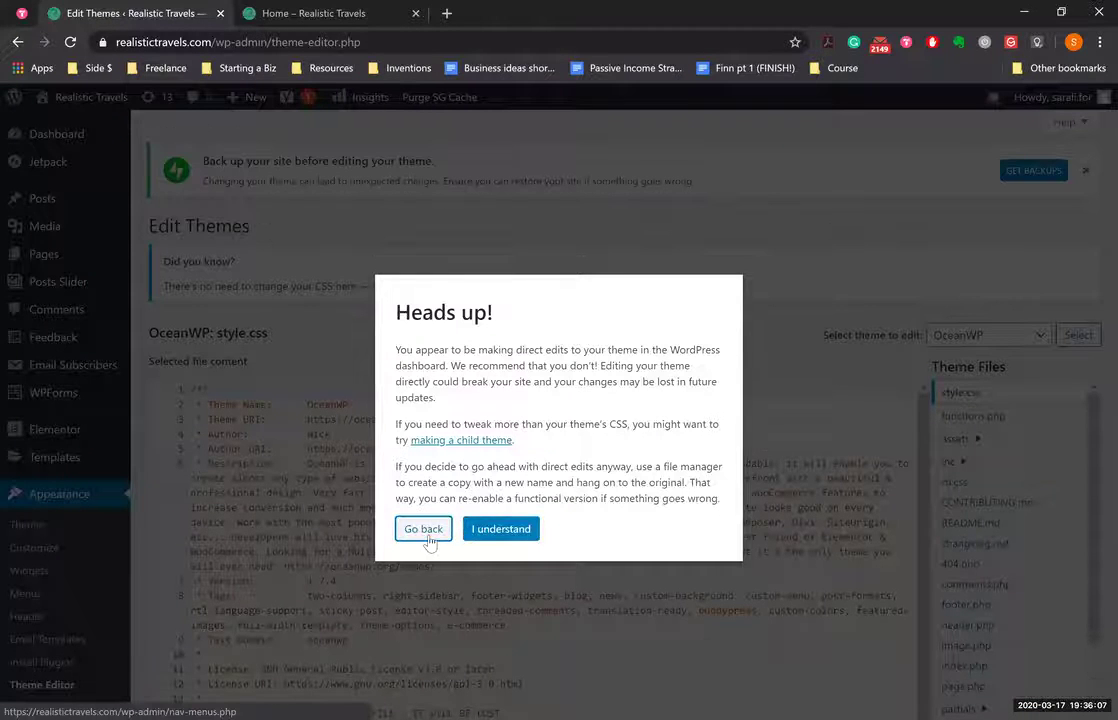
left_click(424, 530)
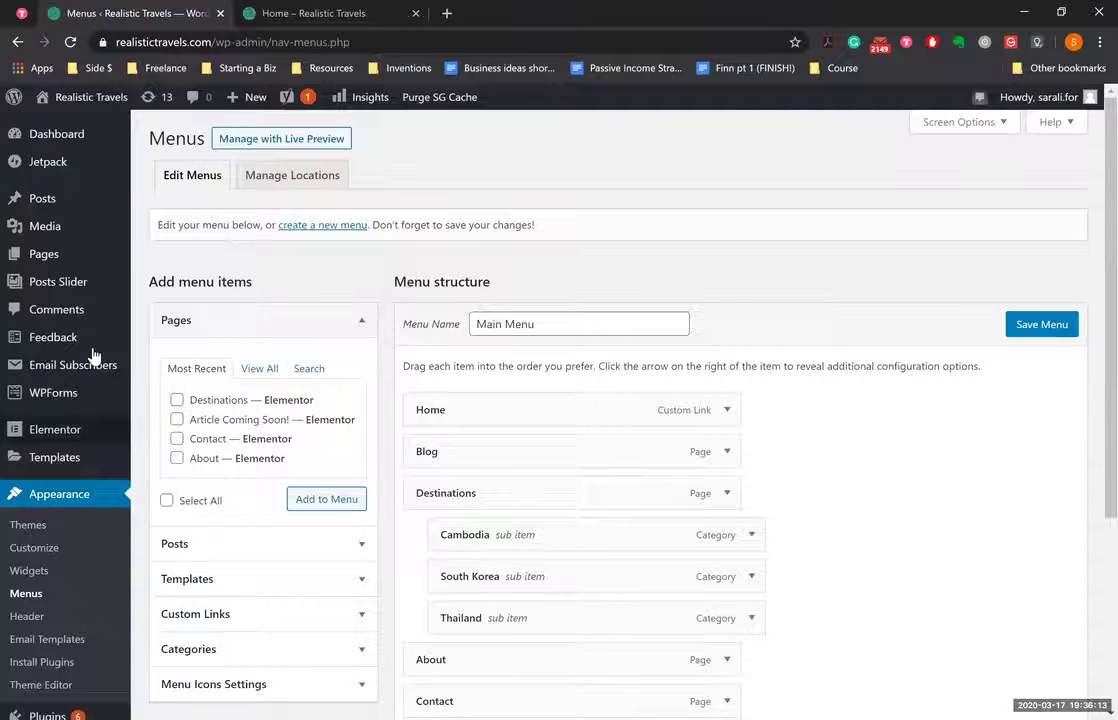
Step: Open Main Menu in the theme Customizer and review its items and menu location options
scroll(91, 354, "down", 3)
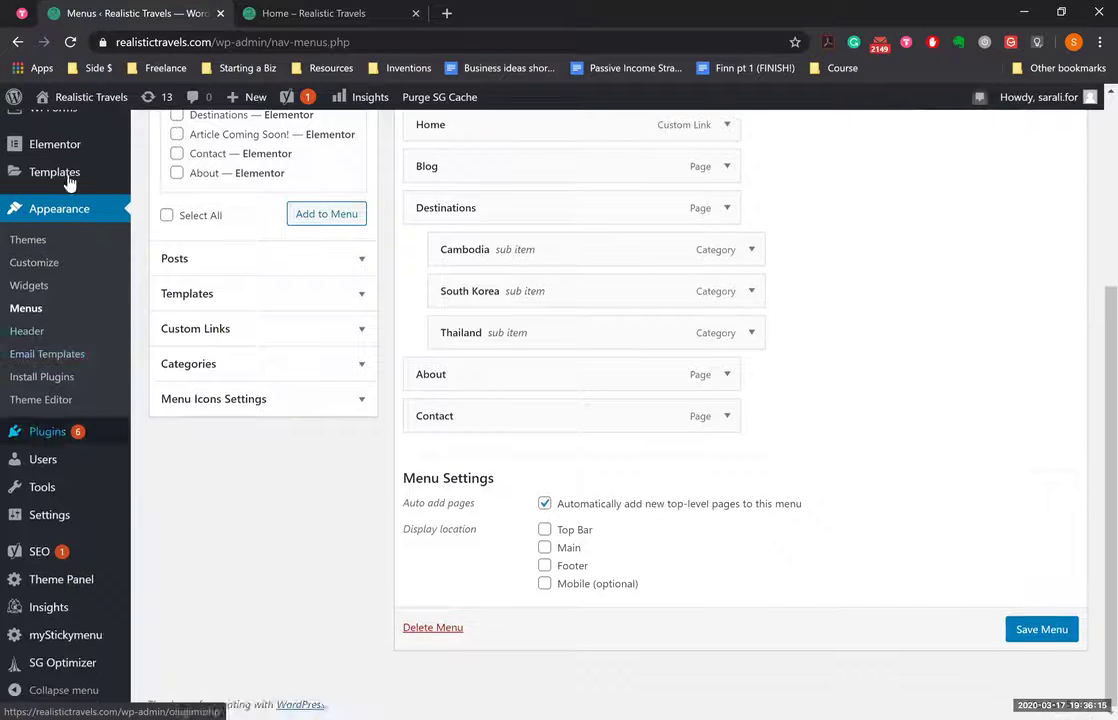
left_click(58, 262)
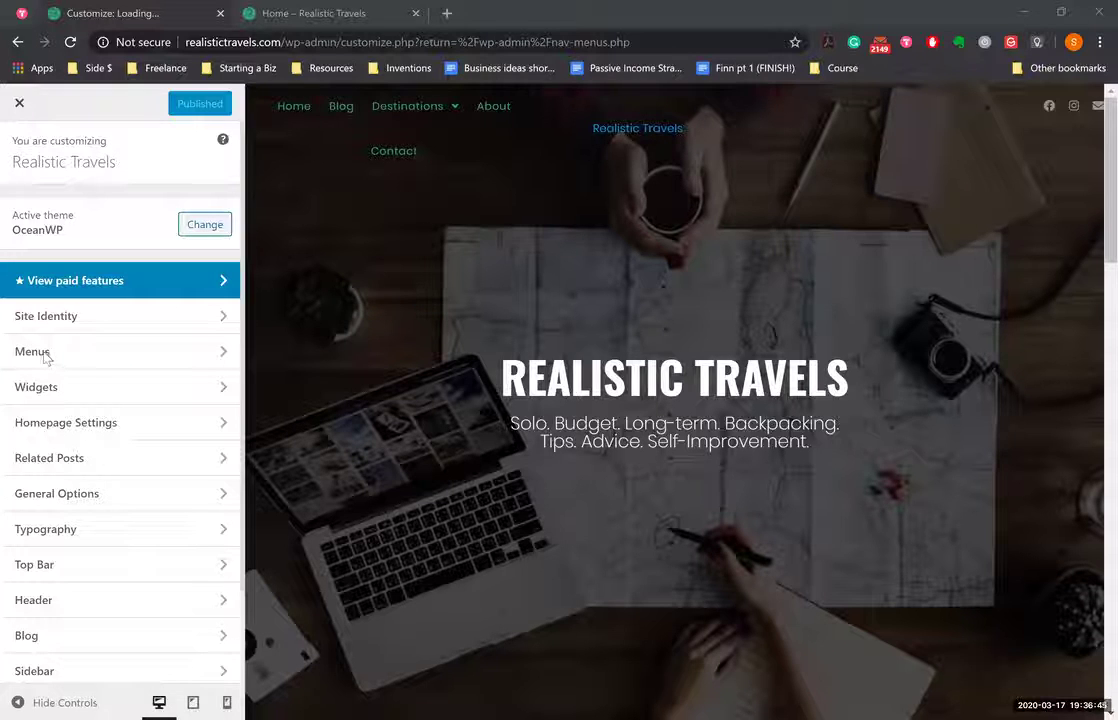
left_click(155, 355)
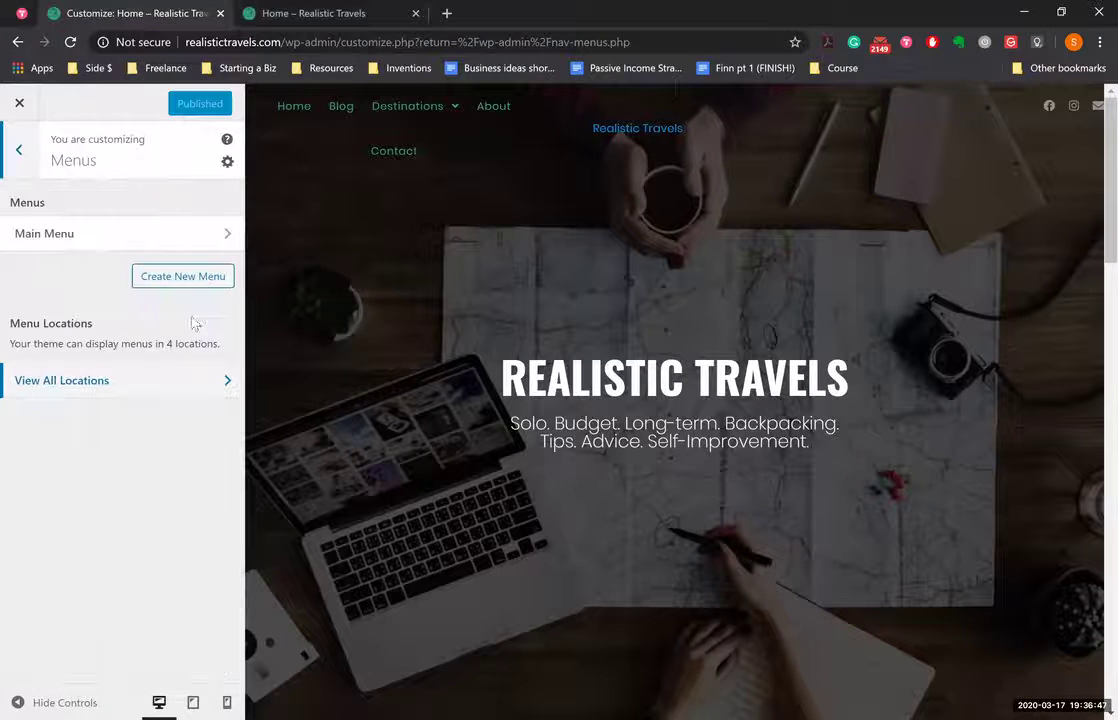
left_click(215, 234)
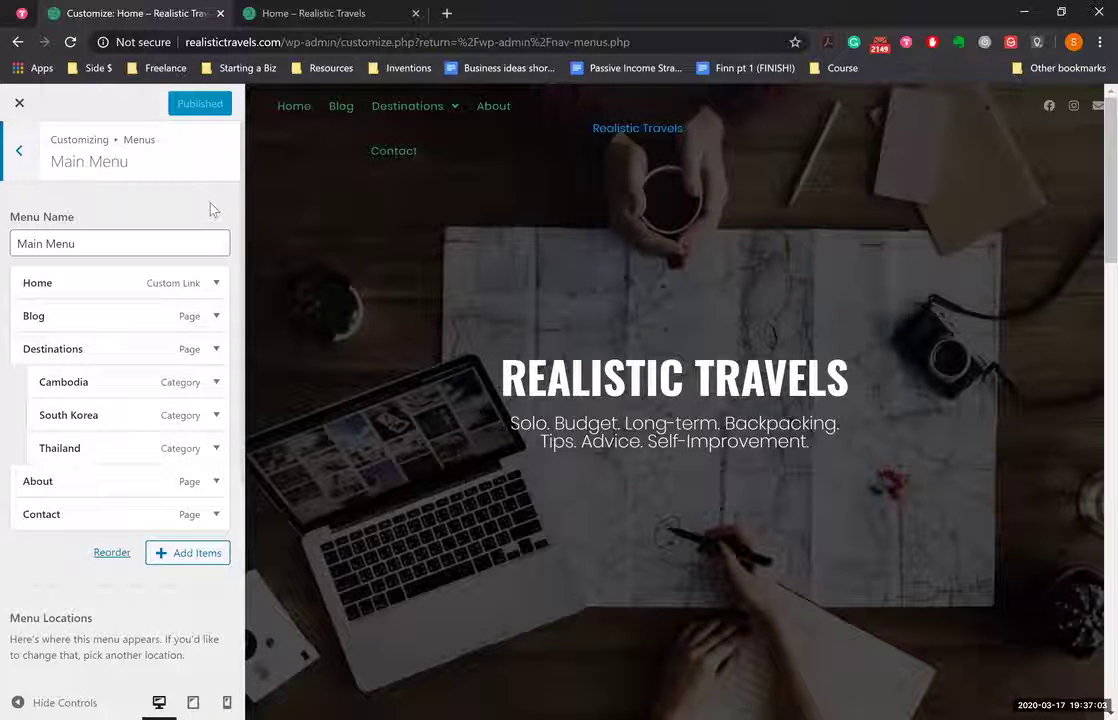
scroll(212, 208, "down", 1)
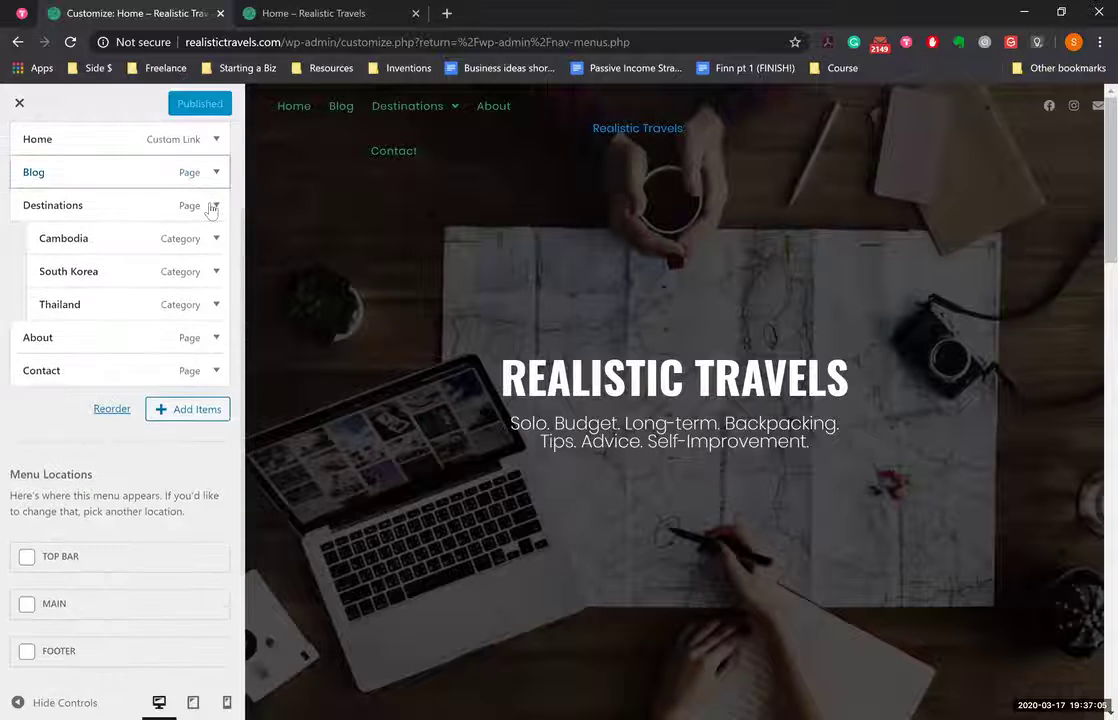
scroll(212, 208, "down", 2)
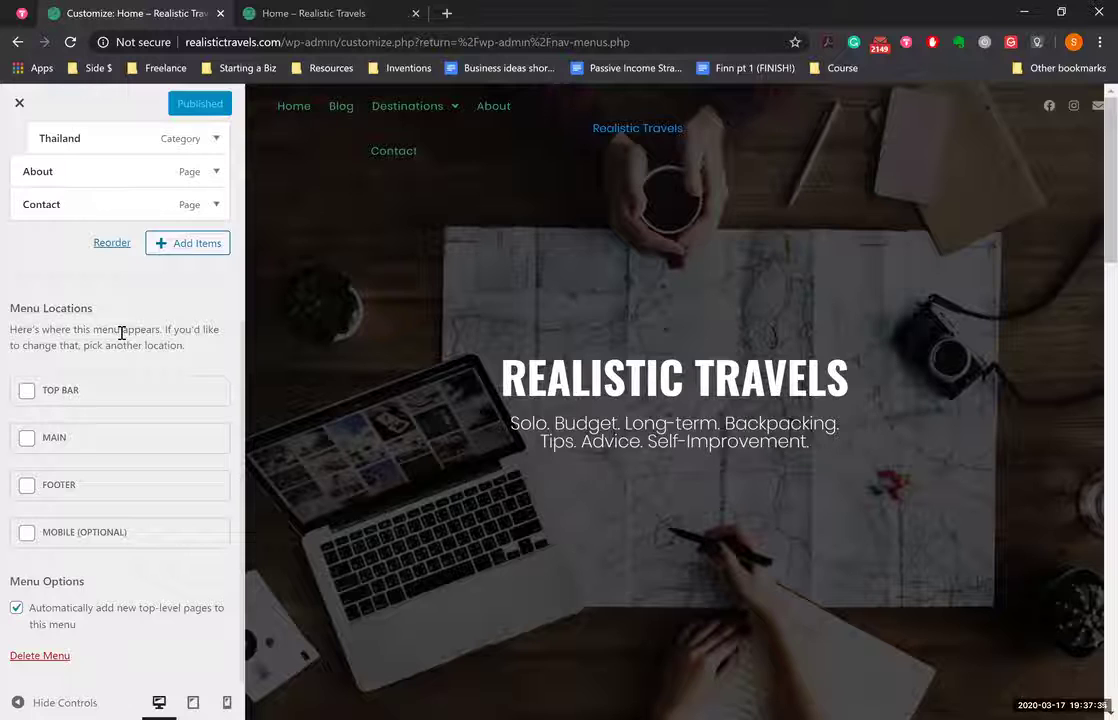
scroll(110, 300, "up", 3)
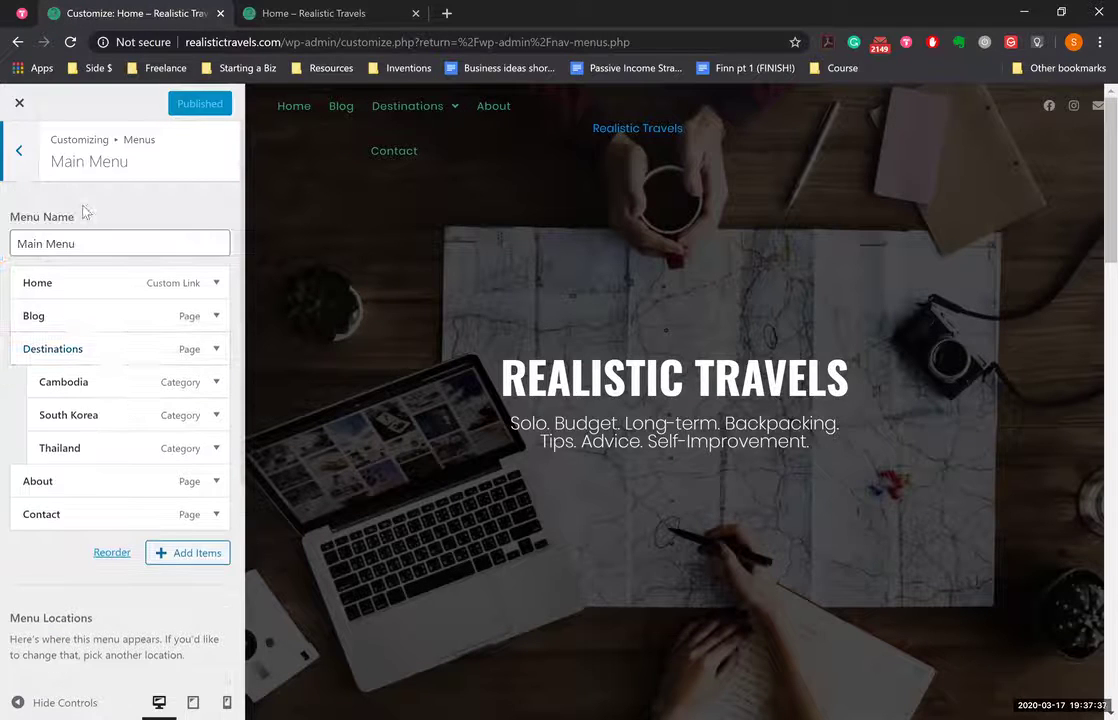
scroll(85, 212, "down", 5)
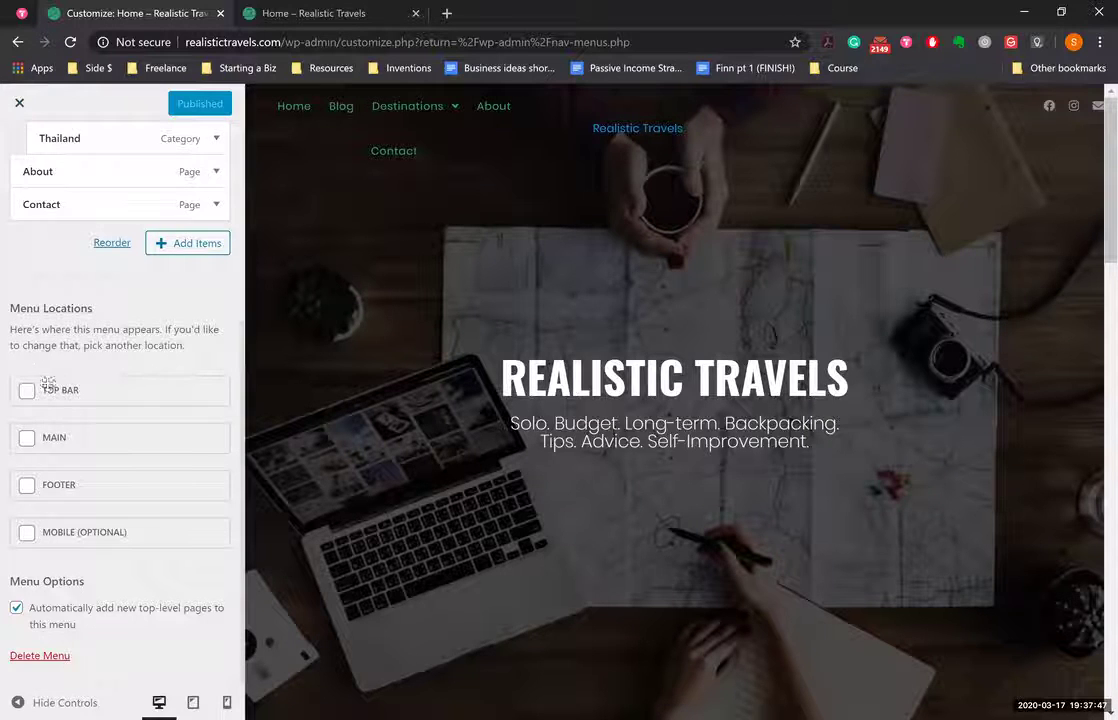
scroll(25, 200, "up", 3)
Step: Try assigning Main Menu to the Top Bar location among all menu locations, and reset that location to unassigned
left_click(20, 155)
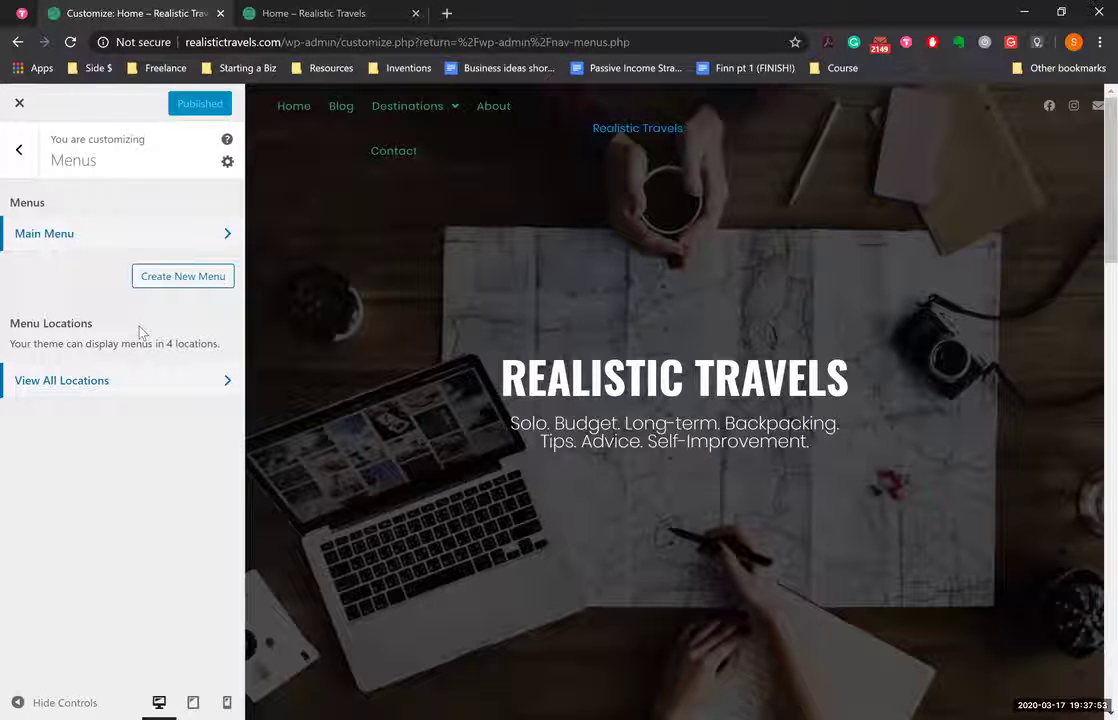
left_click(127, 386)
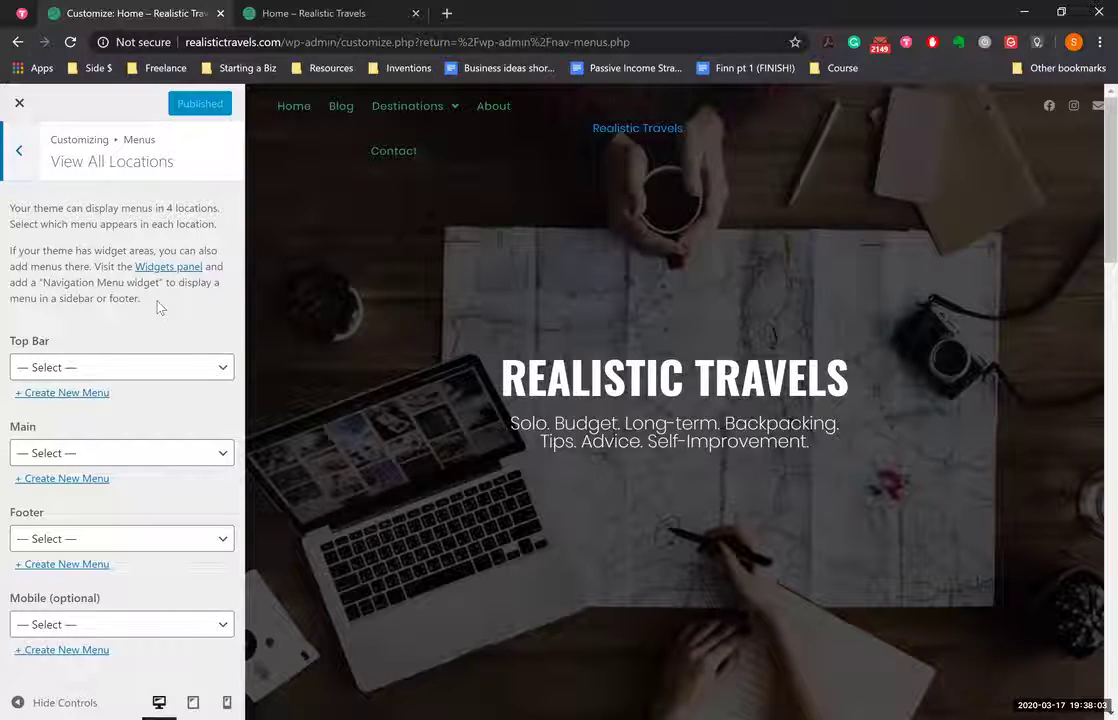
left_click(105, 369)
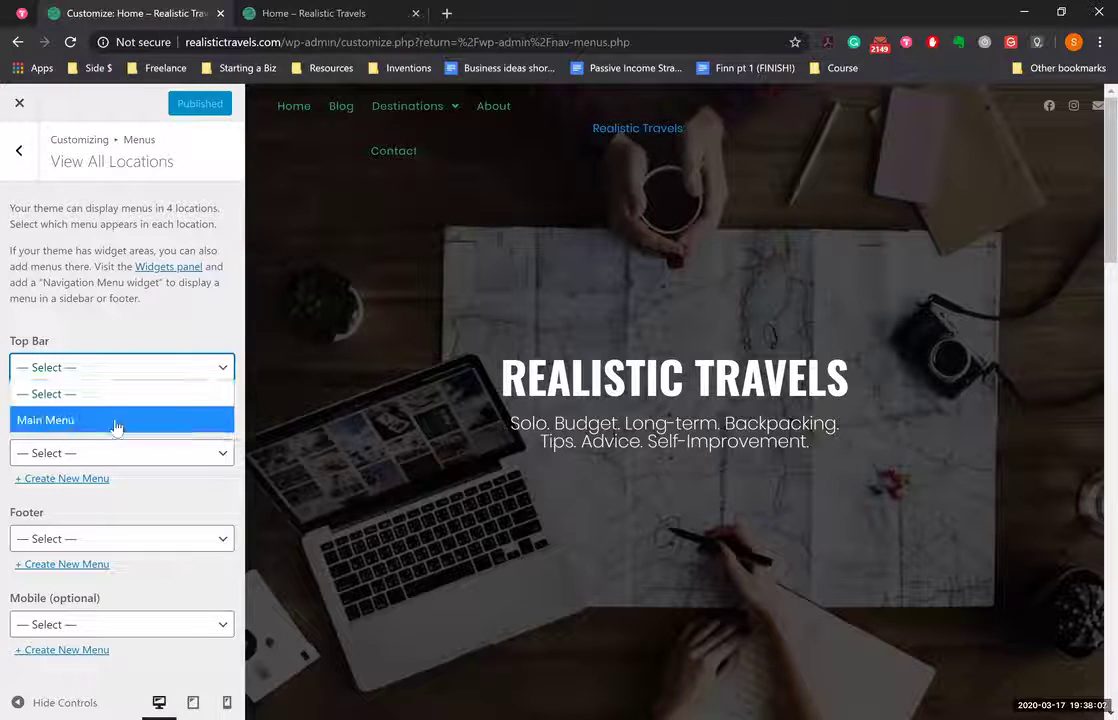
left_click(116, 424)
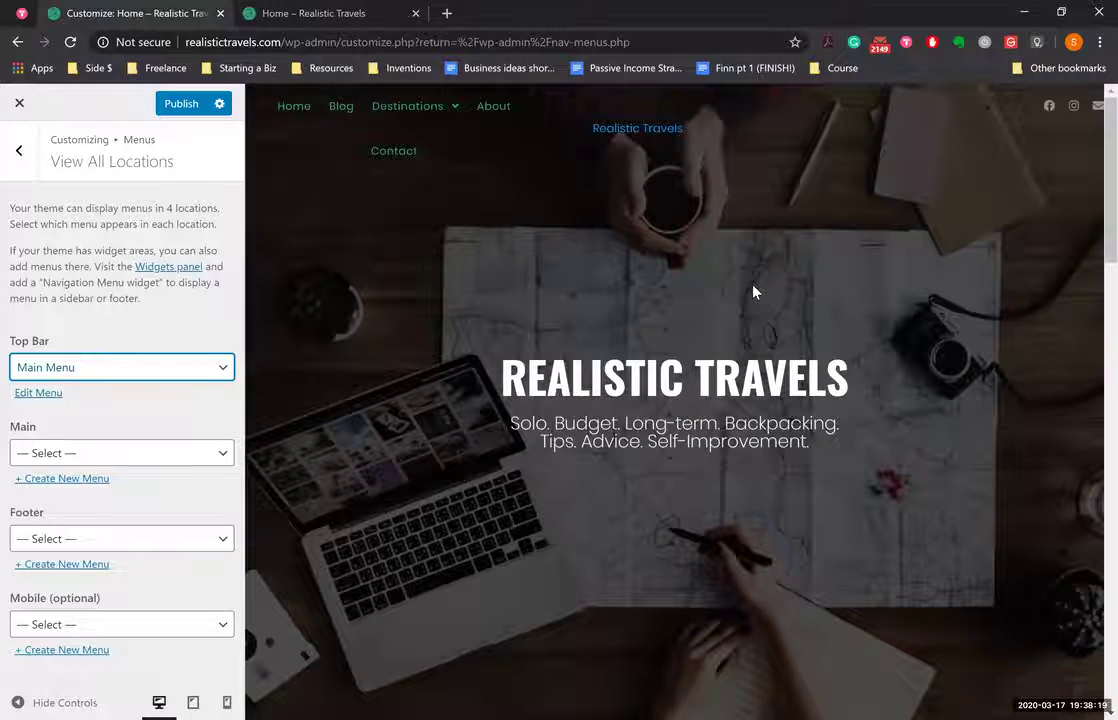
left_click(161, 368)
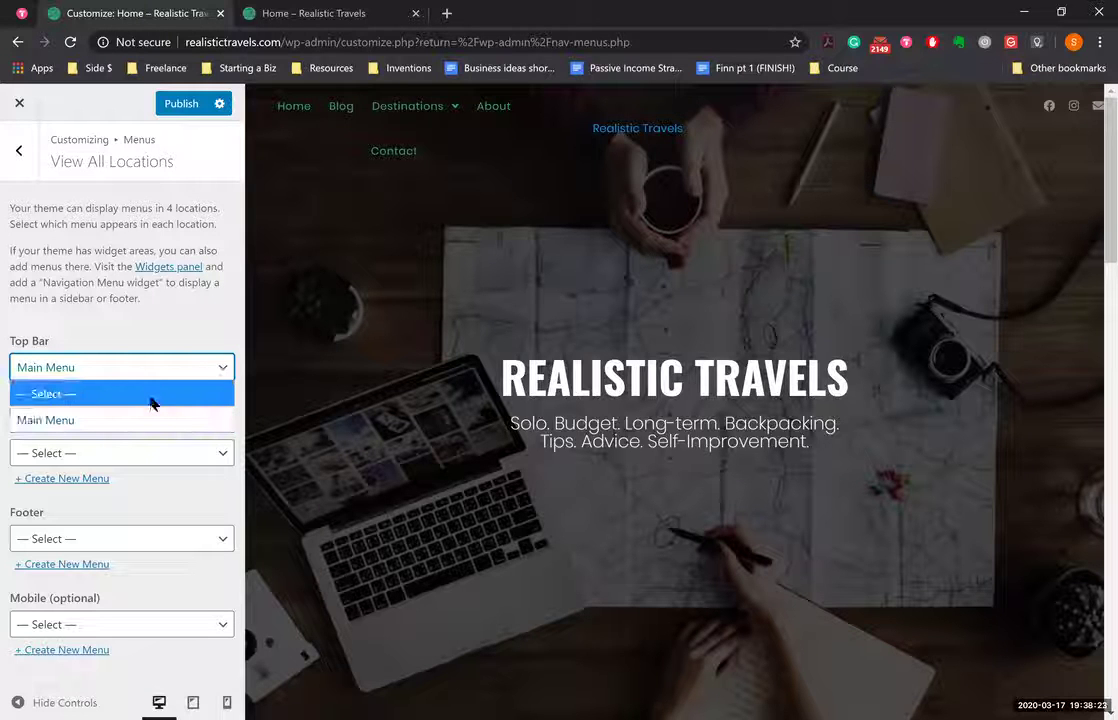
left_click(151, 403)
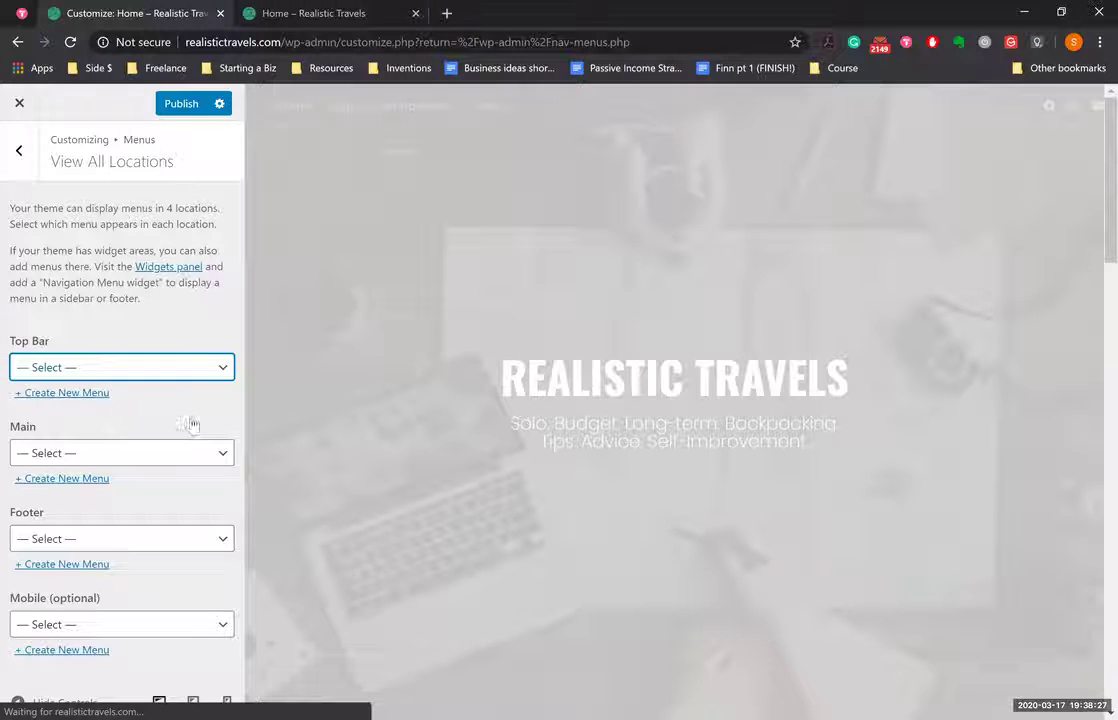
Step: Try assigning Main Menu to the Main location, check the header preview, and clear the assignment again
left_click(160, 453)
left_click(180, 507)
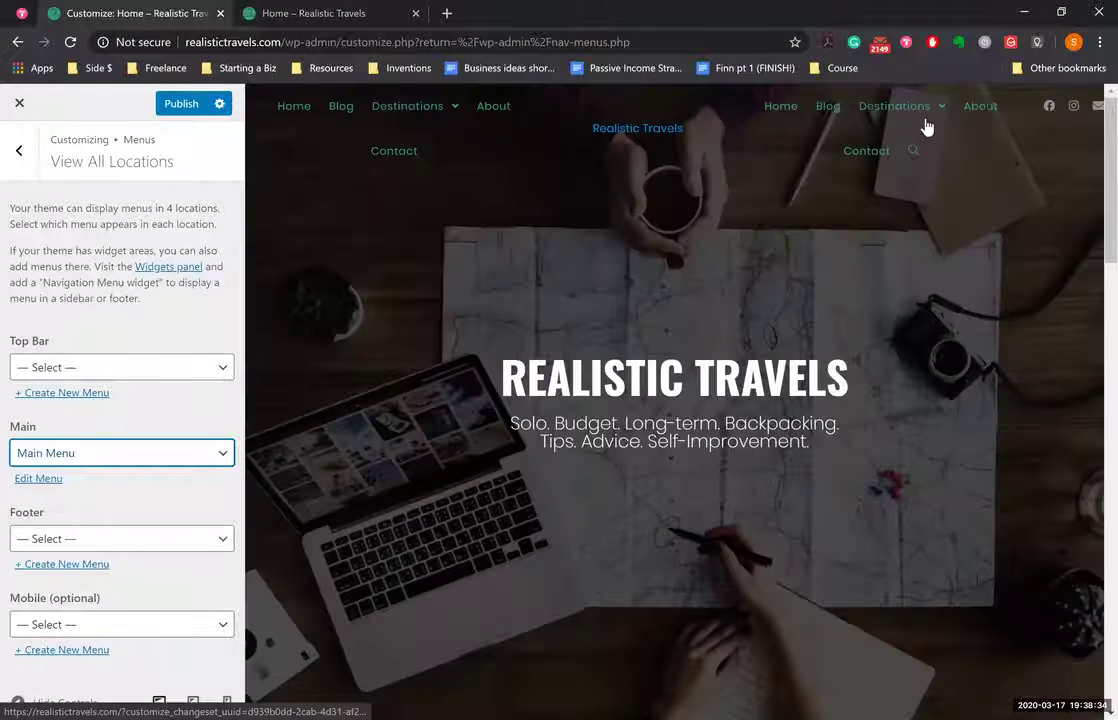
mouse_move(927, 126)
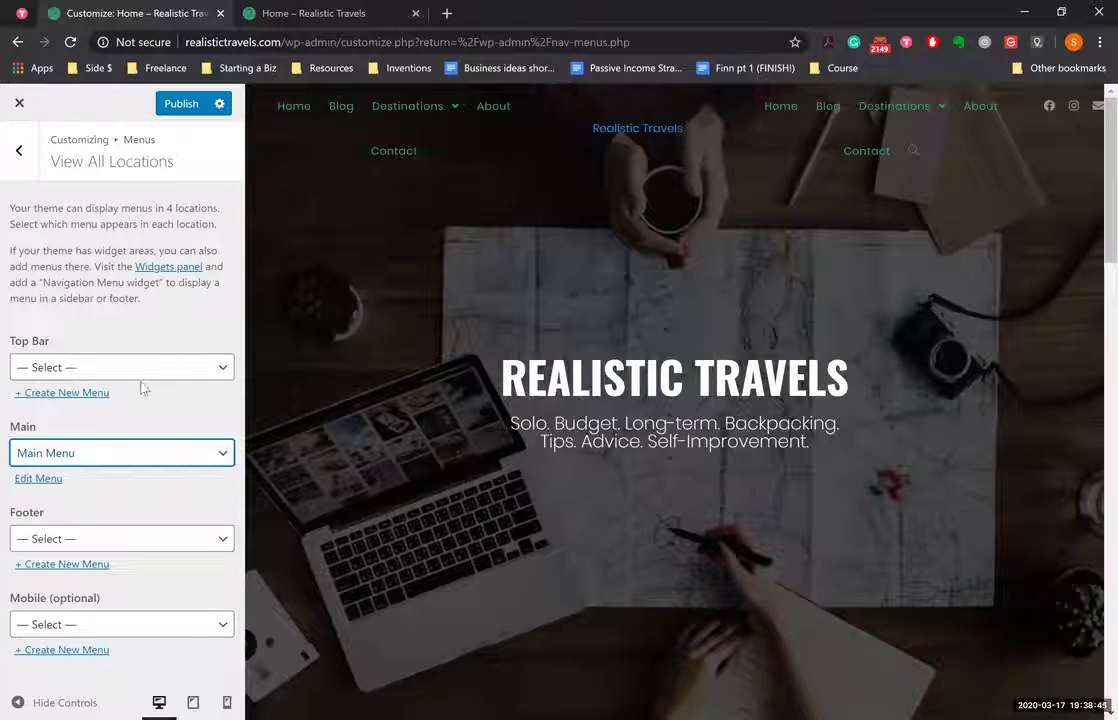
left_click(139, 455)
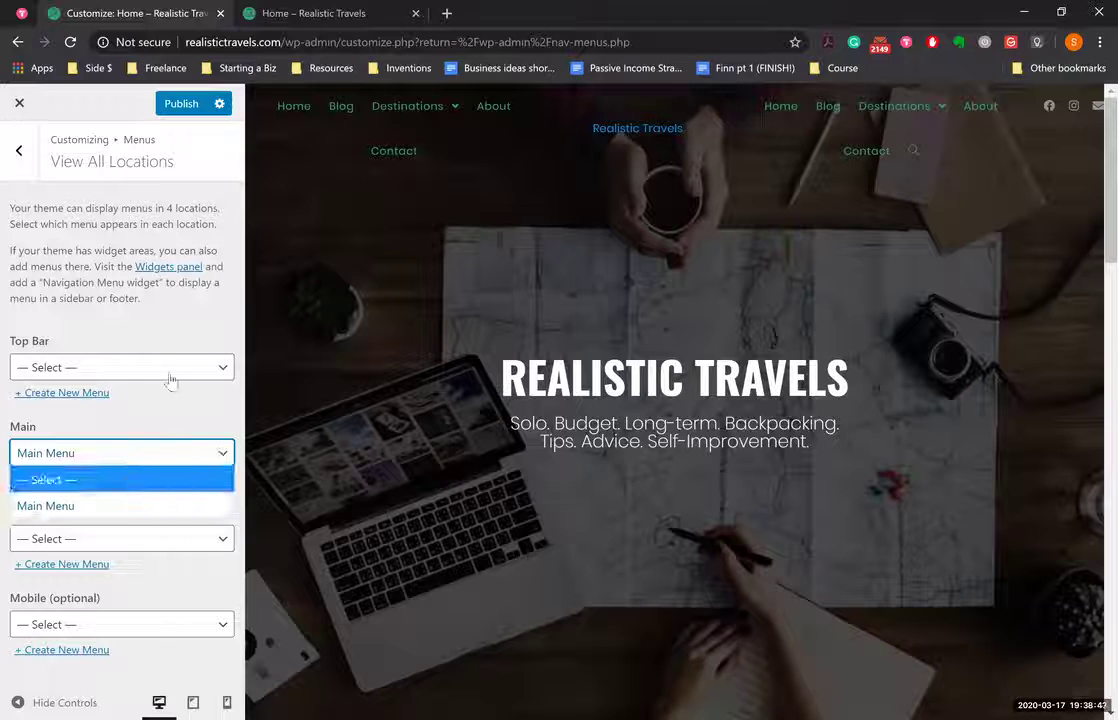
left_click(140, 479)
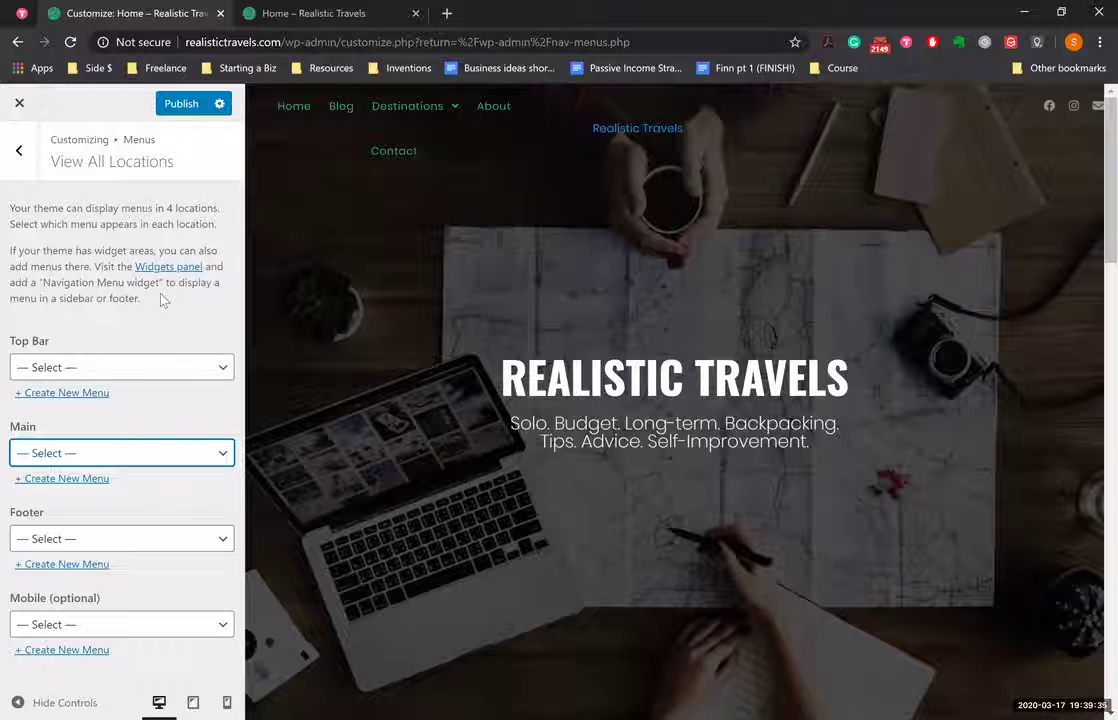
Step: Check which widget areas the Customizer offers for the home page and return to the main settings list
left_click(28, 160)
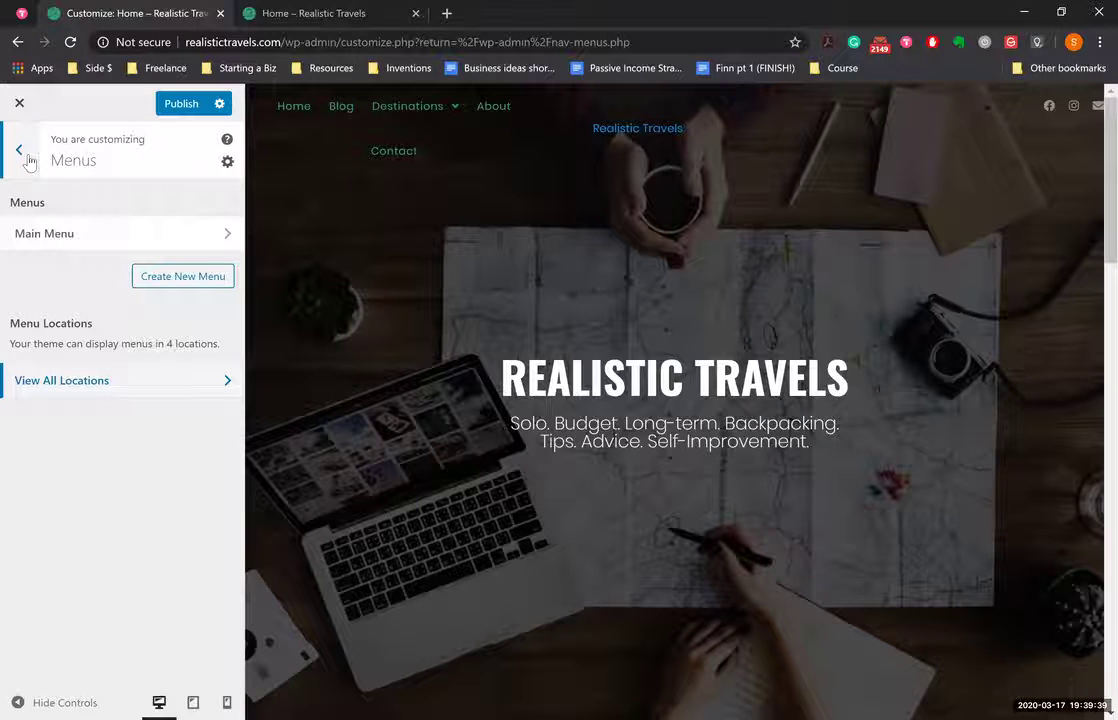
left_click(27, 155)
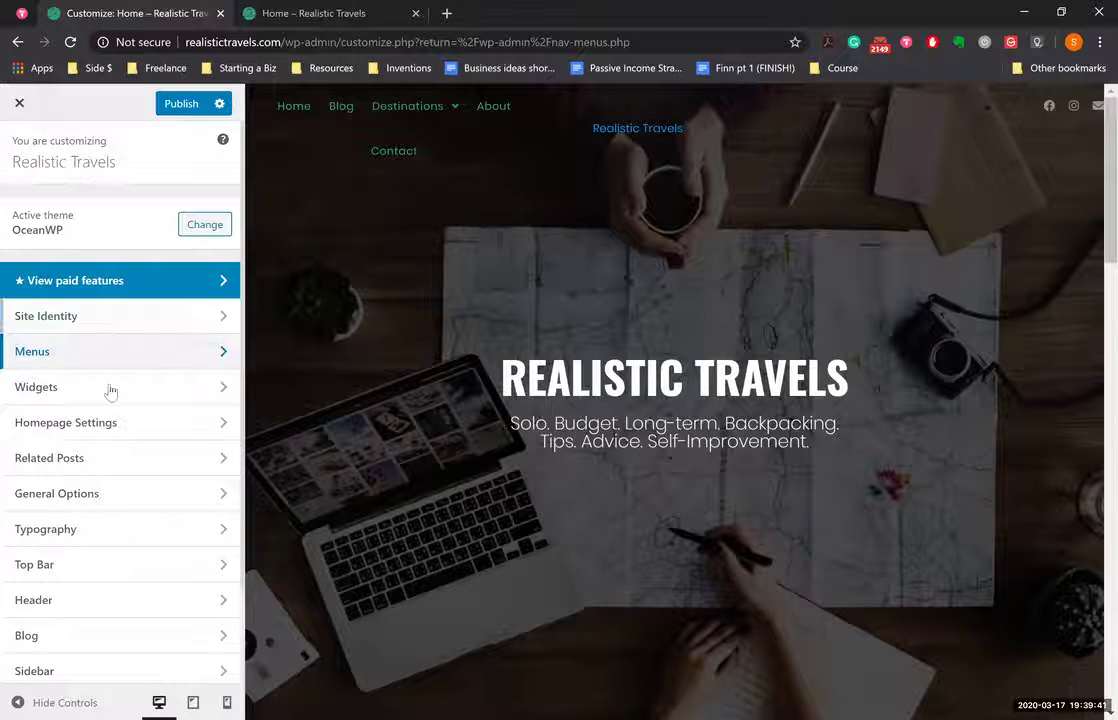
left_click(111, 391)
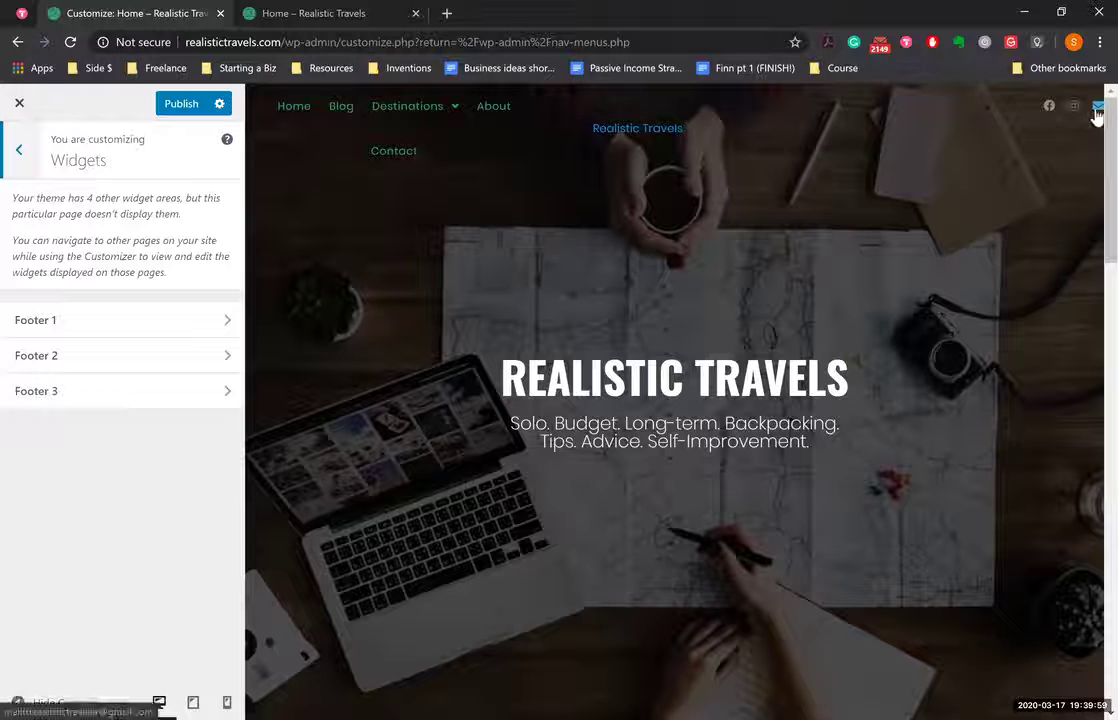
left_click(14, 152)
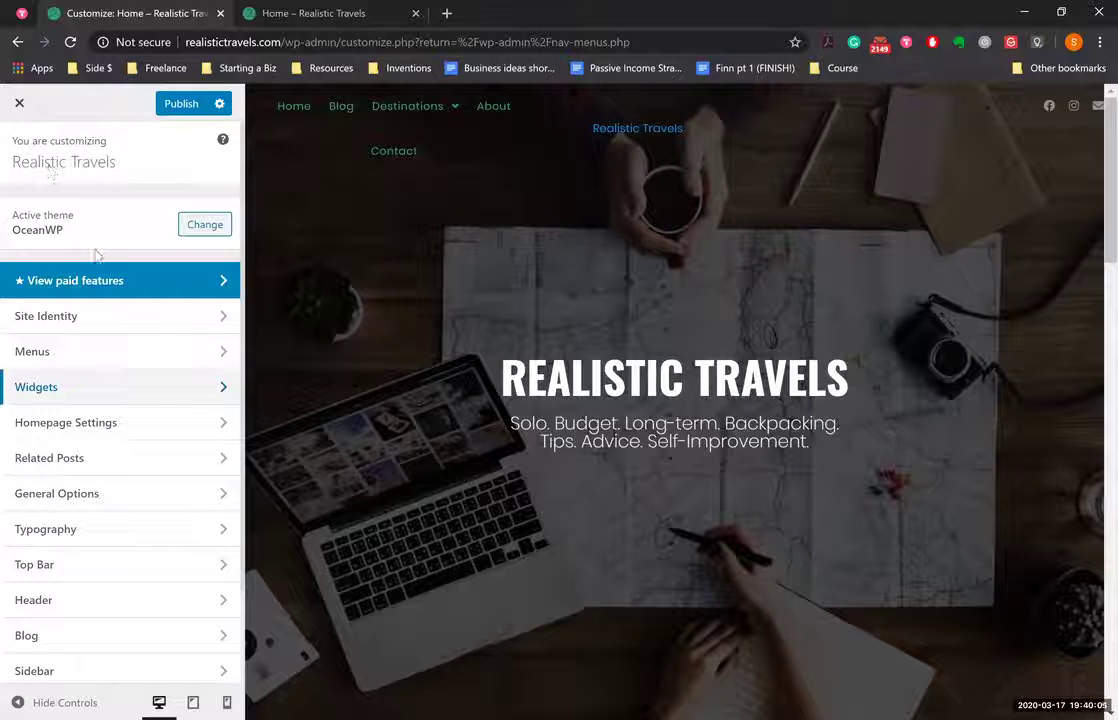
Step: Look through the Top Bar's general settings and the Header section's list of options
scroll(95, 254, "down", 2)
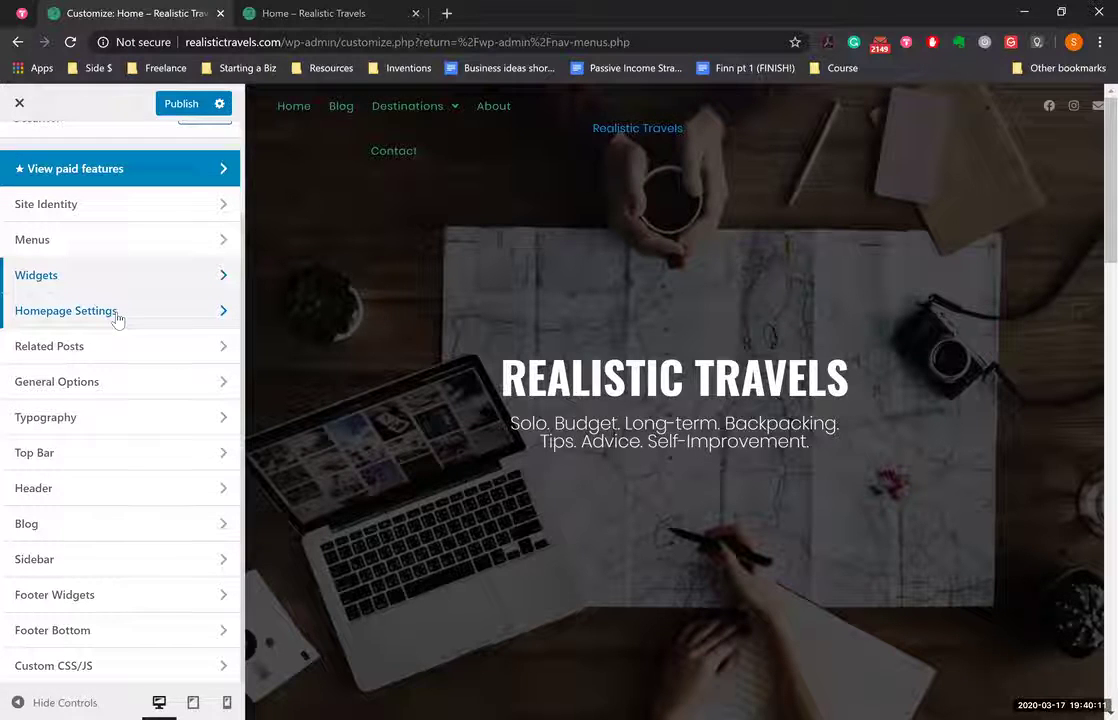
left_click(103, 467)
left_click(90, 222)
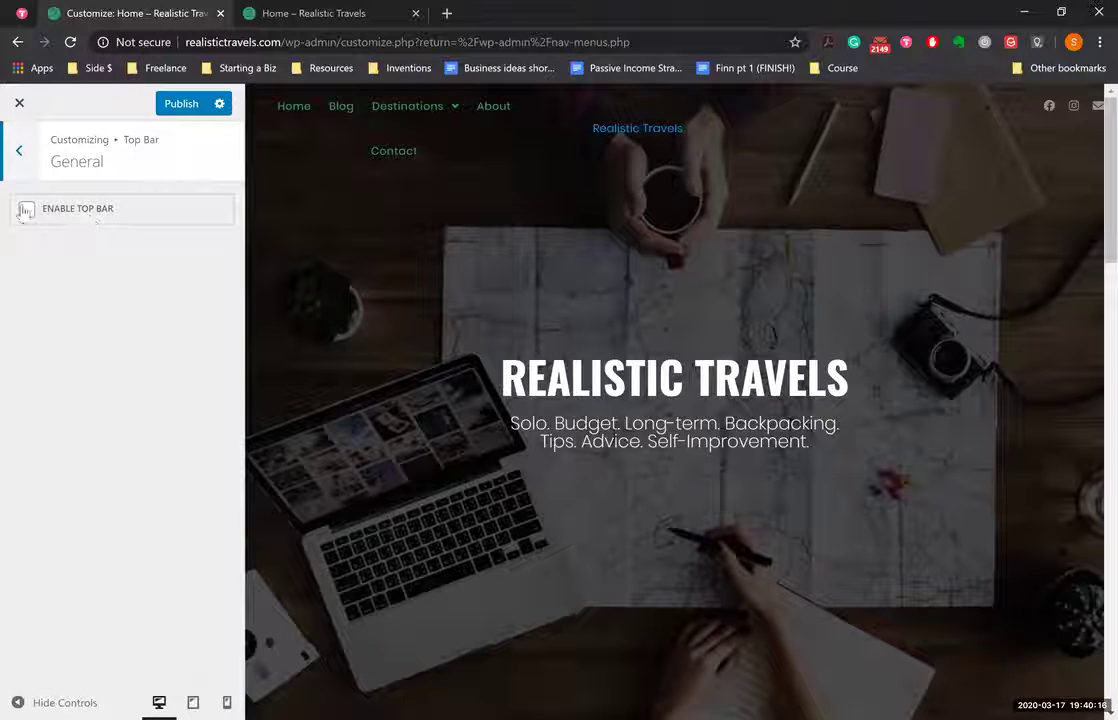
left_click(18, 150)
key("Escape")
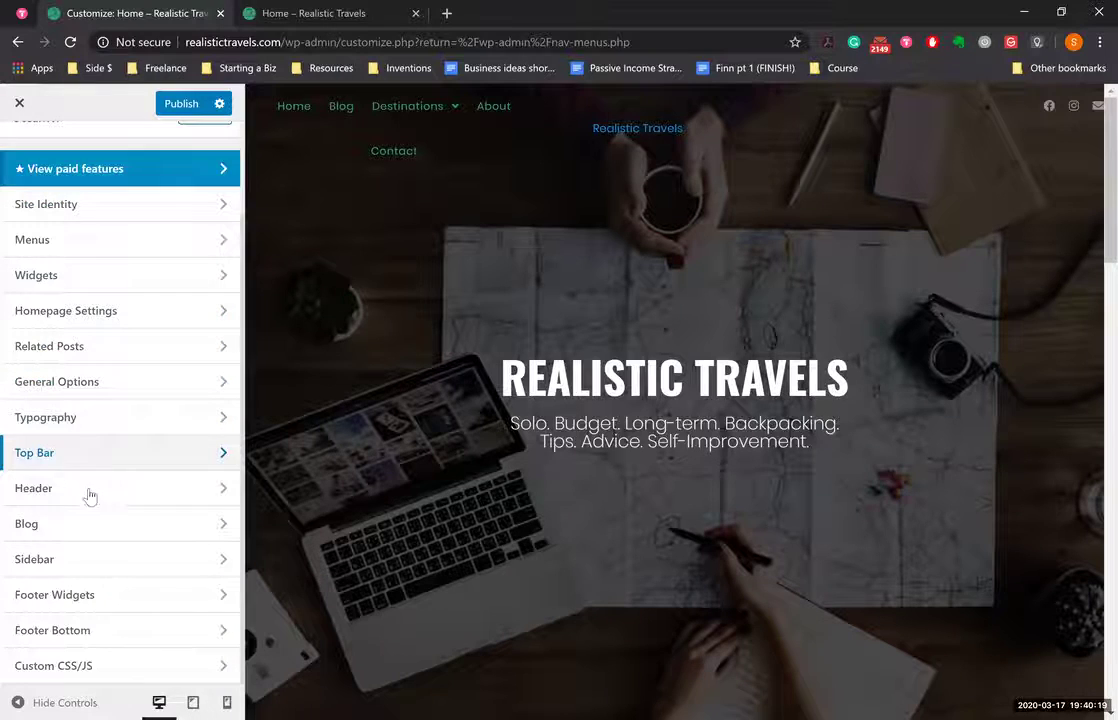
left_click(88, 494)
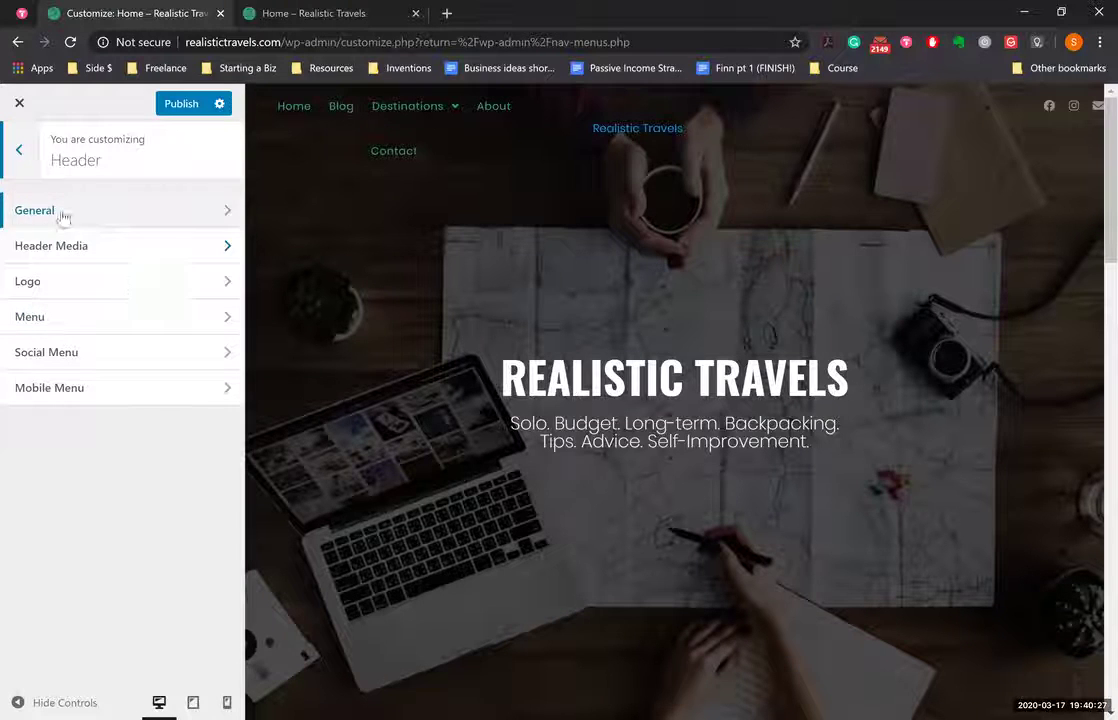
left_click(28, 166)
Step: Try enabling the top bar in its general settings, review its options in the preview, and disable it again
left_click(77, 452)
left_click(102, 213)
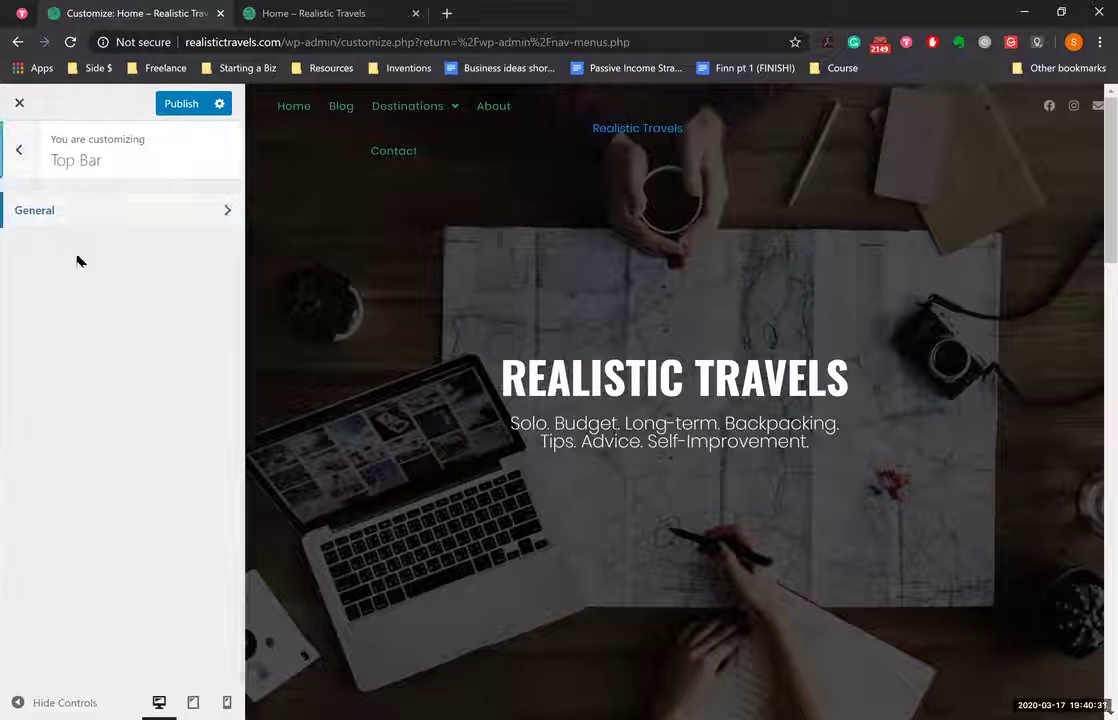
left_click(27, 213)
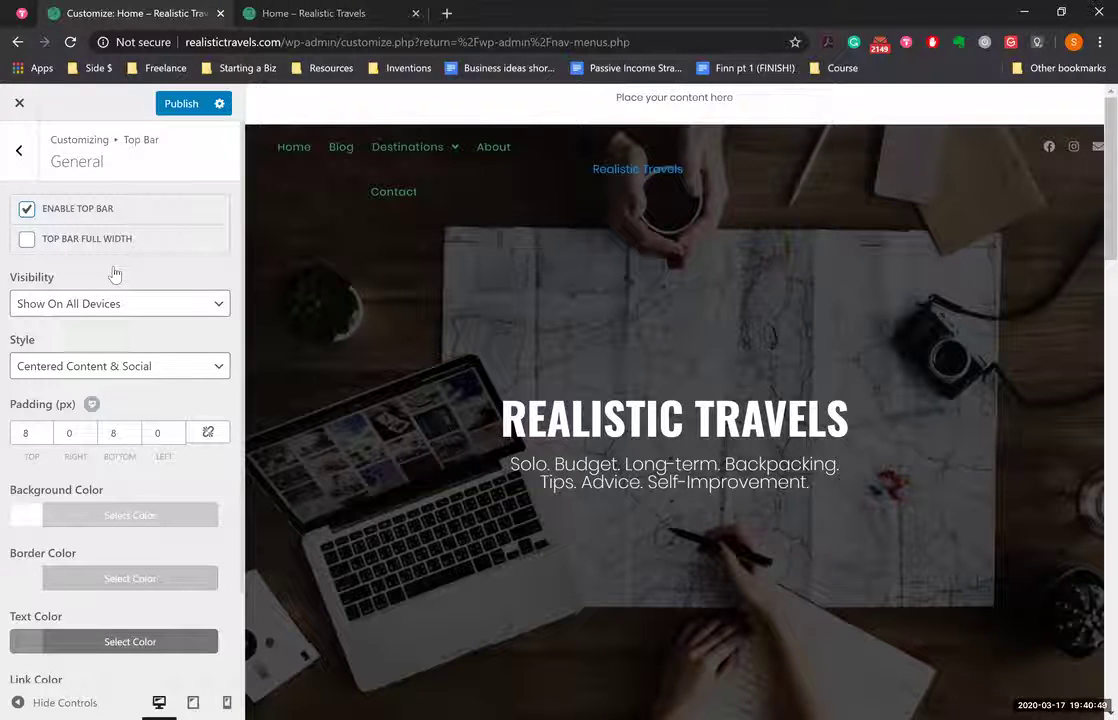
scroll(113, 273, "down", 1)
scroll(94, 233, "up", 1)
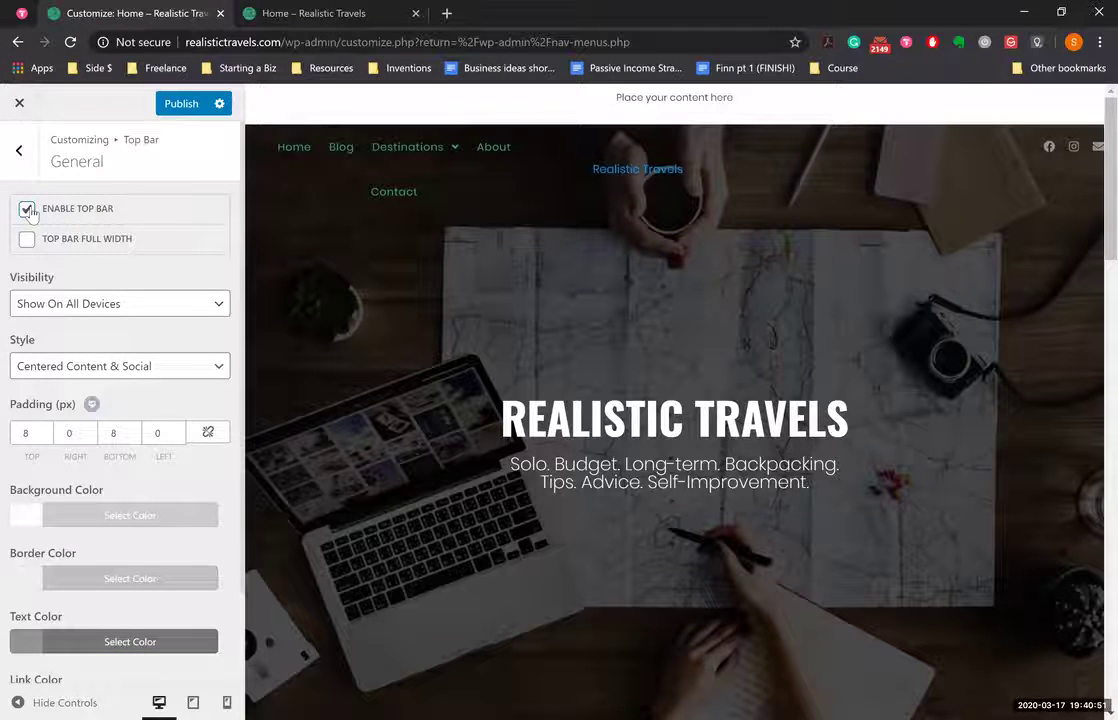
left_click(27, 209)
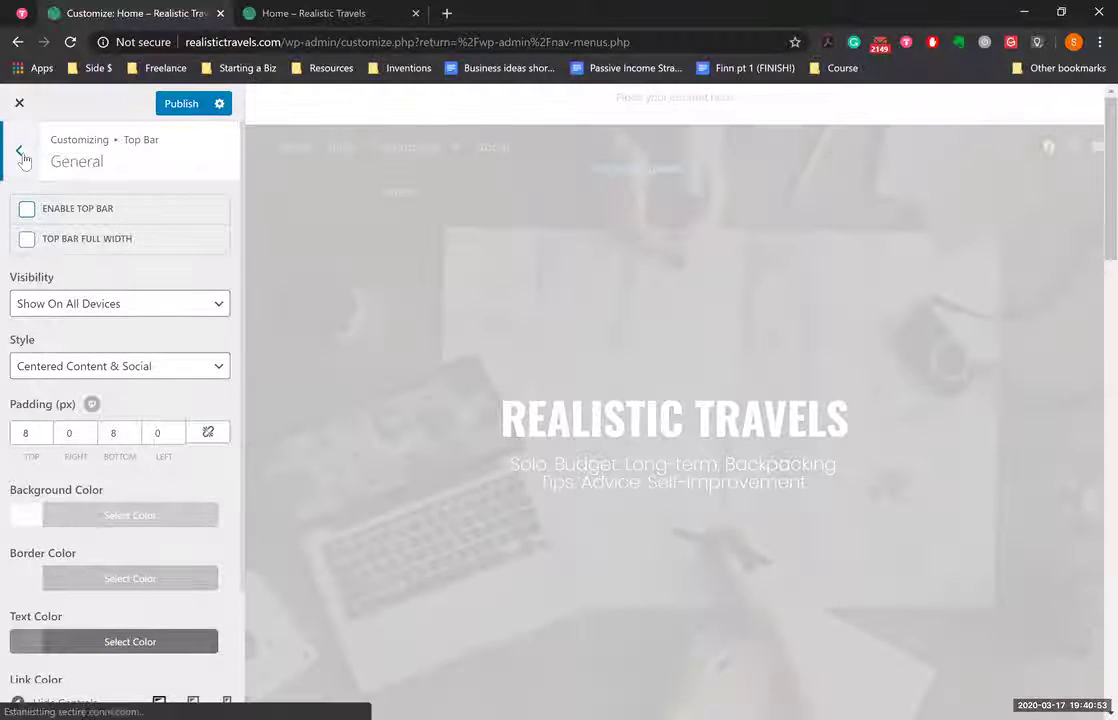
left_click(19, 151)
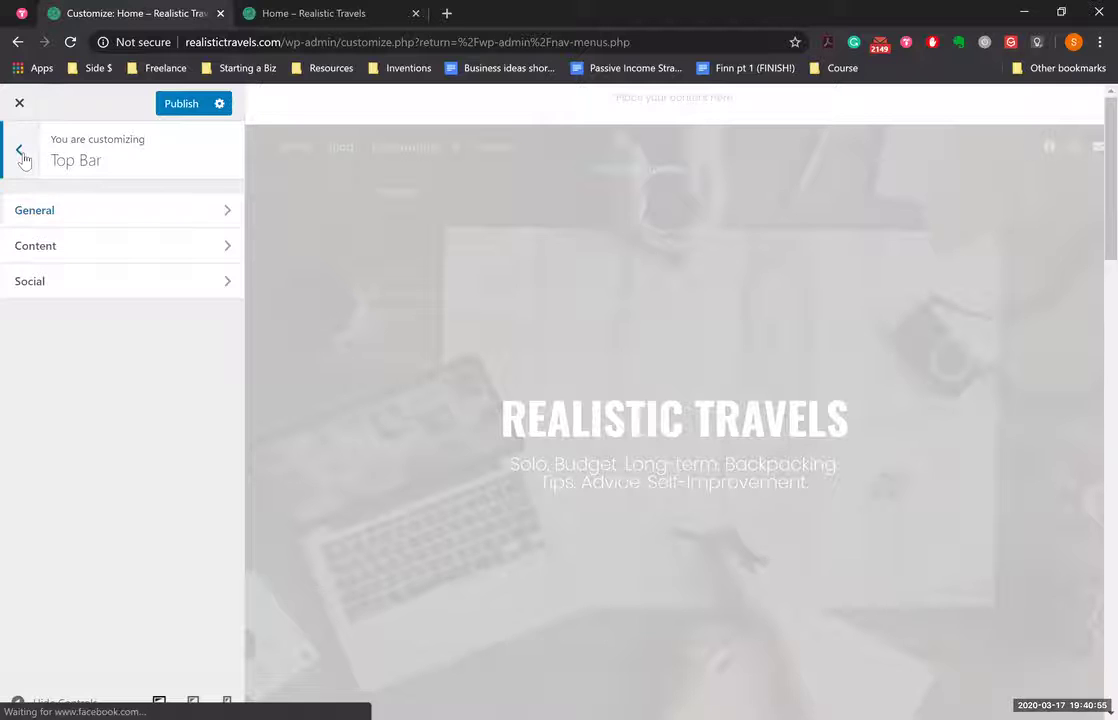
left_click(21, 152)
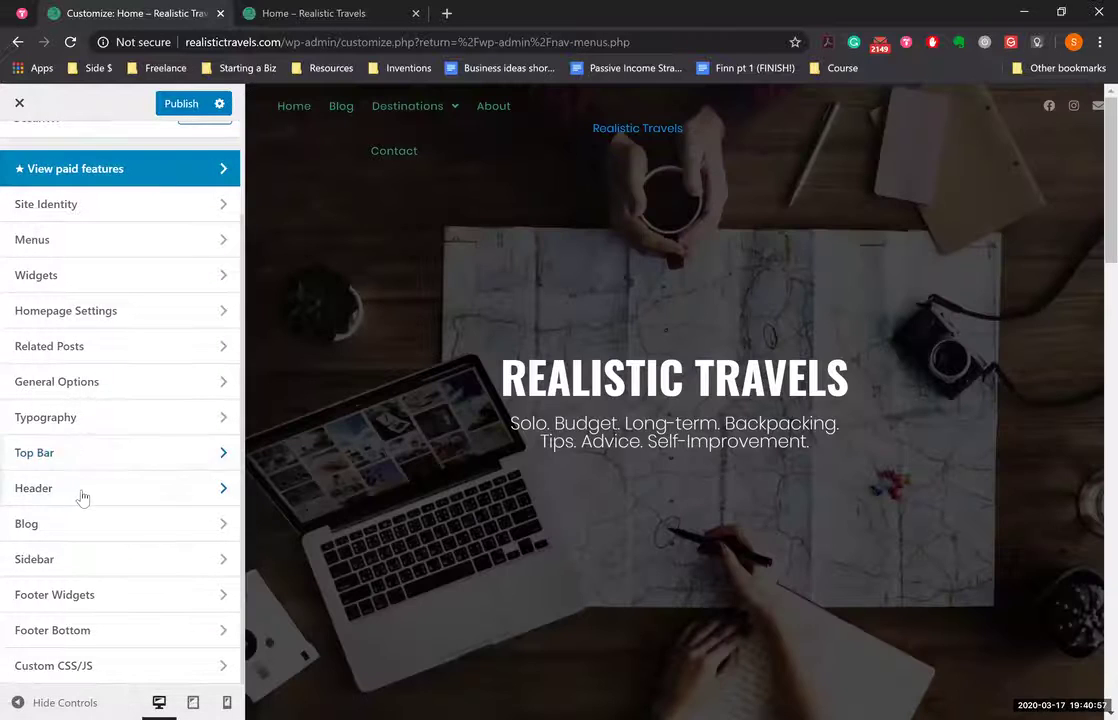
Step: Examine the header's Menu settings, including template, dropdown icons, position, links effect, link colors and dropdown styling
left_click(115, 490)
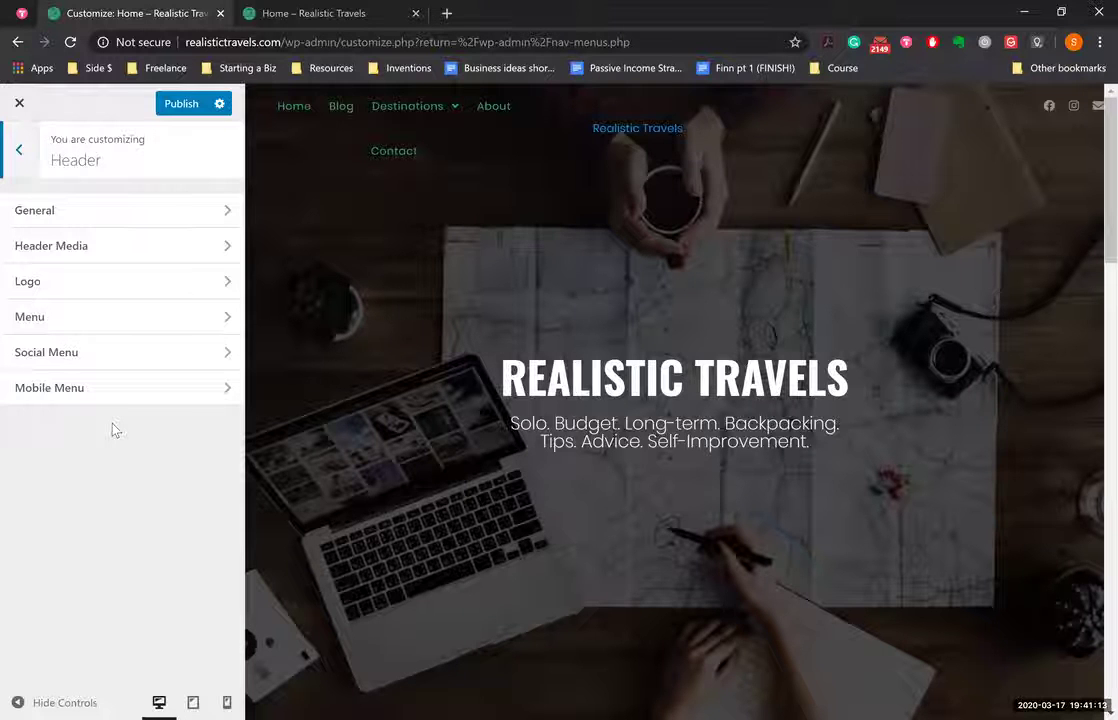
left_click(84, 328)
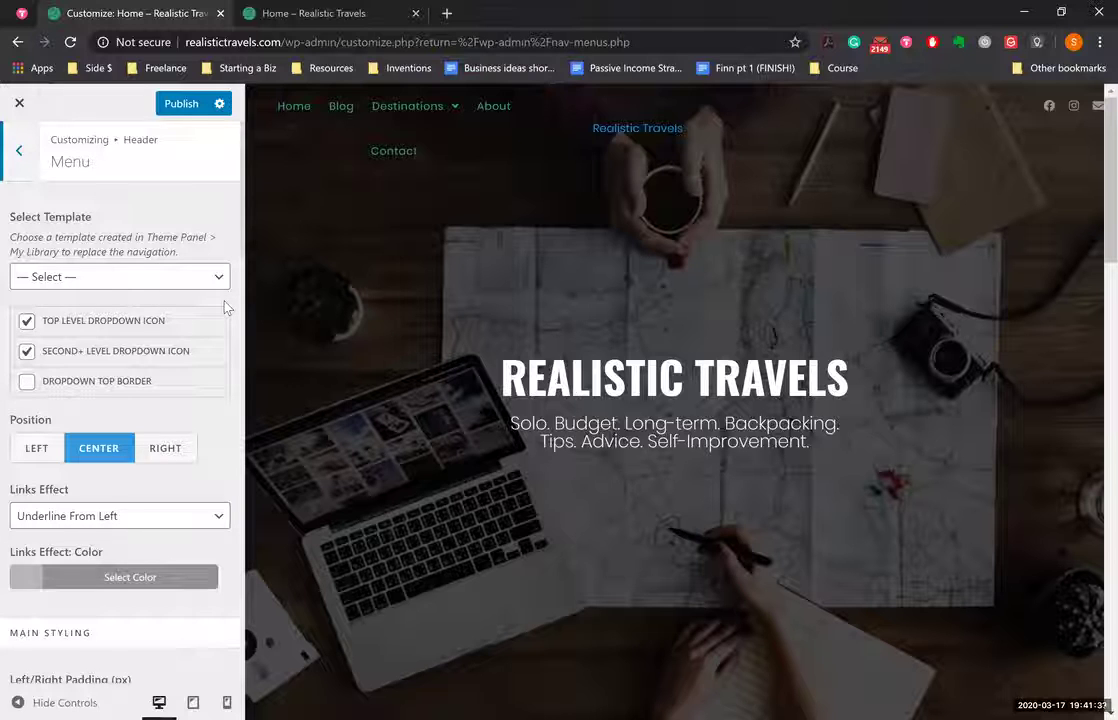
scroll(226, 308, "down", 1)
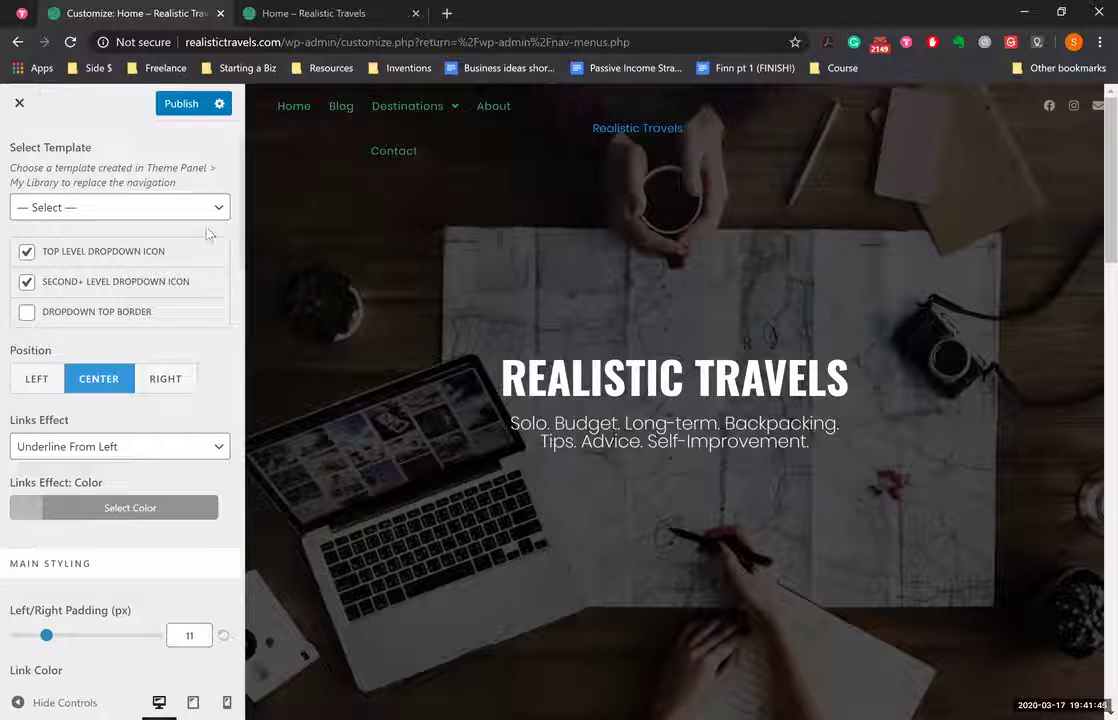
scroll(208, 233, "down", 4)
scroll(60, 160, "down", 2)
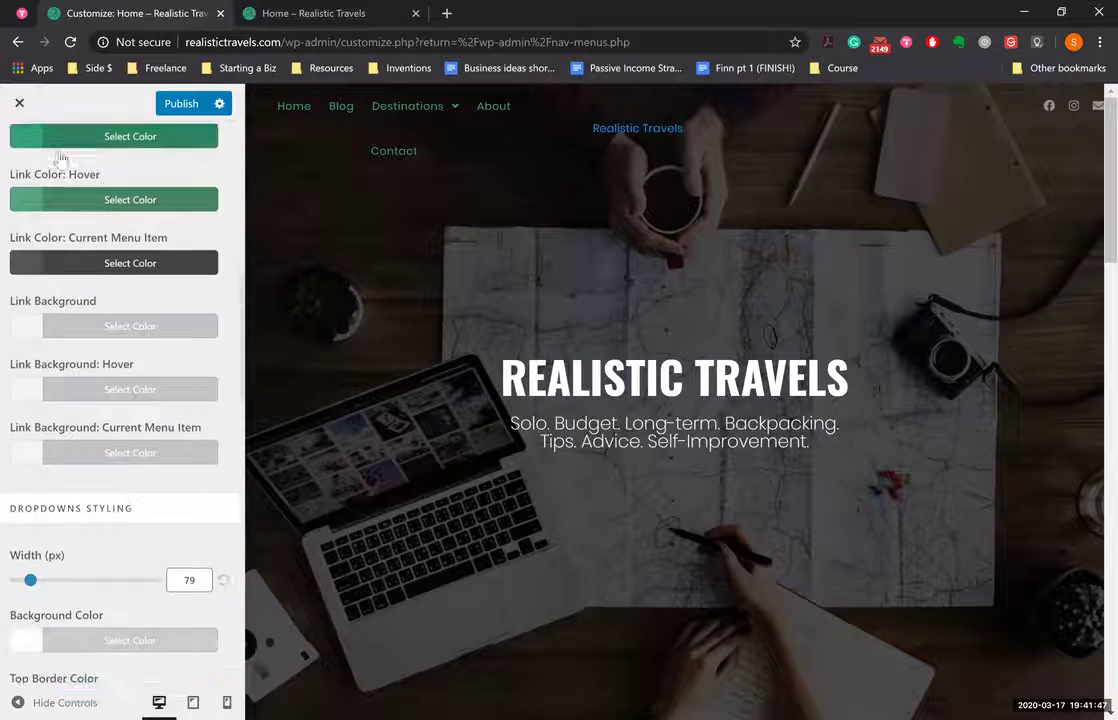
scroll(20, 198, "up", 4)
scroll(25, 170, "up", 2)
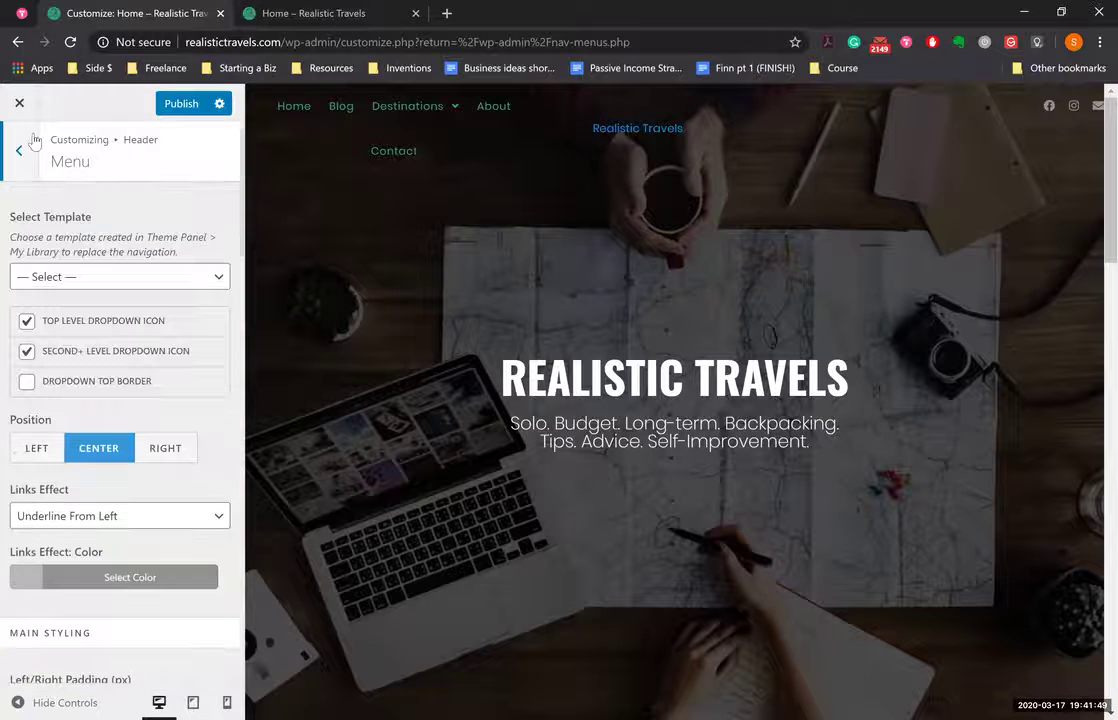
left_click(34, 139)
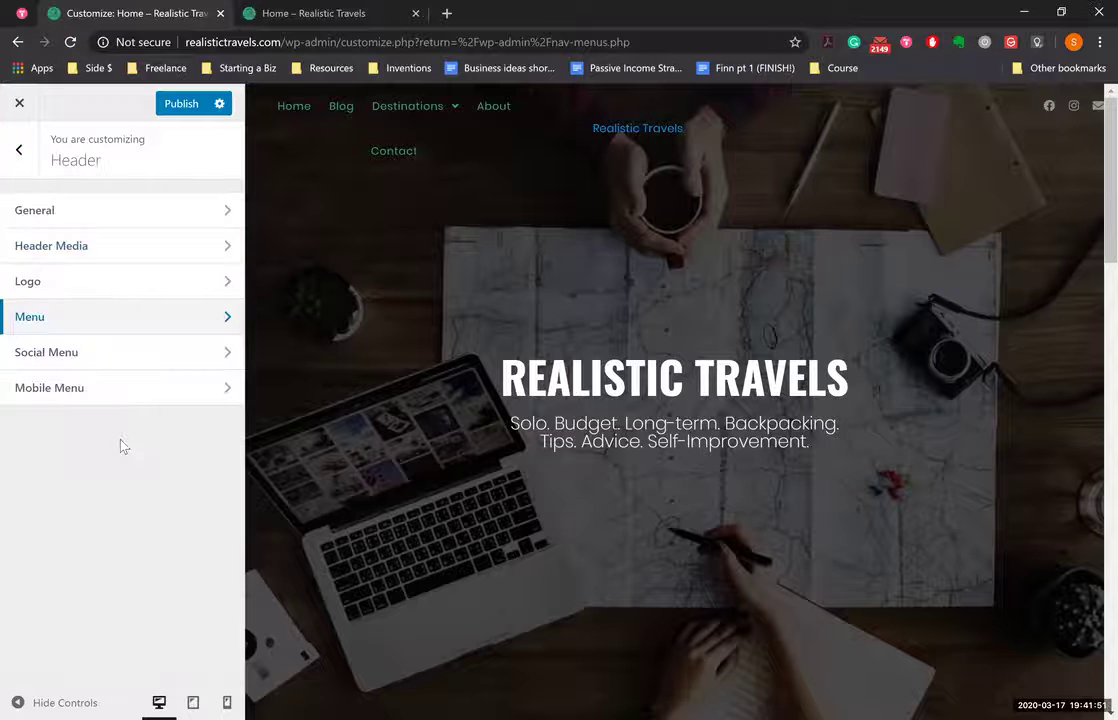
Step: Try disabling the header's social menu, check the preview, and enable it again
left_click(120, 357)
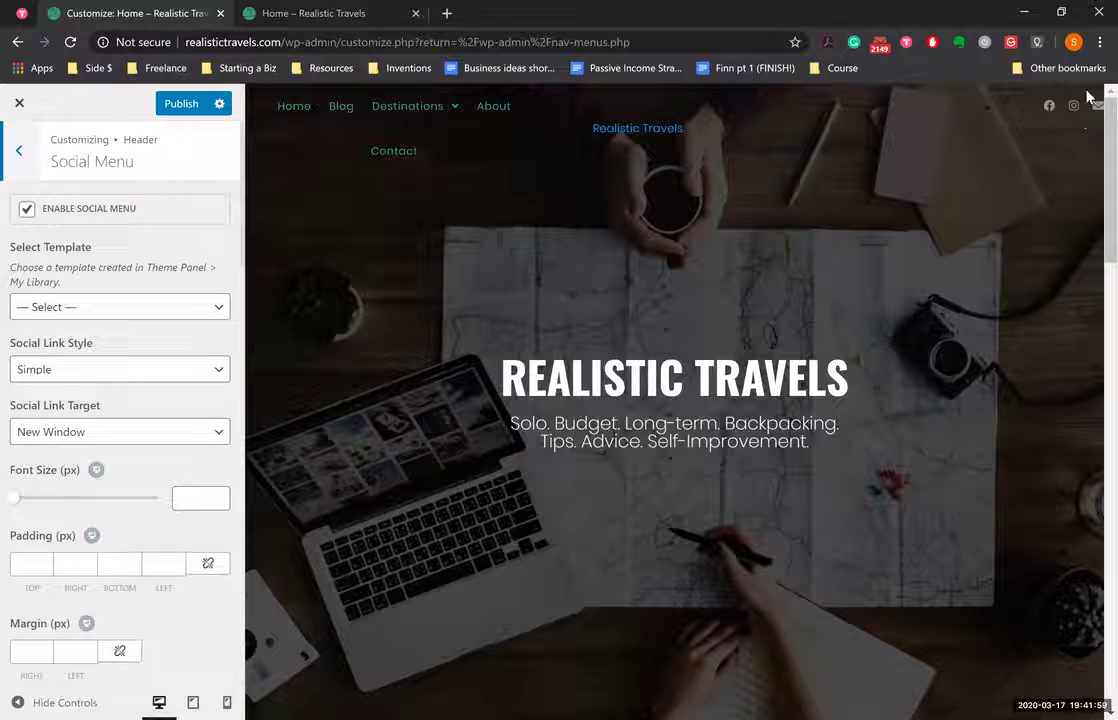
left_click(26, 210)
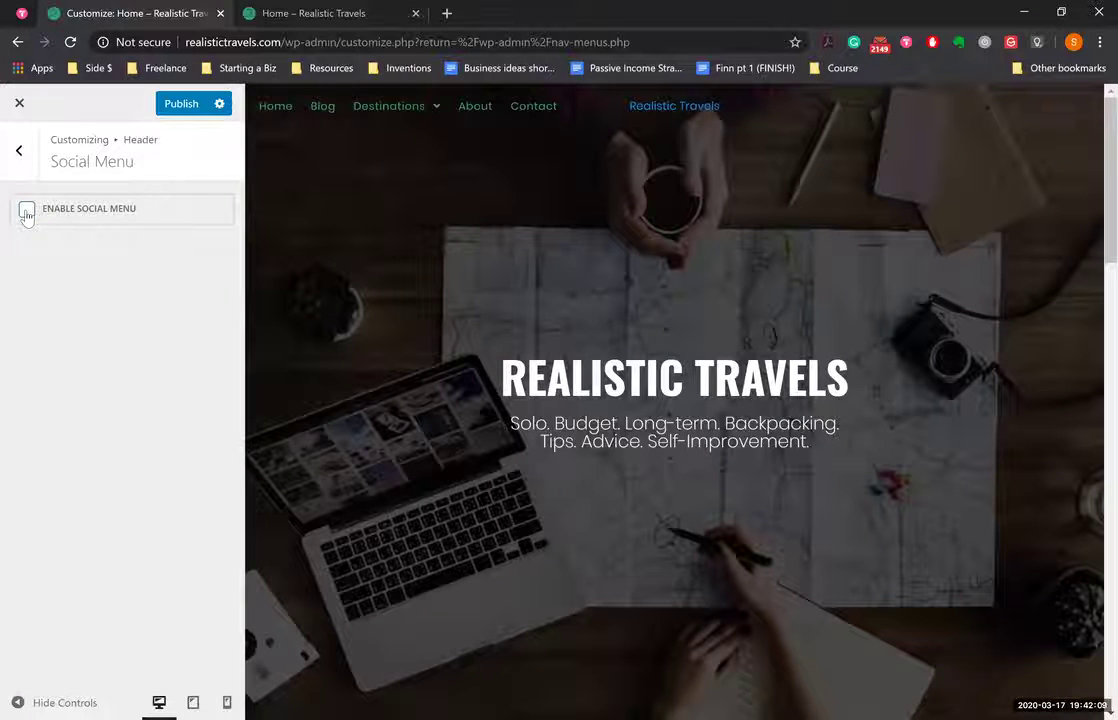
left_click(26, 210)
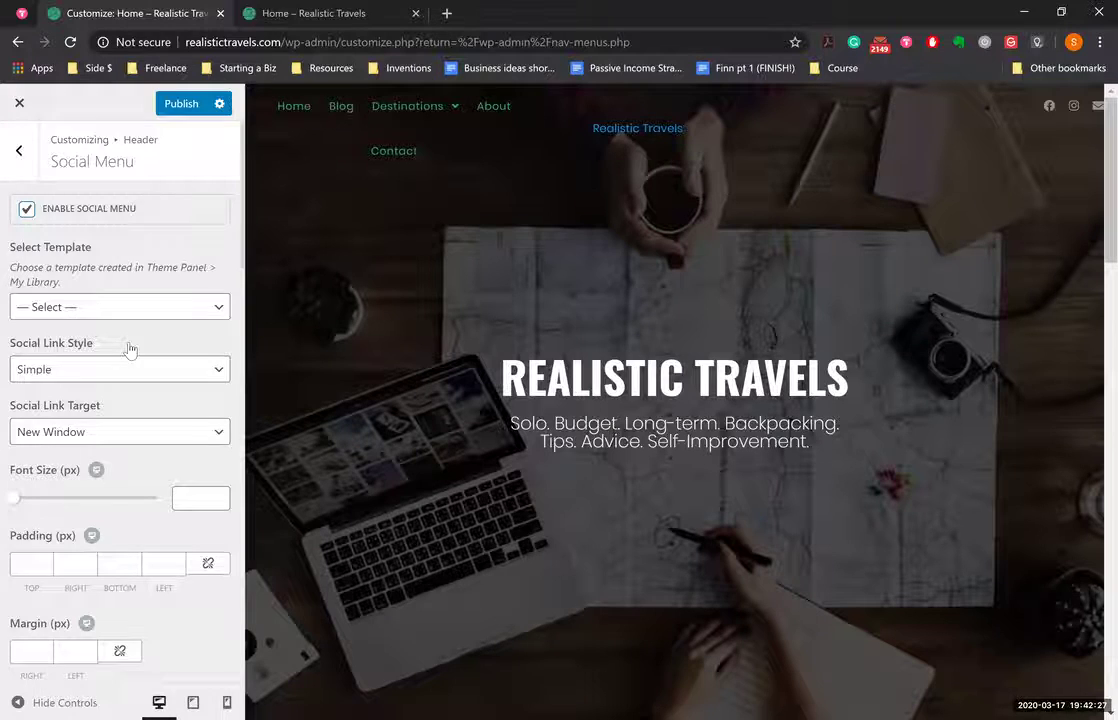
Step: Review the social menu's color options and the profile link fields for each social network
scroll(129, 348, "down", 4)
scroll(129, 343, "down", 6)
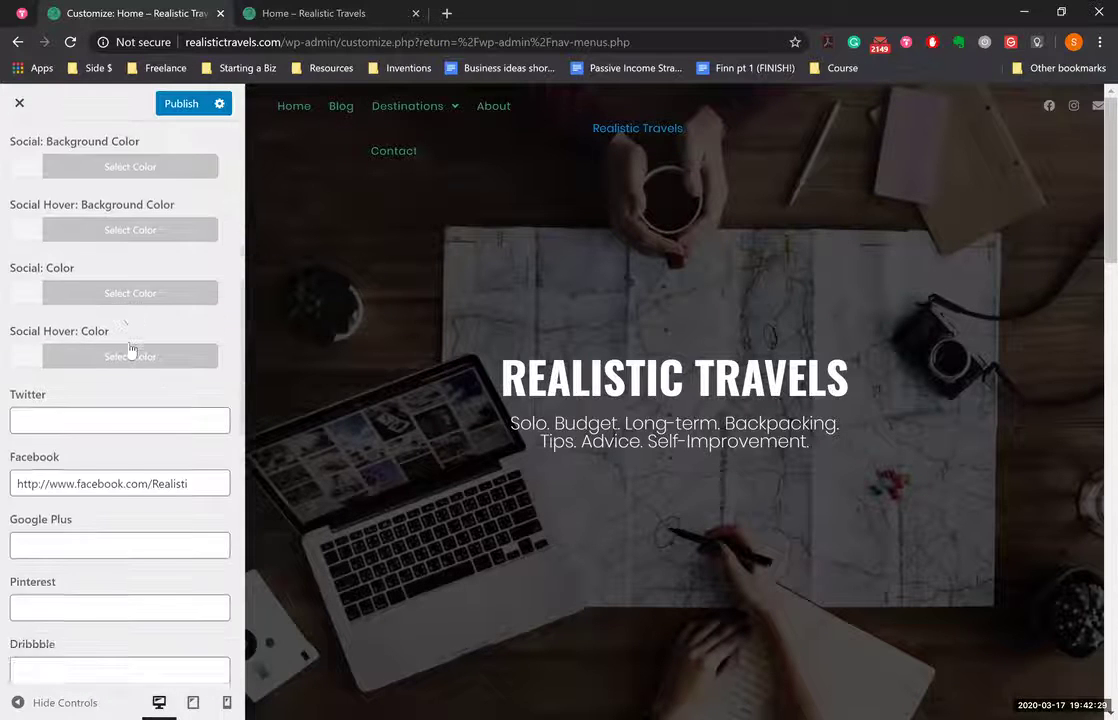
scroll(129, 343, "down", 1)
scroll(129, 343, "up", 4)
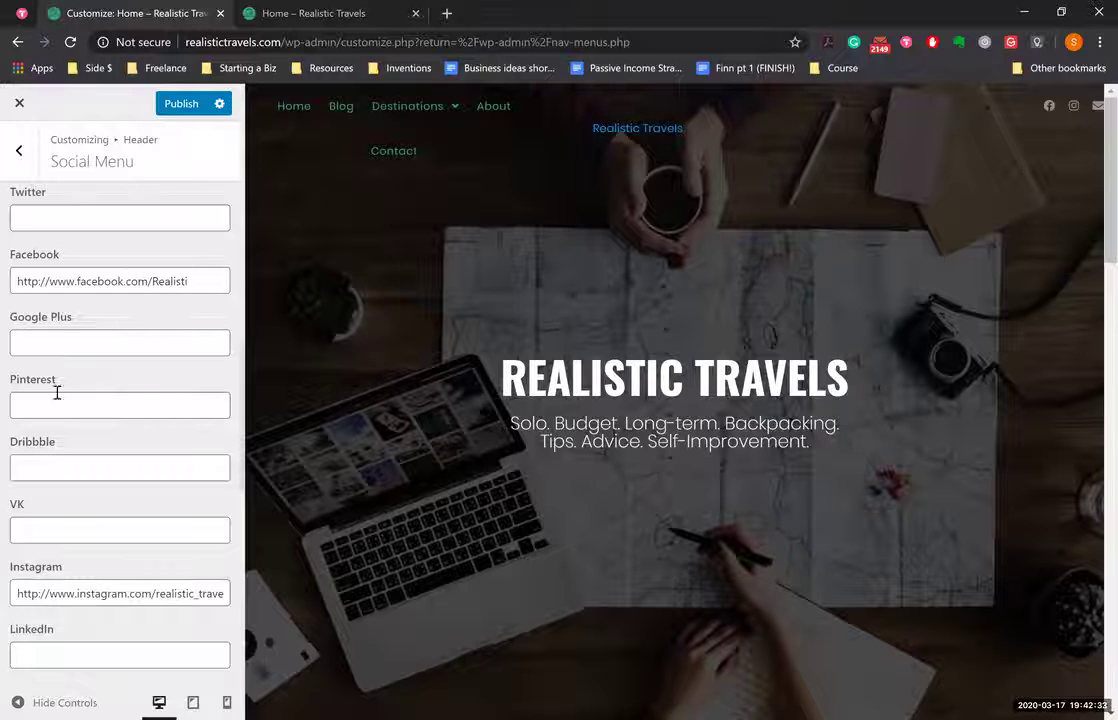
Step: Review the header's Mobile Menu settings and check the site in the mobile preview, returning to the desktop preview
scroll(55, 392, "down", 4)
scroll(55, 392, "up", 5)
scroll(50, 226, "up", 4)
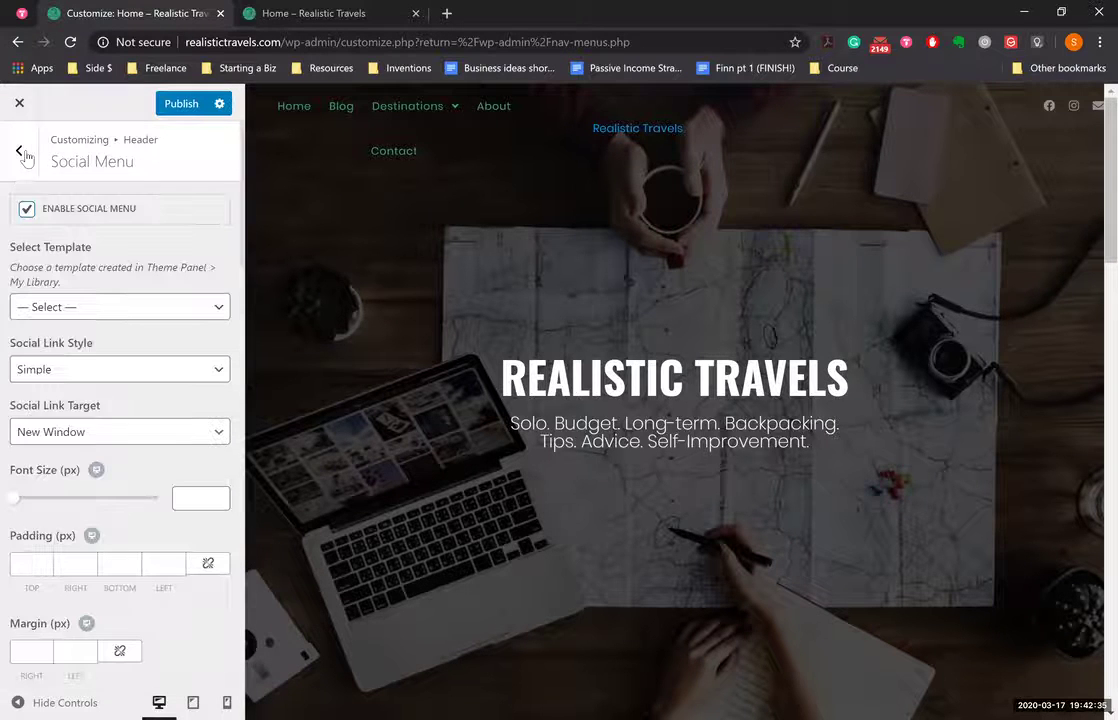
left_click(18, 150)
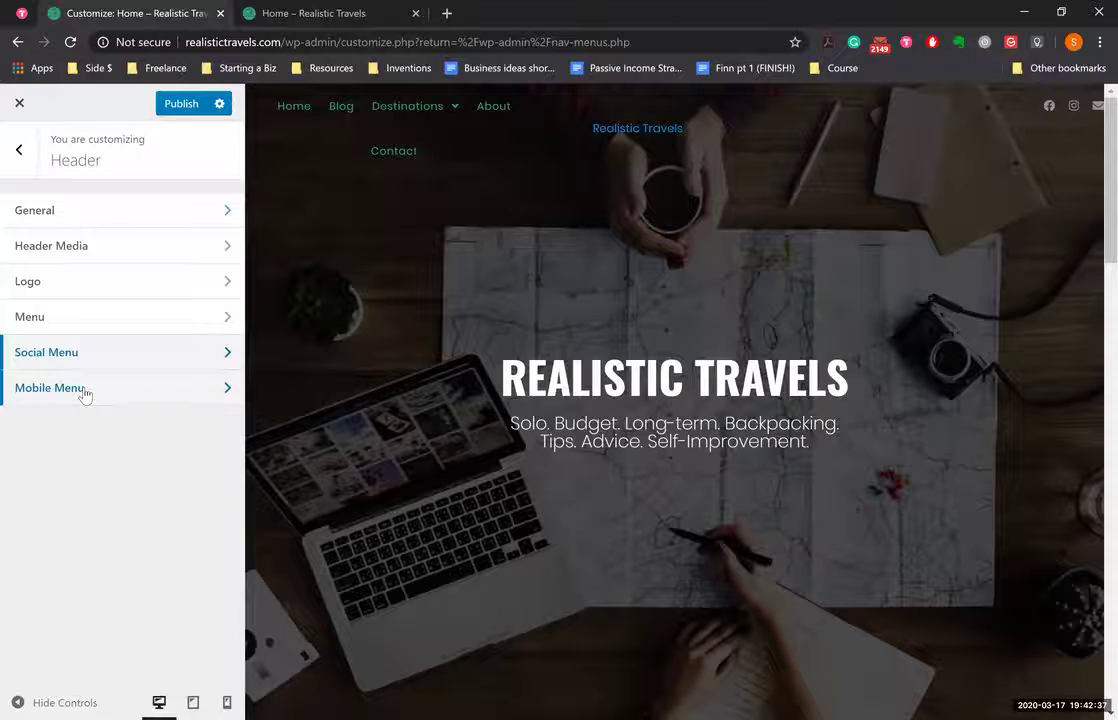
left_click(83, 390)
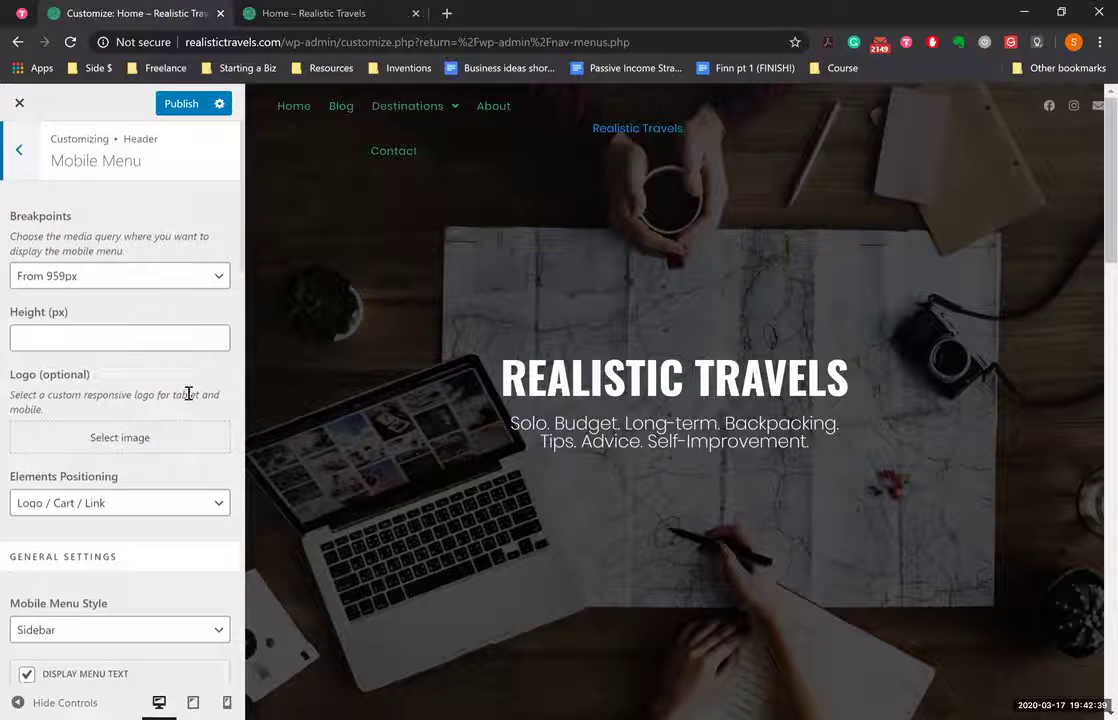
scroll(187, 395, "down", 3)
scroll(187, 402, "up", 1)
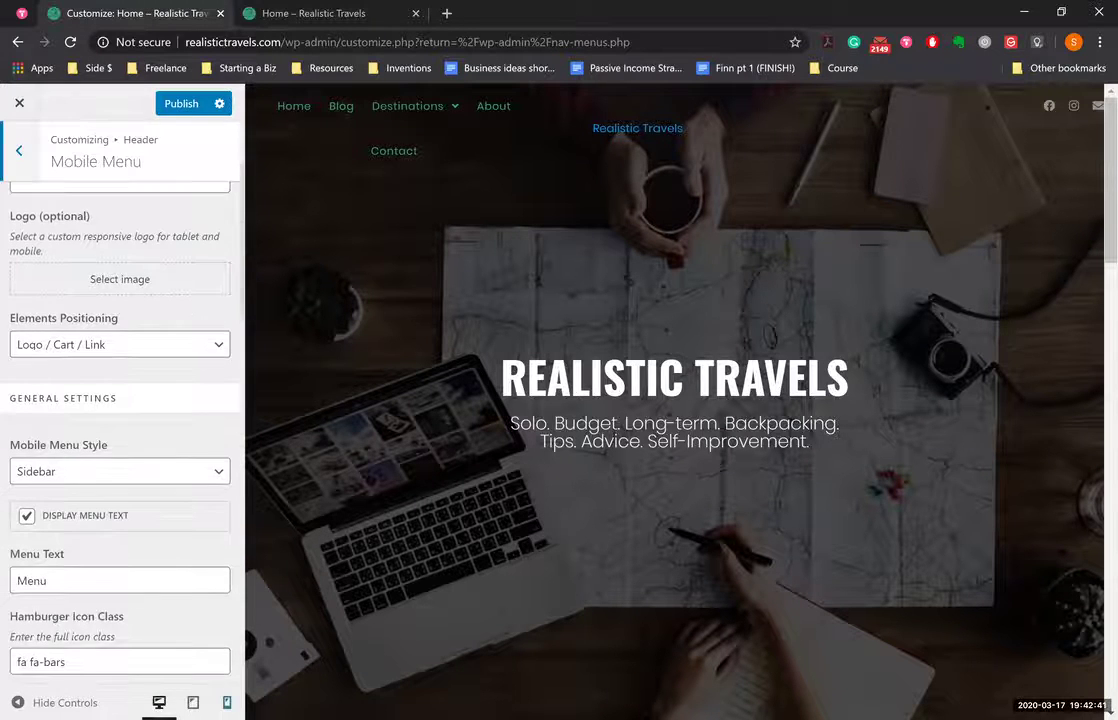
left_click(227, 702)
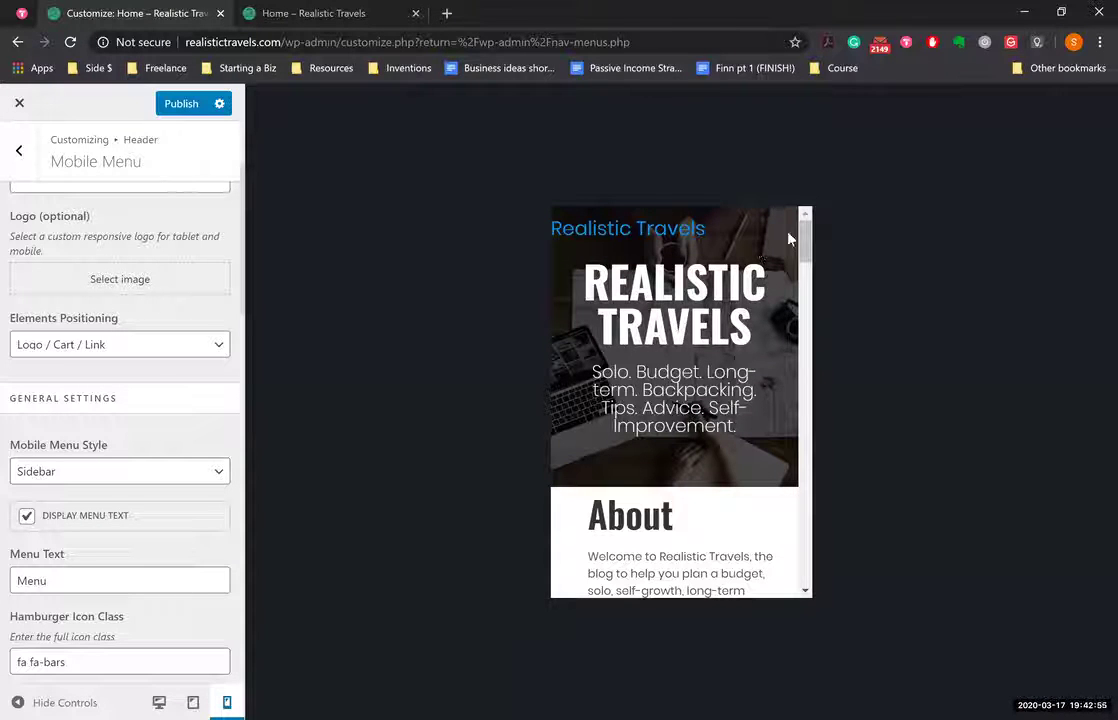
left_click(159, 702)
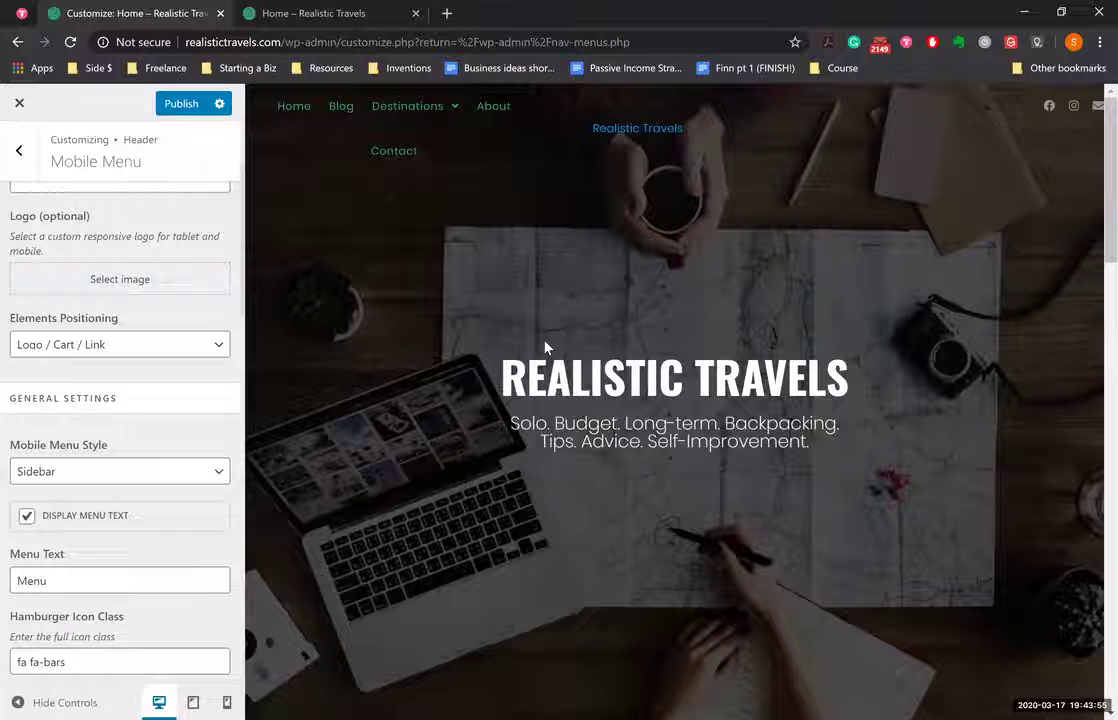
Step: Return to the Customizer's main section list and open the Custom CSS/JS code for review
left_click(19, 155)
left_click(20, 160)
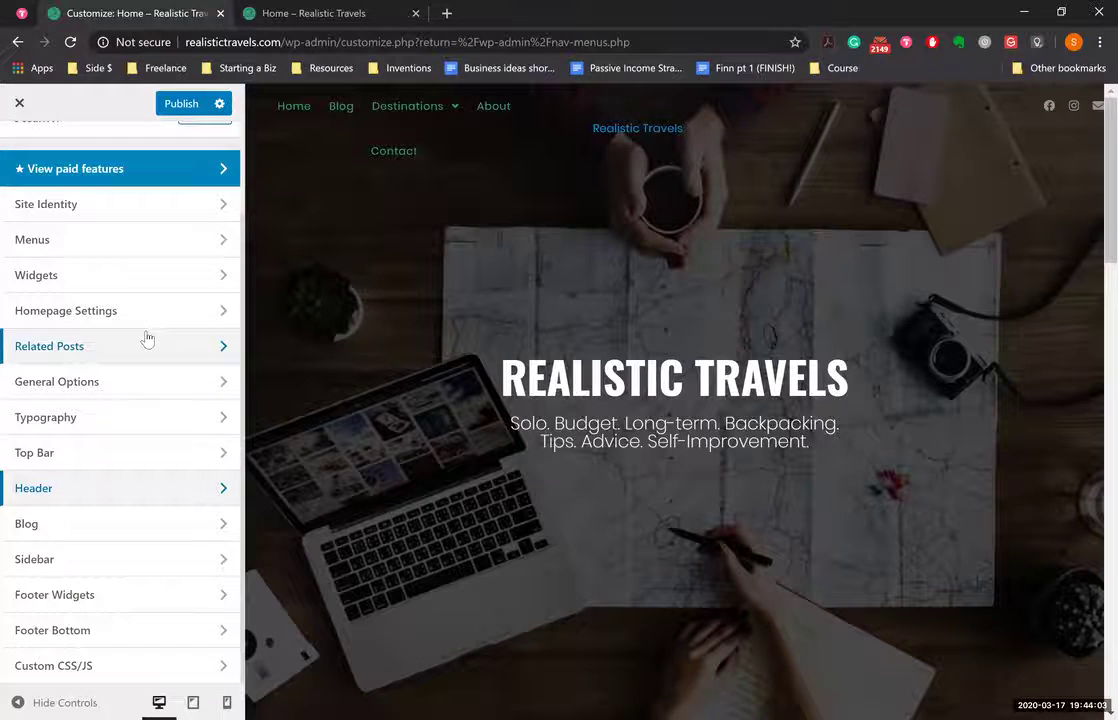
scroll(146, 338, "up", 1)
scroll(146, 338, "down", 1)
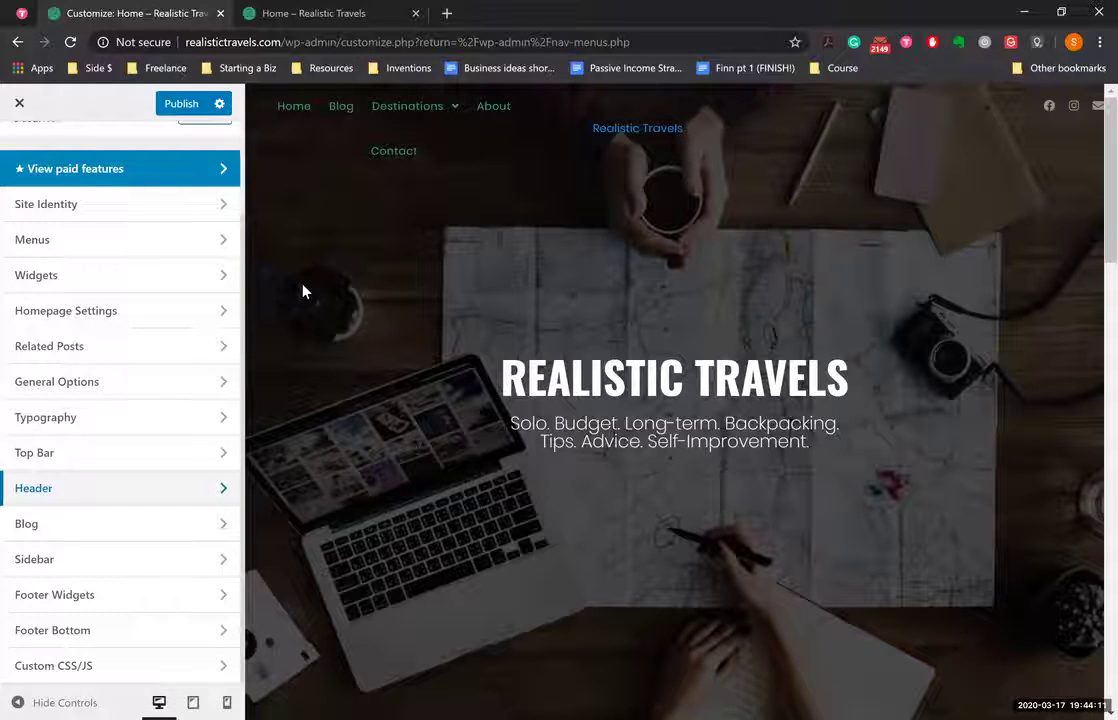
left_click(88, 665)
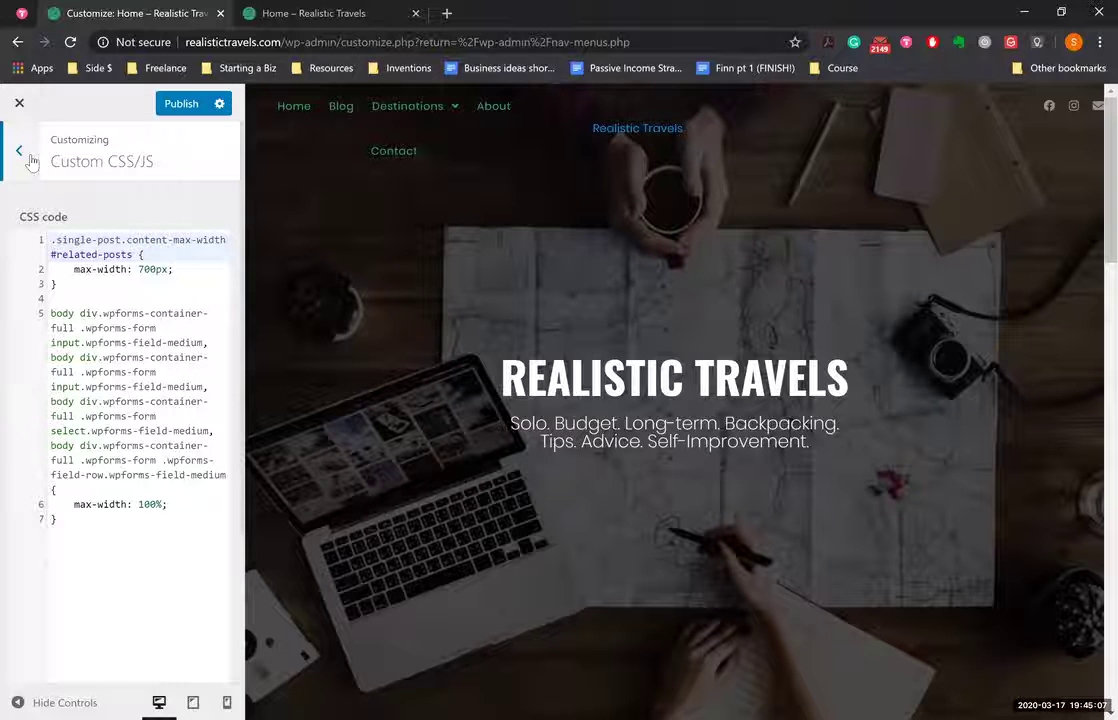
Step: Inspect the Blog menu link in the Customizer preview with the browser's developer tools, staying in the Customizer
right_click(345, 110)
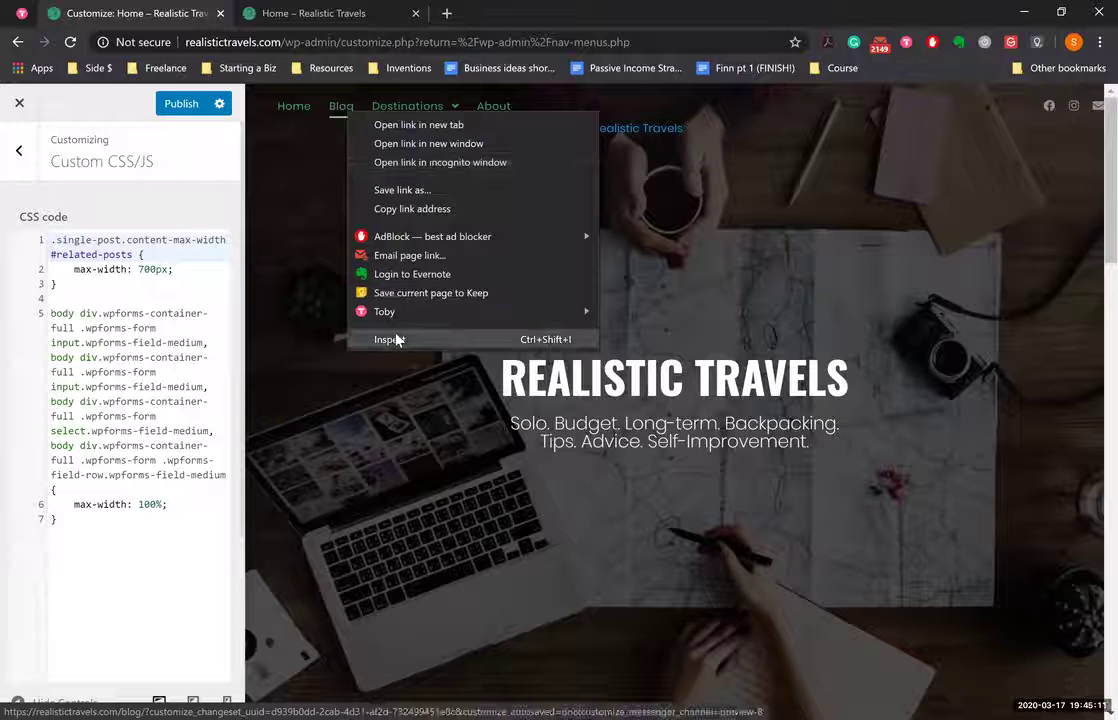
left_click(395, 339)
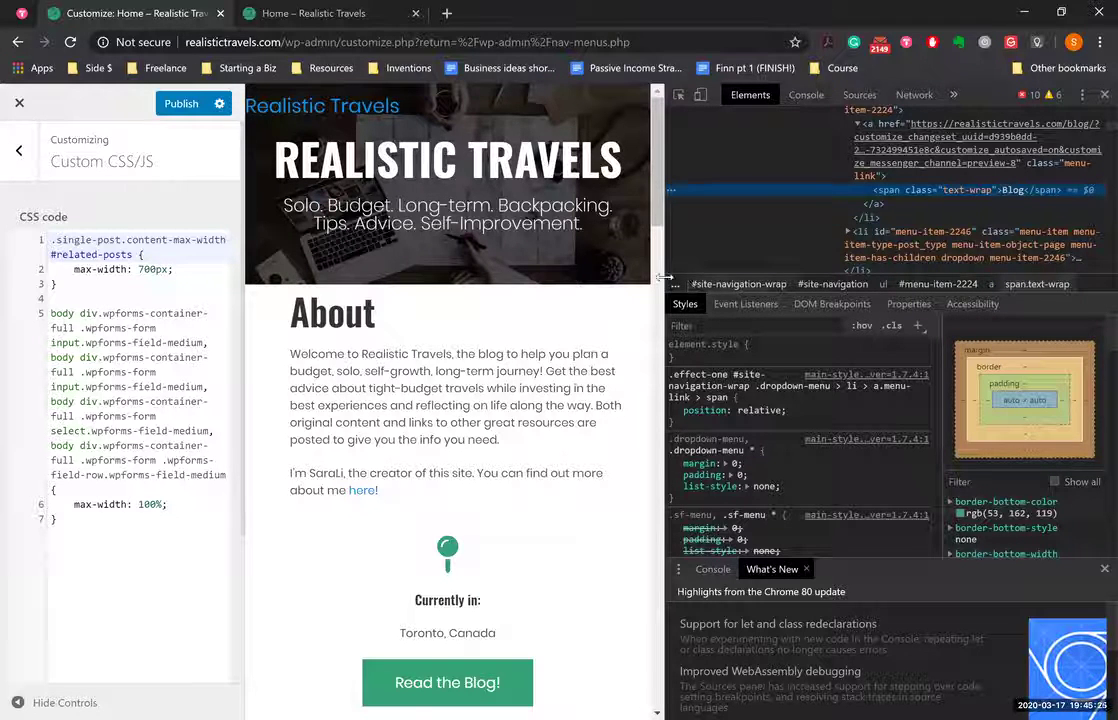
left_click_drag(734, 282, 739, 282)
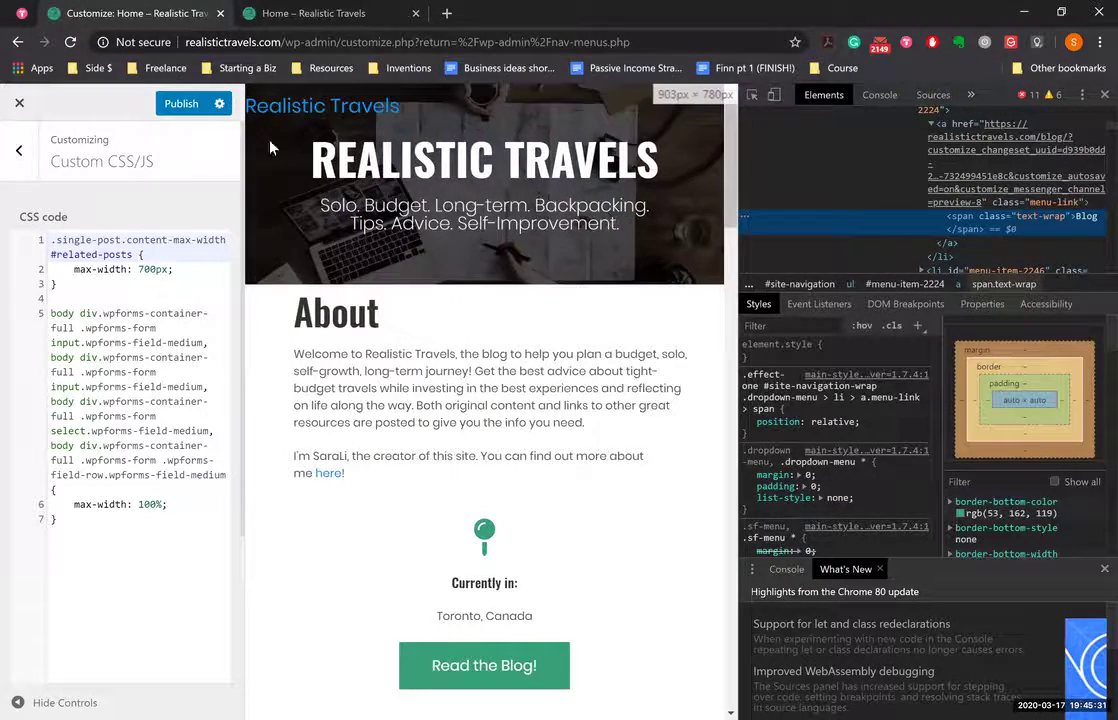
left_click(17, 104)
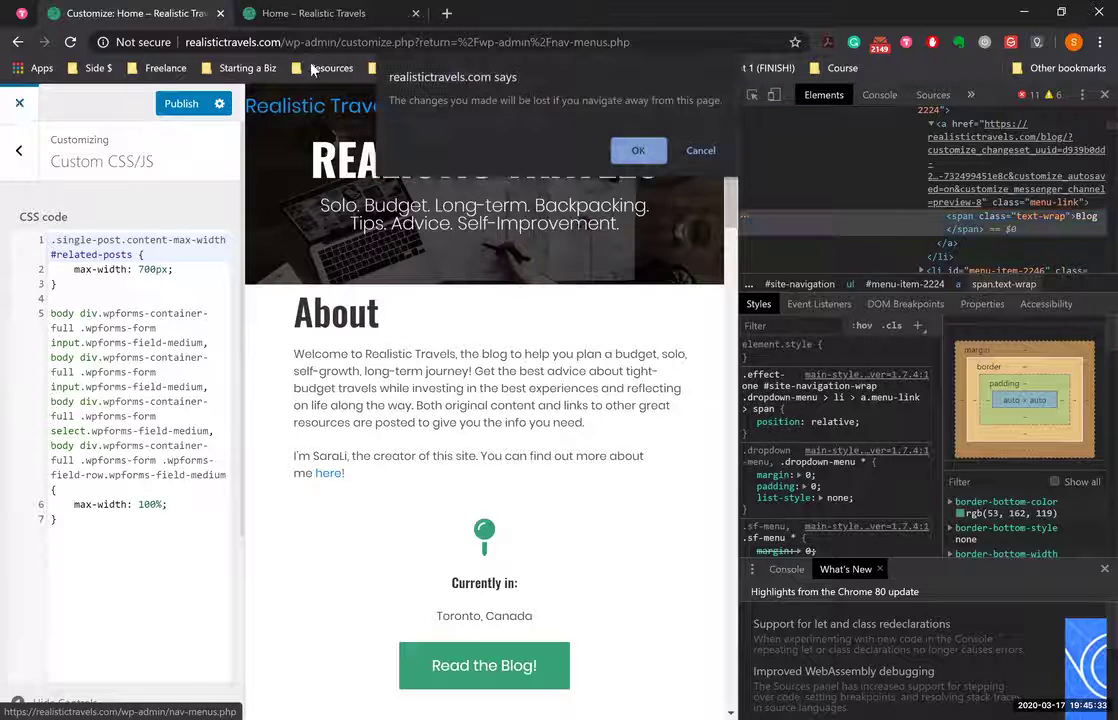
left_click(700, 150)
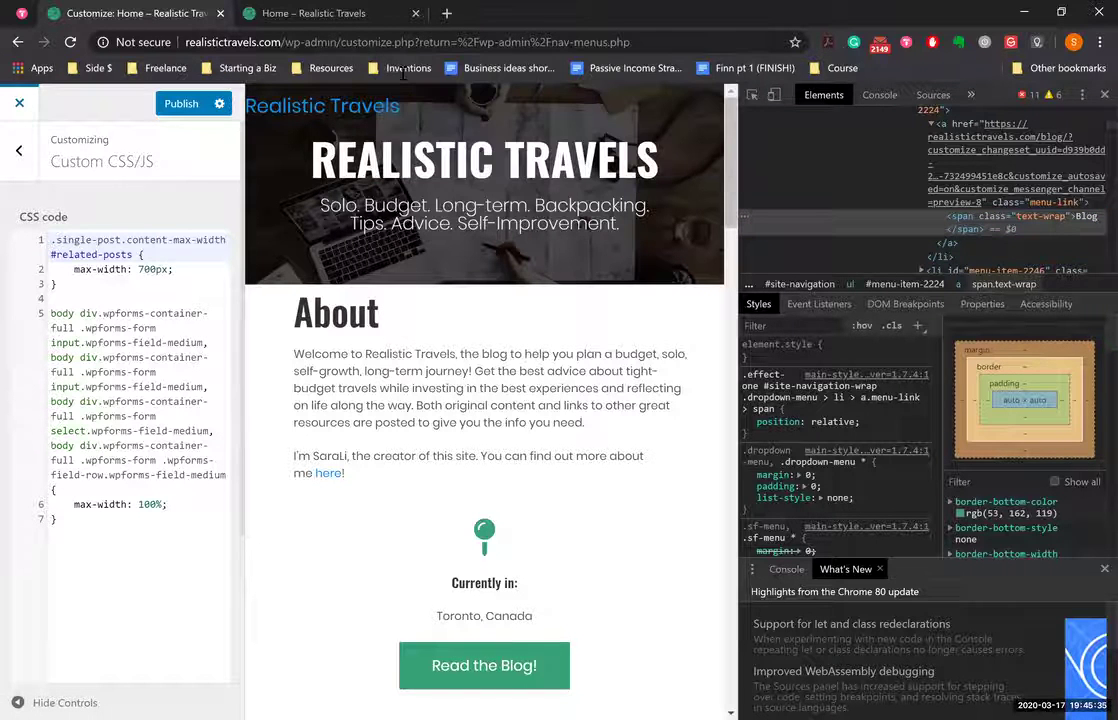
Step: Switch to the live home page and inspect the About menu link, adjusting the width of the developer tools
left_click(313, 13)
right_click(274, 136)
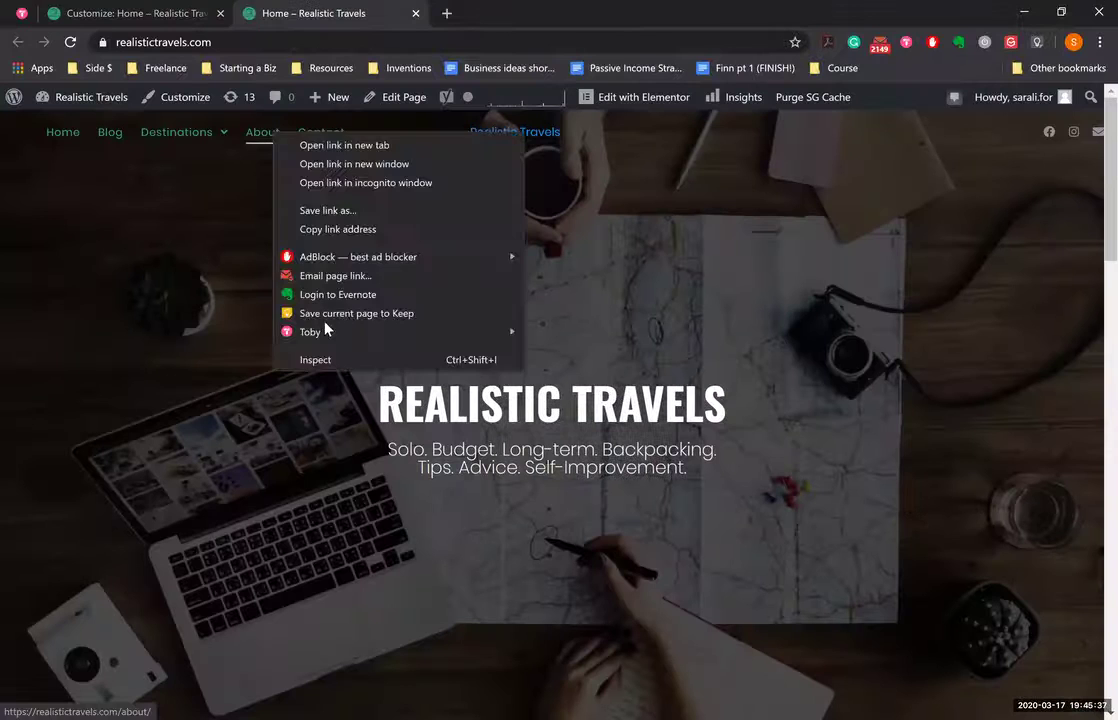
left_click(335, 364)
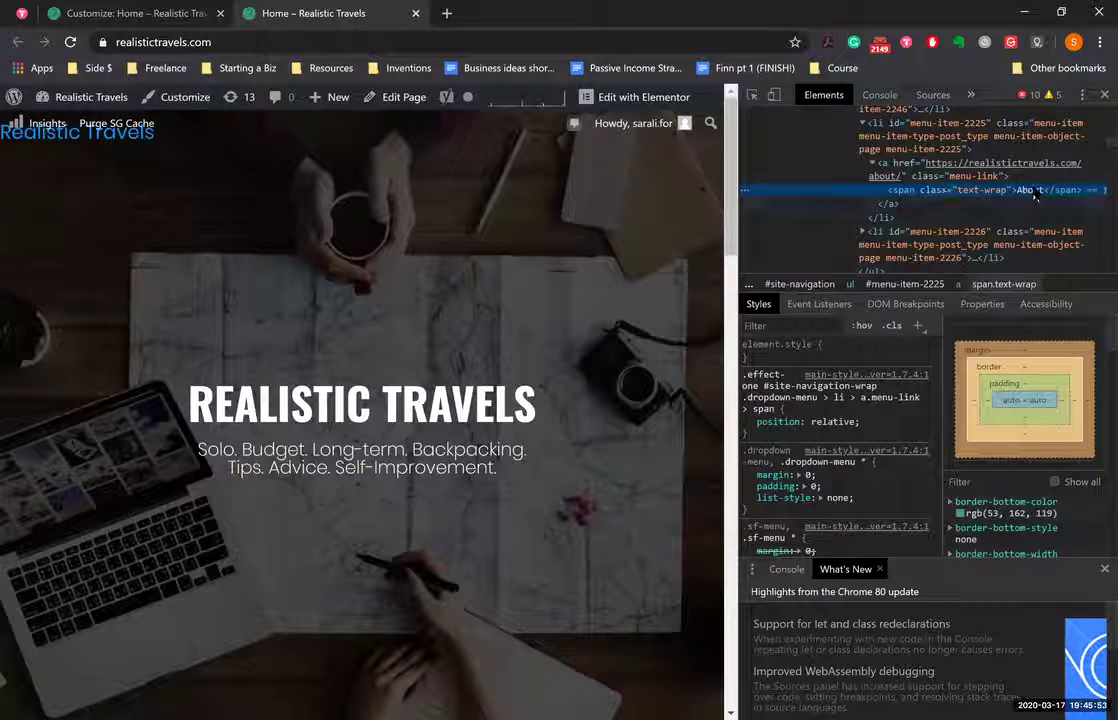
left_click_drag(738, 227, 678, 227)
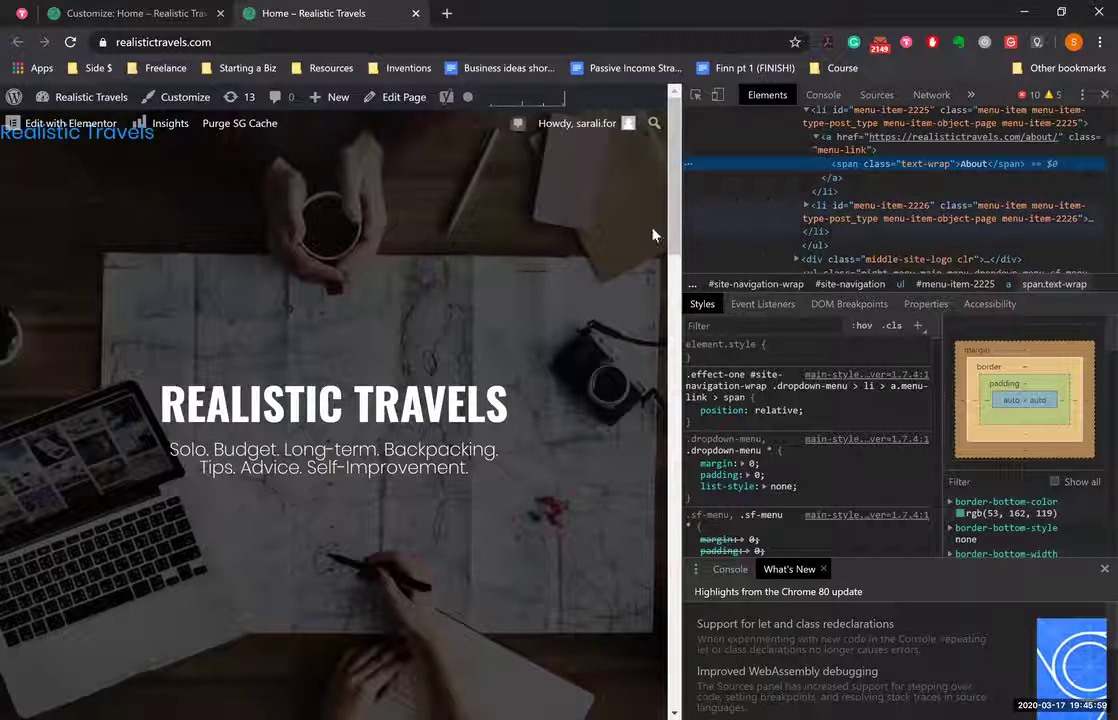
left_click_drag(686, 230, 770, 235)
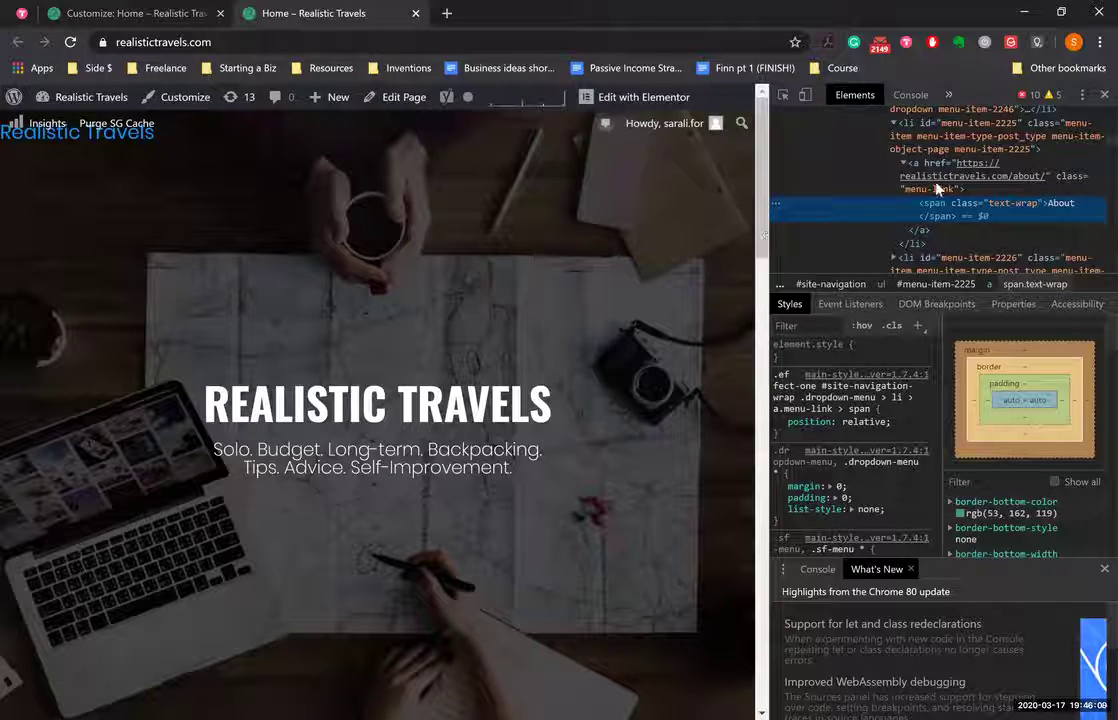
Step: Examine the markup and styles of the About link, widen the page view and collapse the link's list item
scroll(937, 188, "down", 2)
scroll(937, 188, "up", 3)
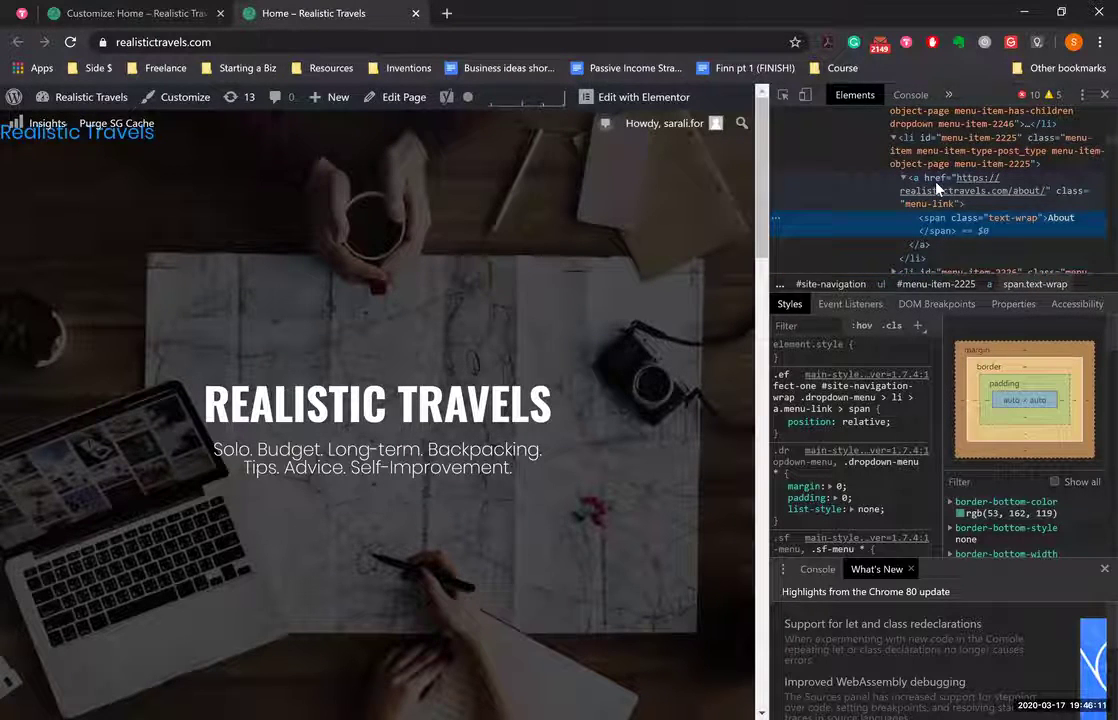
scroll(937, 188, "down", 1)
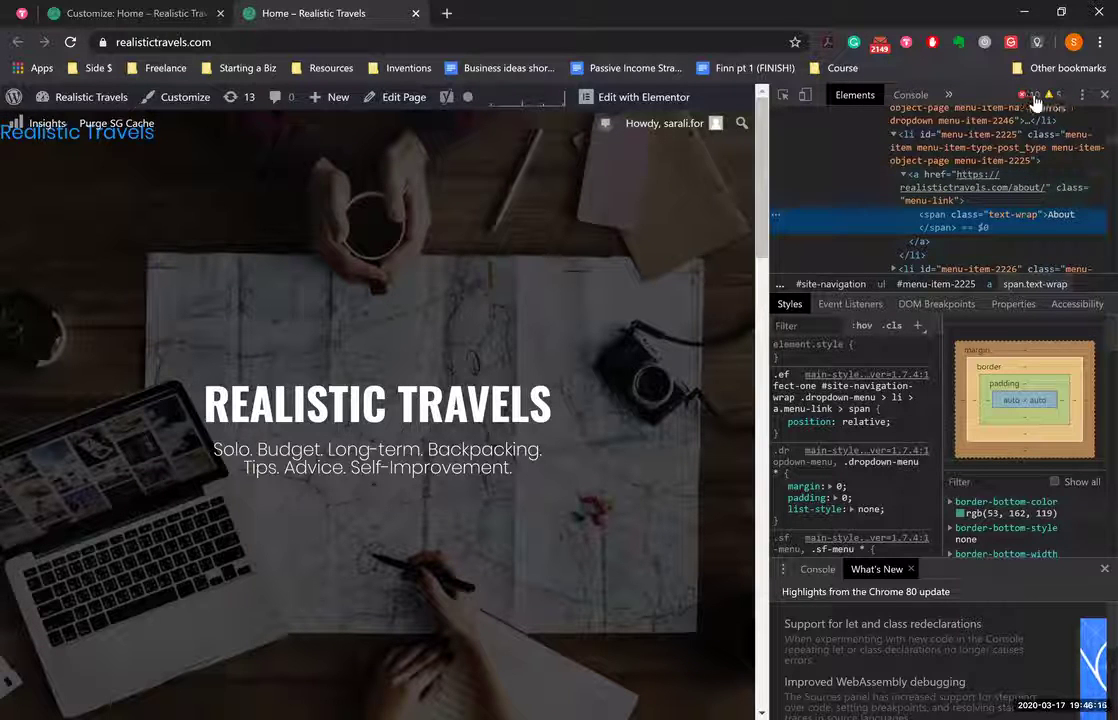
left_click(920, 180)
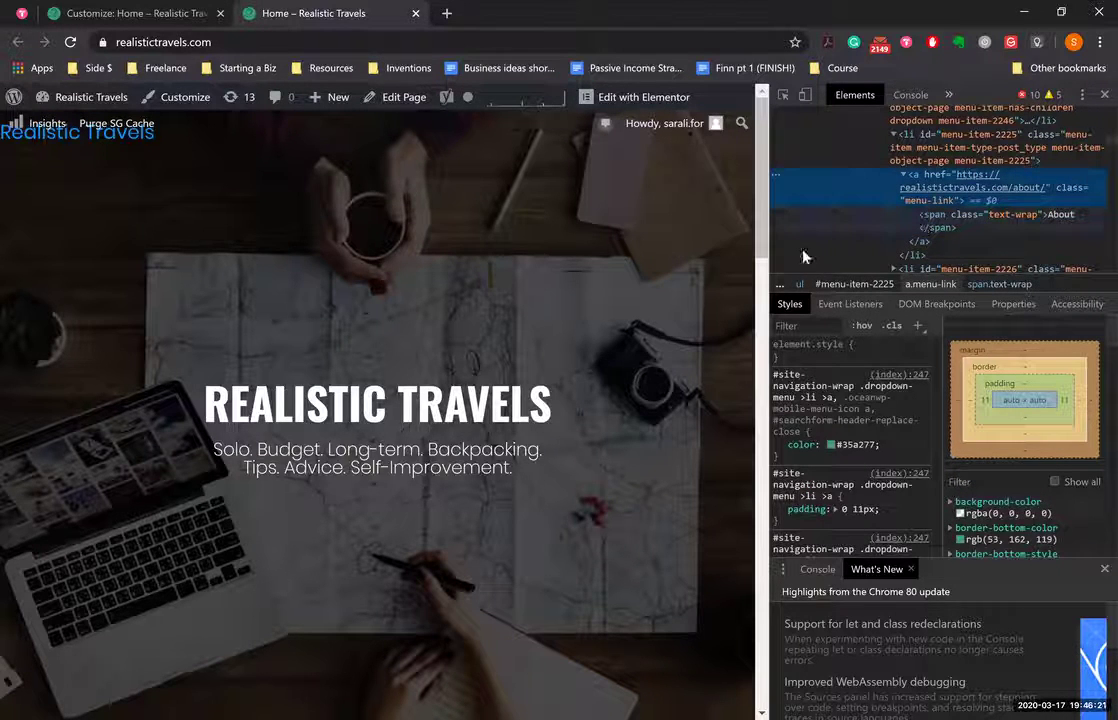
left_click_drag(812, 250, 812, 250)
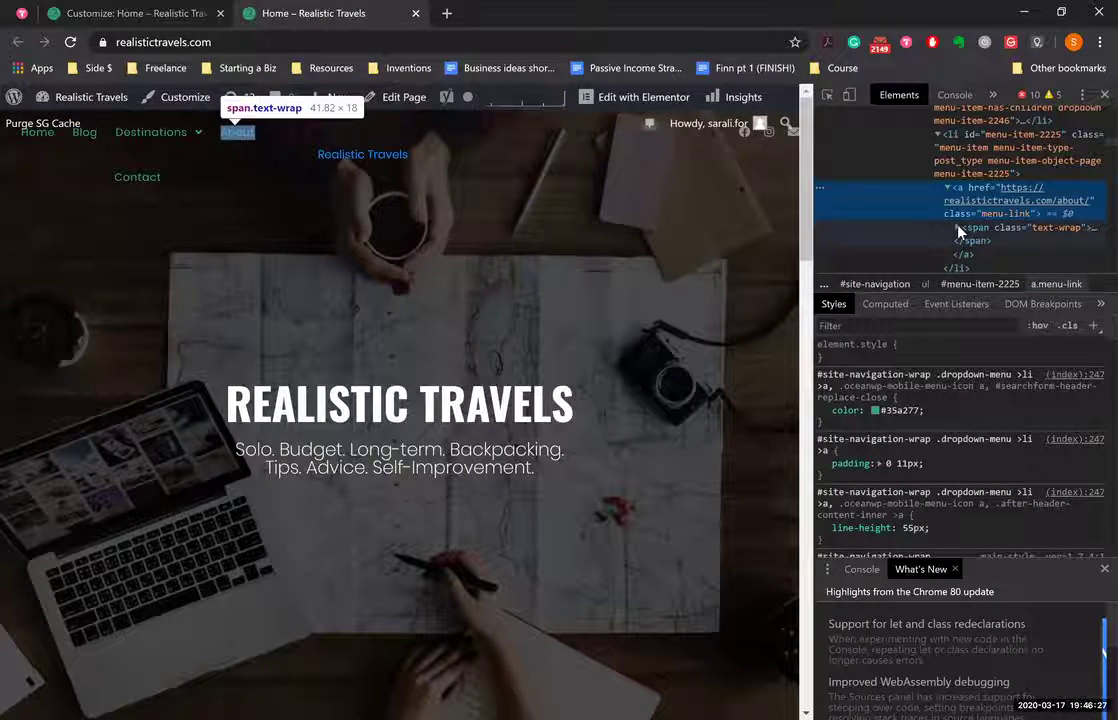
left_click(937, 152)
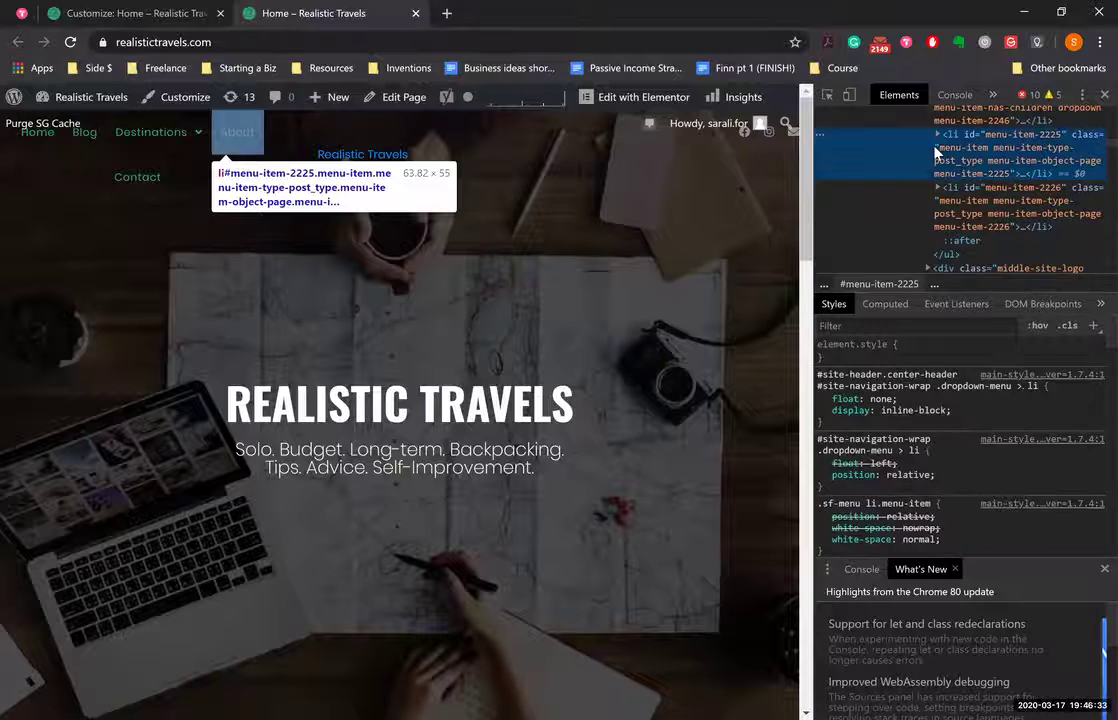
Step: Examine the left-menu list element that holds the header navigation, along with its styles
scroll(945, 165, "up", 3)
scroll(960, 185, "up", 4)
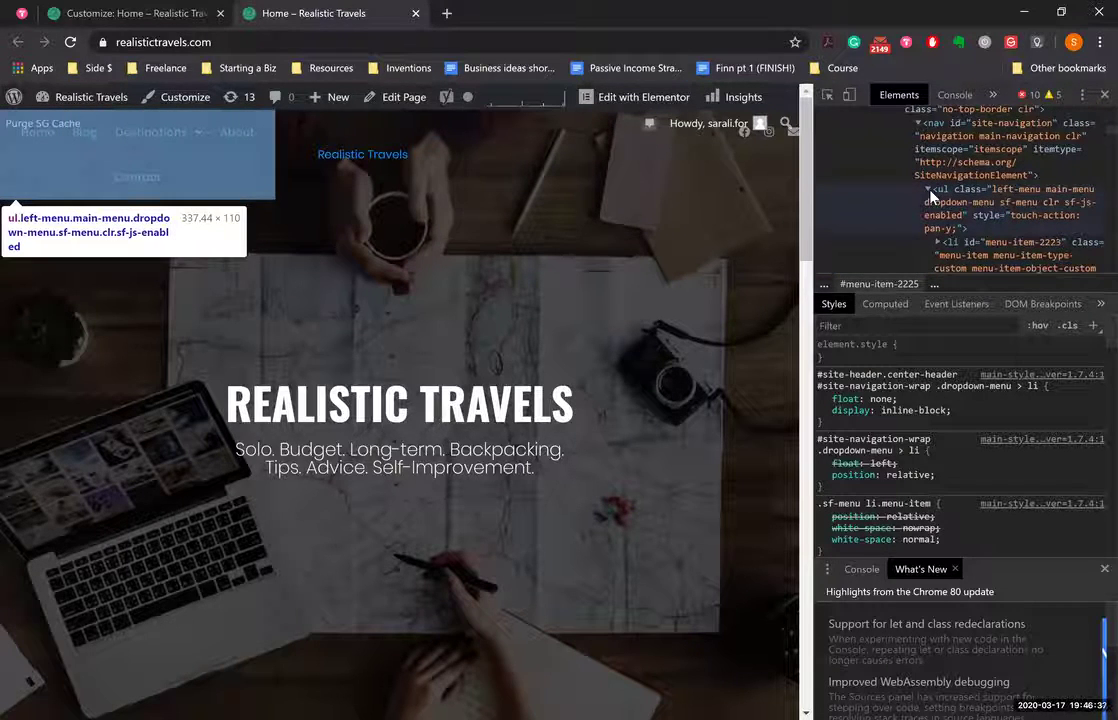
left_click(930, 193)
left_click(928, 190)
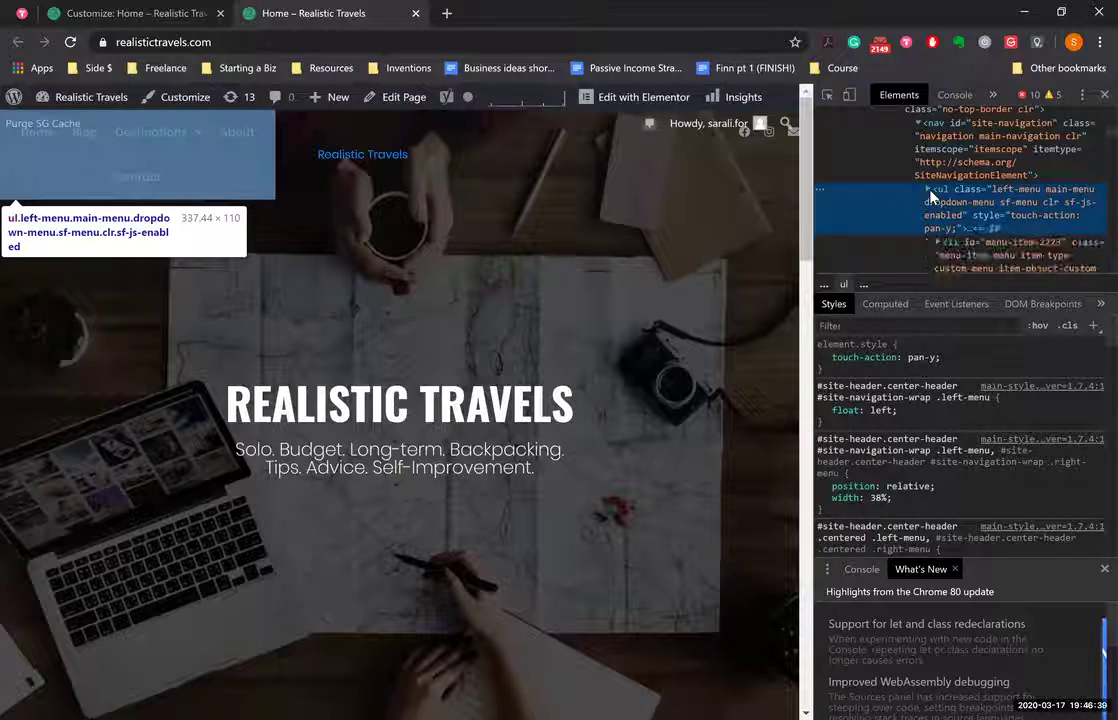
scroll(980, 212, "down", 1)
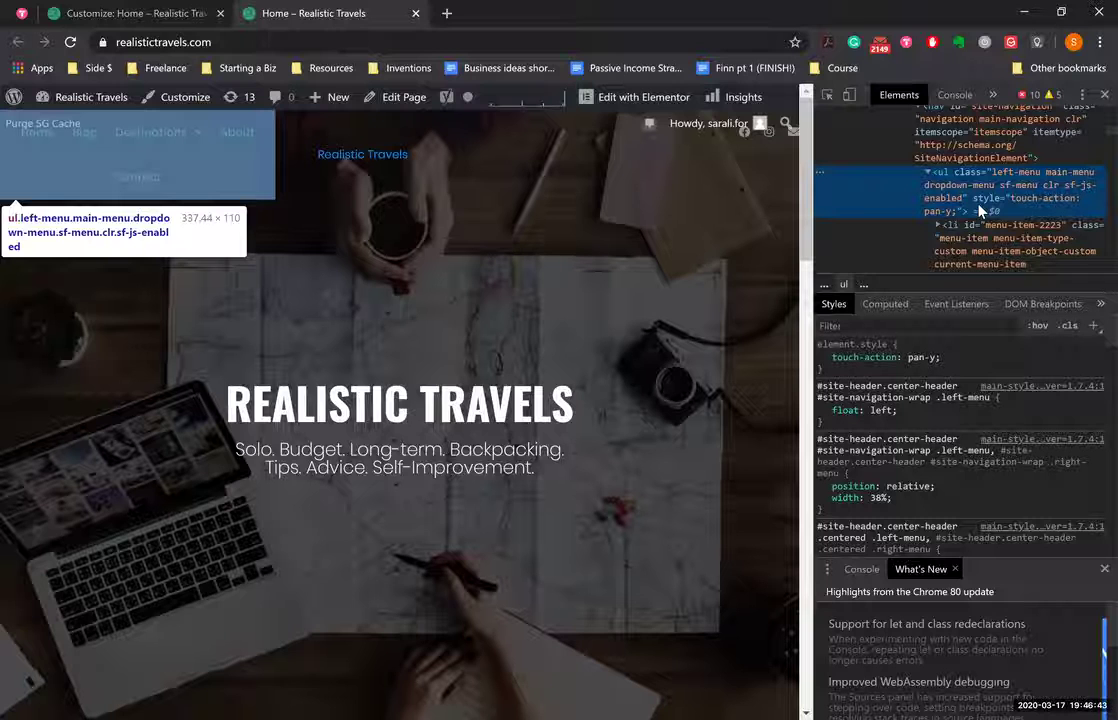
Step: Close the What's New drawer and examine the site-navigation element and its individual menu items
left_click(1095, 569)
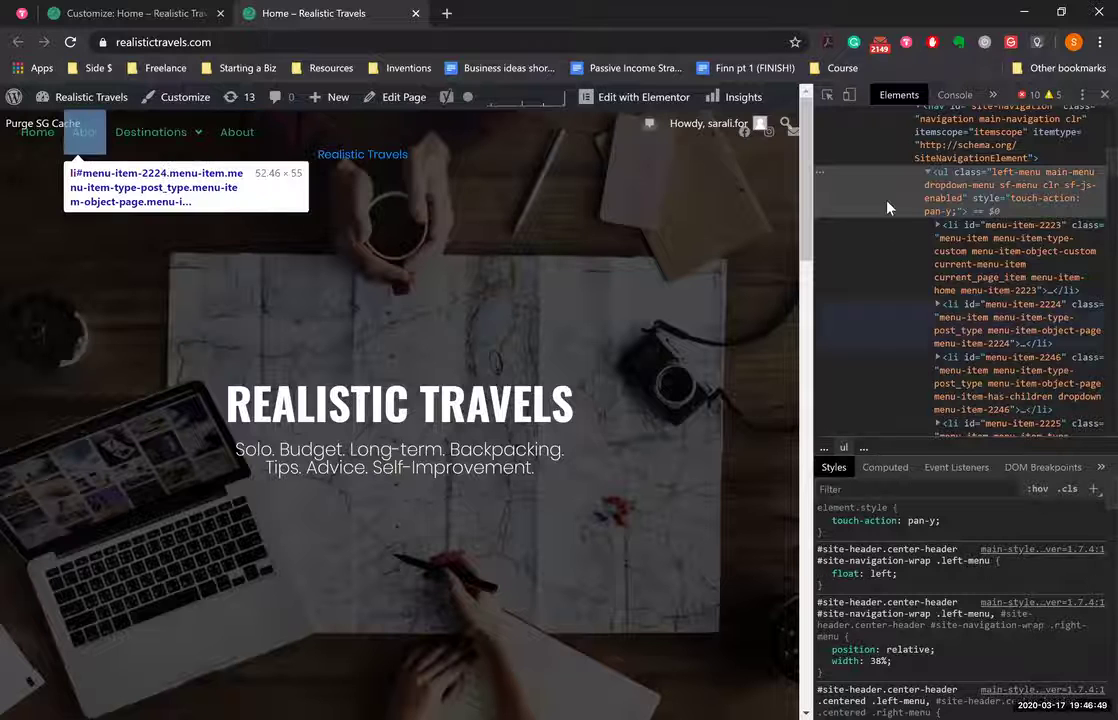
scroll(947, 158, "up", 1)
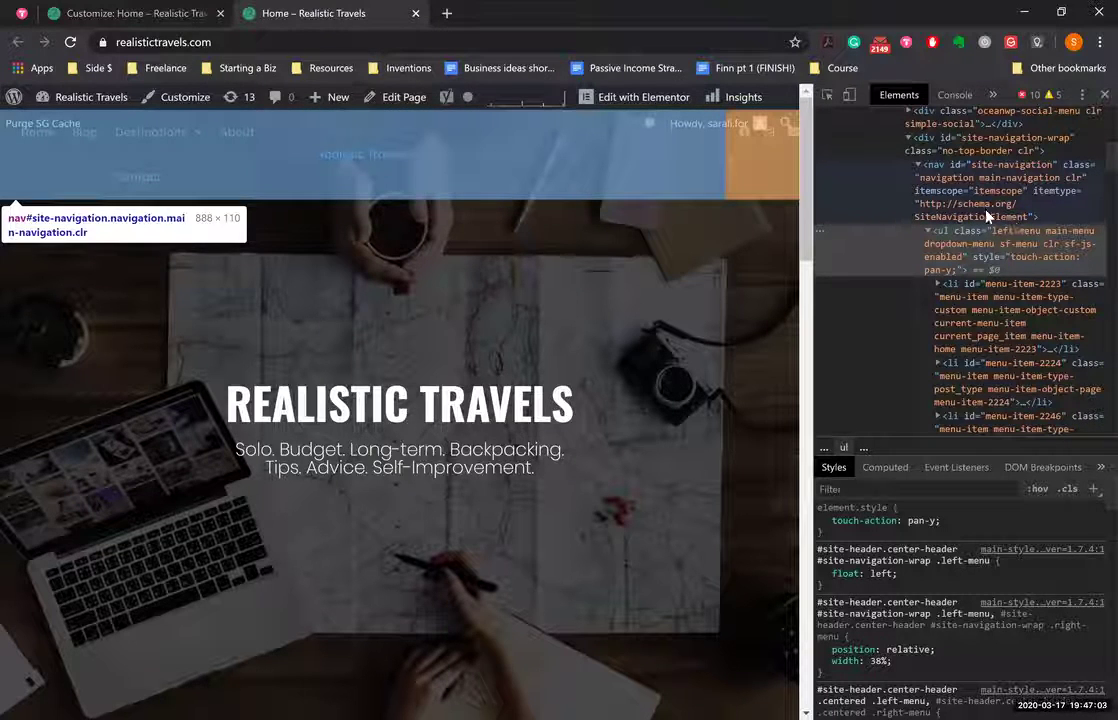
scroll(940, 200, "down", 2)
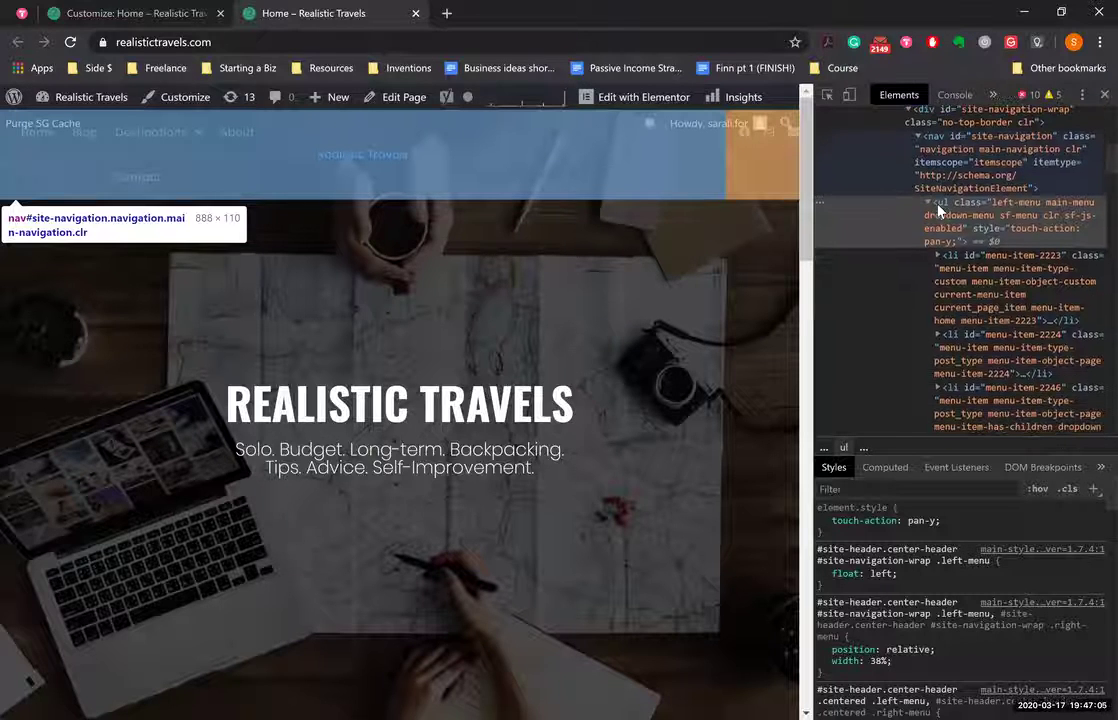
scroll(955, 158, "down", 4)
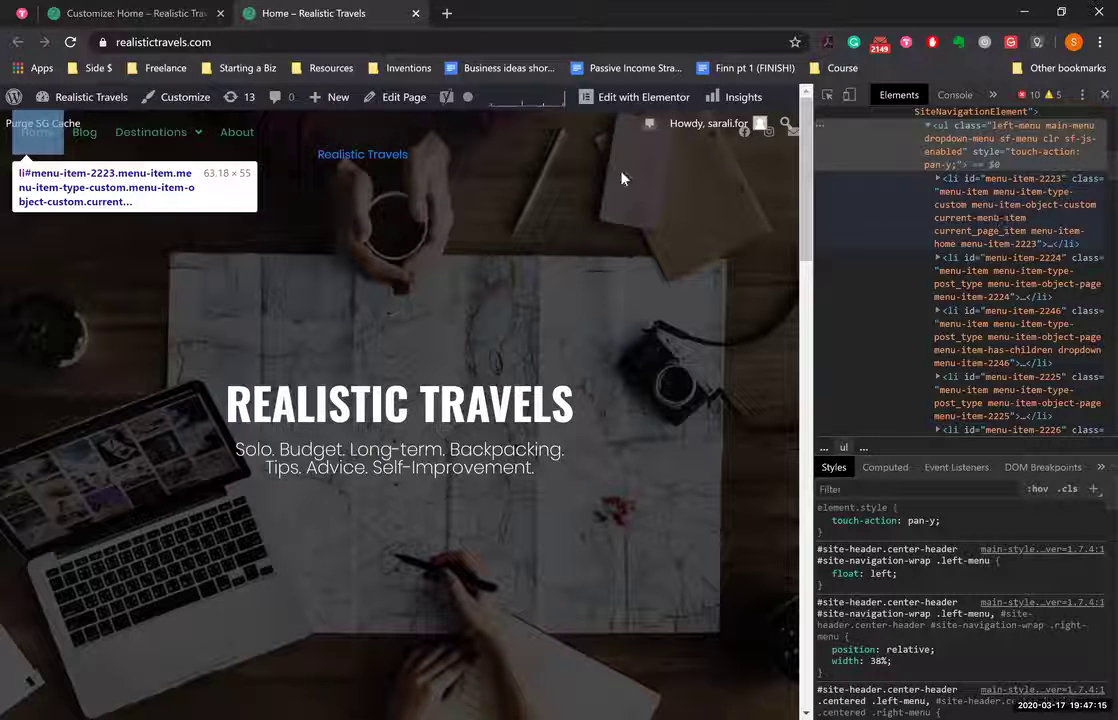
Step: Close the Customizer and its developer tools, discarding unsaved changes, and open the list of all pages
left_click(152, 14)
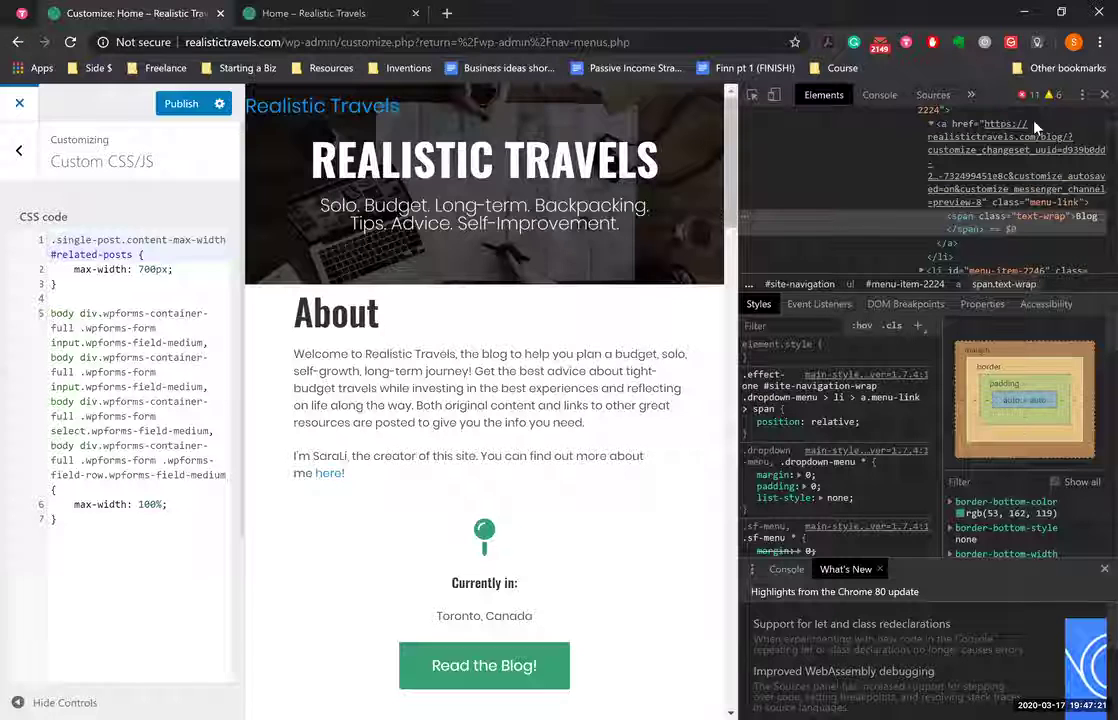
left_click(1104, 95)
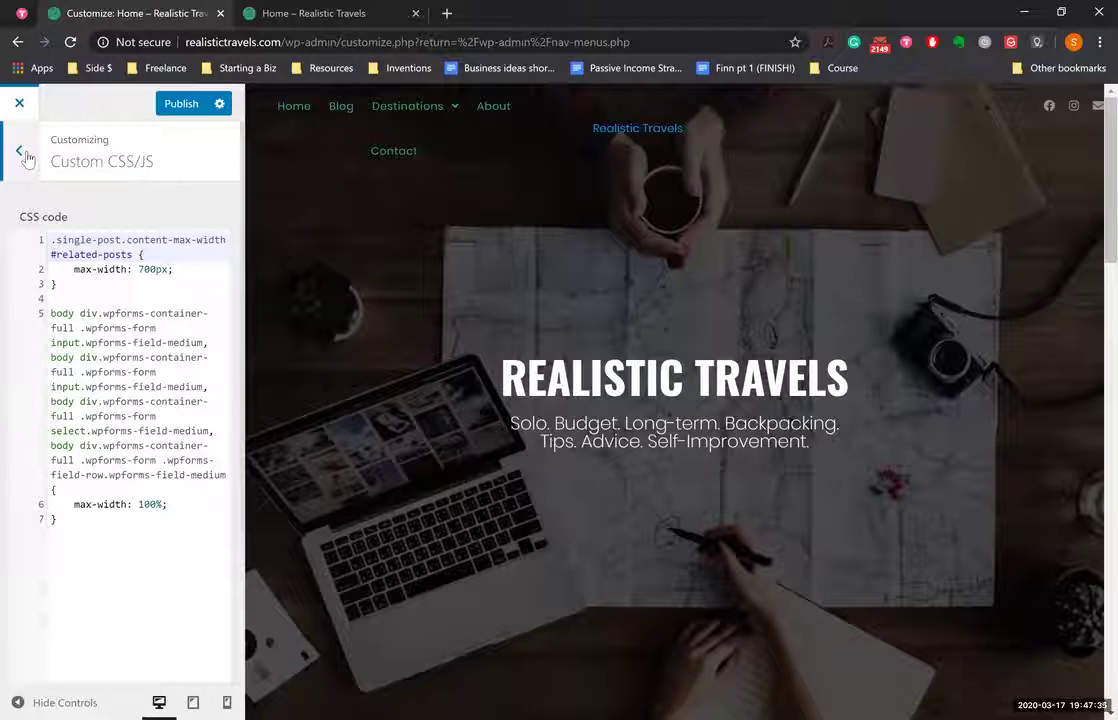
left_click(19, 103)
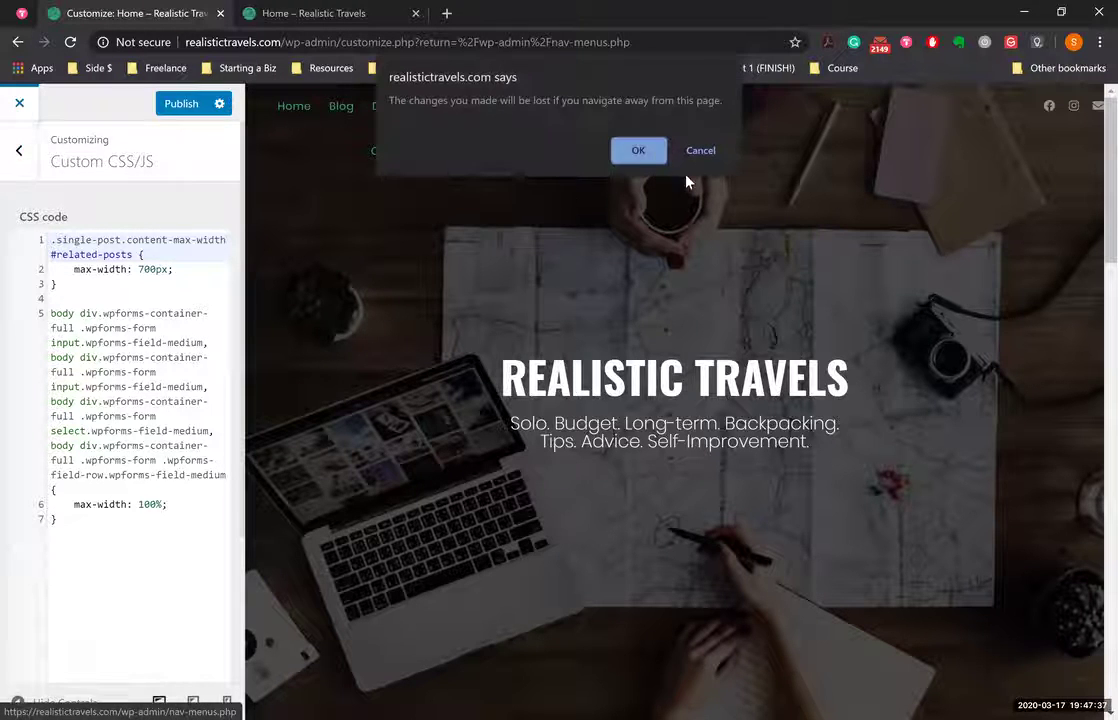
left_click(639, 151)
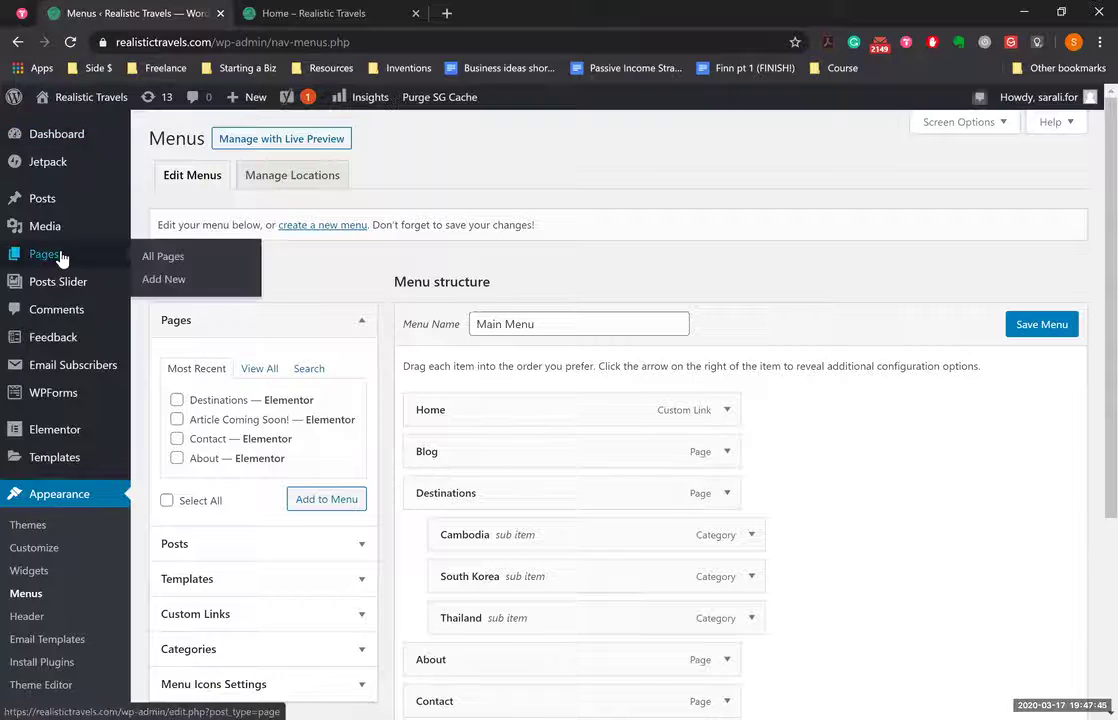
left_click(61, 257)
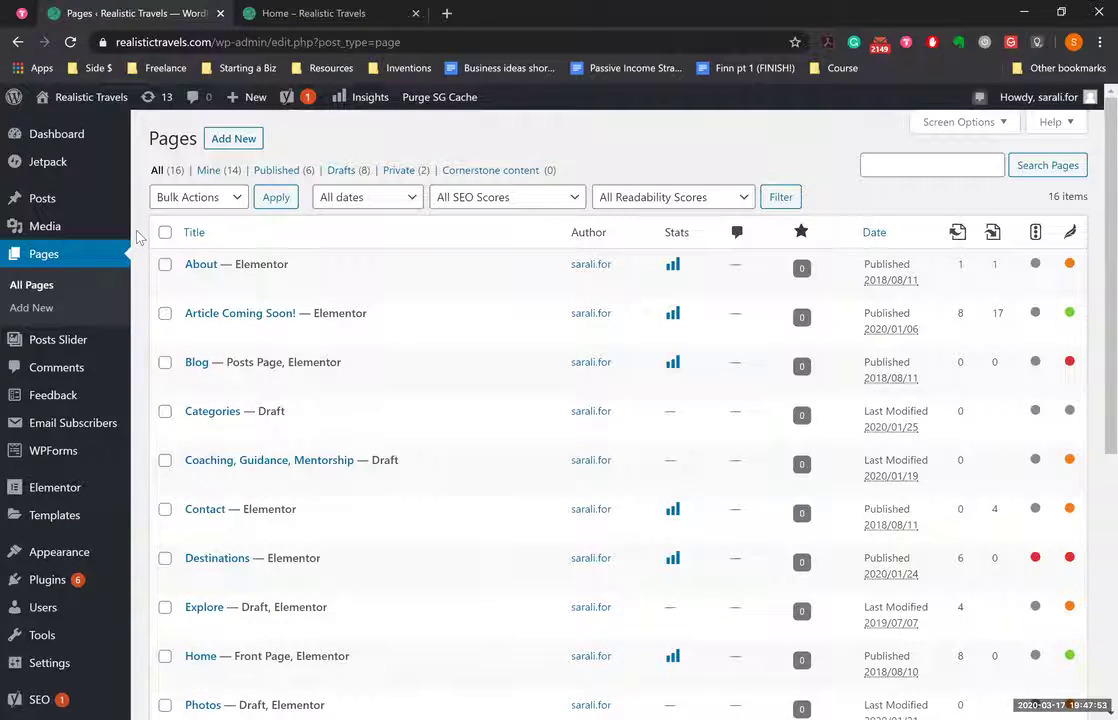
Step: Open the Home page from the pages list in the WordPress editor
scroll(138, 237, "down", 1)
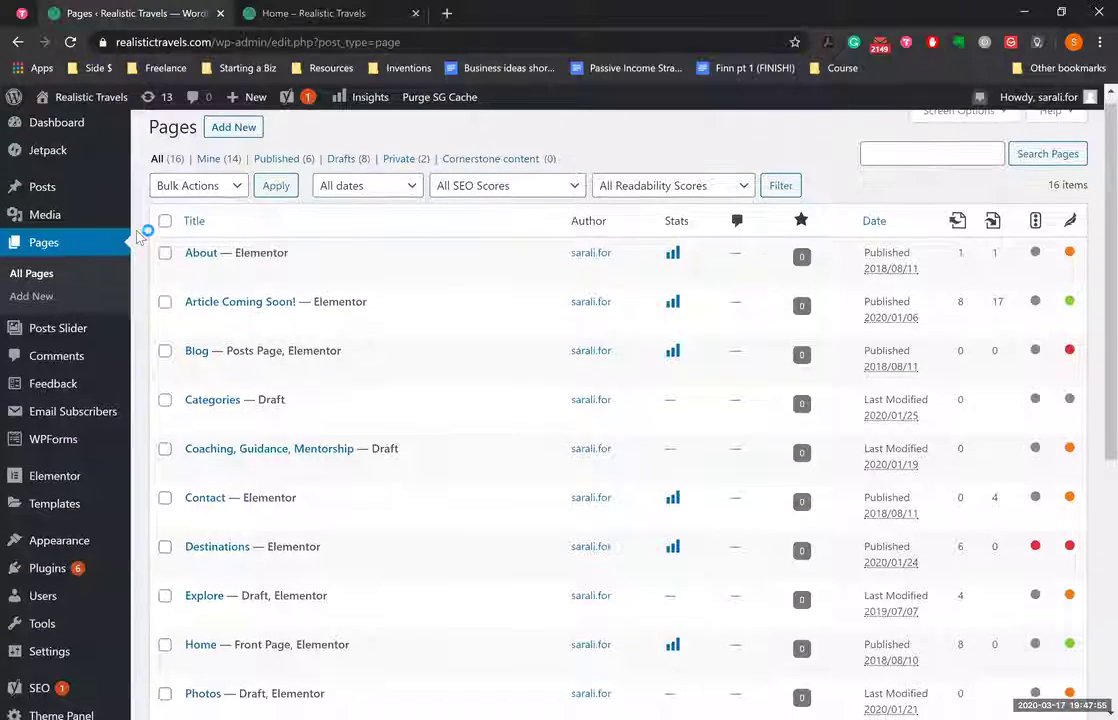
scroll(138, 237, "down", 1)
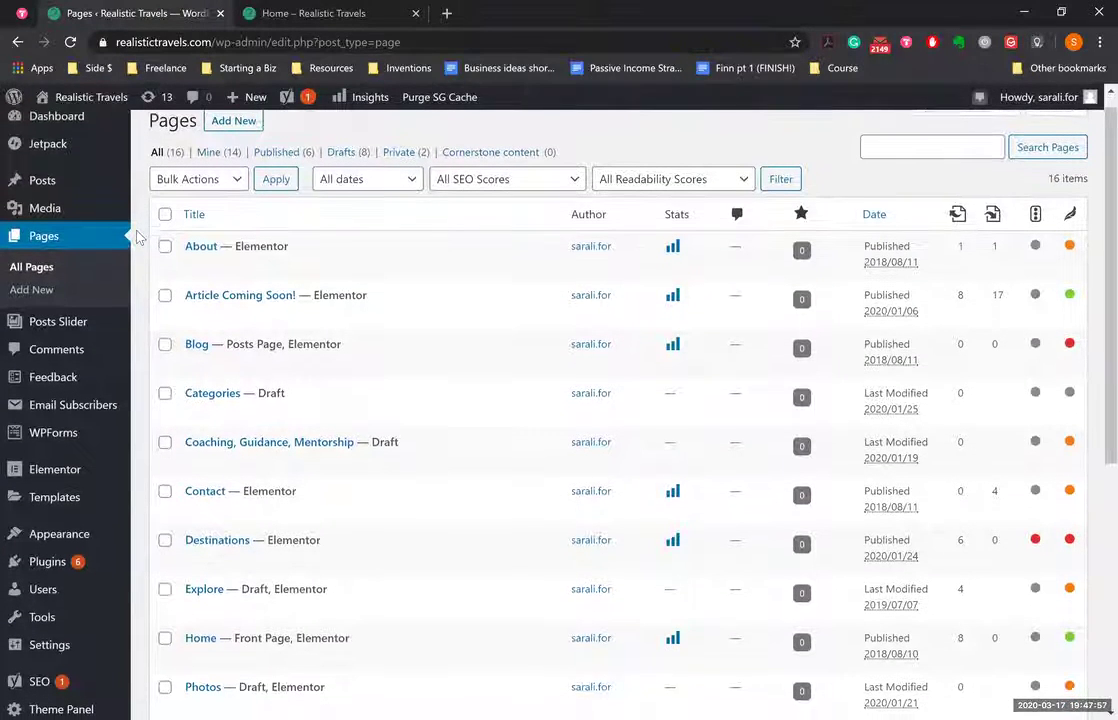
scroll(138, 237, "down", 1)
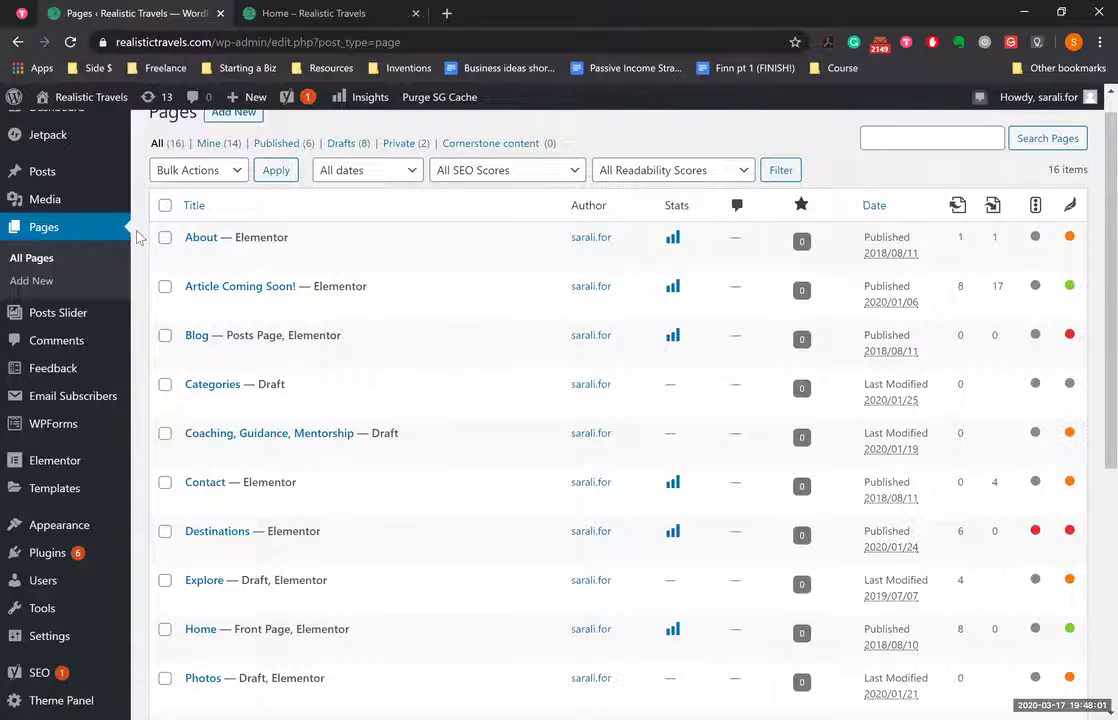
scroll(138, 237, "down", 3)
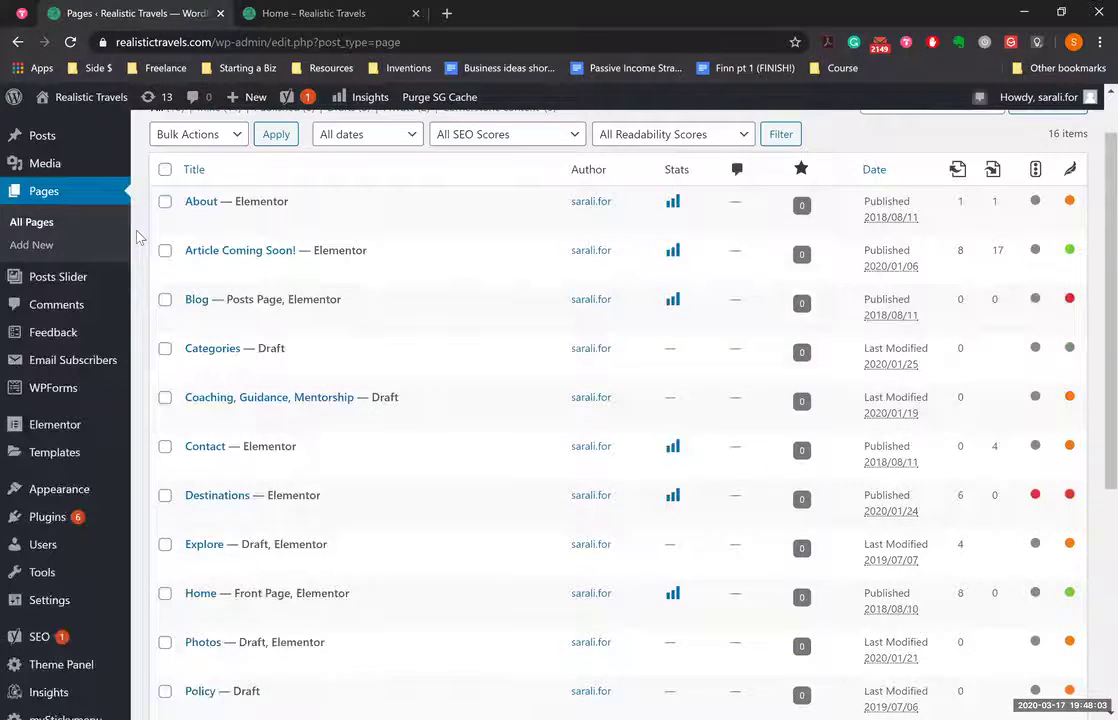
scroll(327, 449, "down", 1)
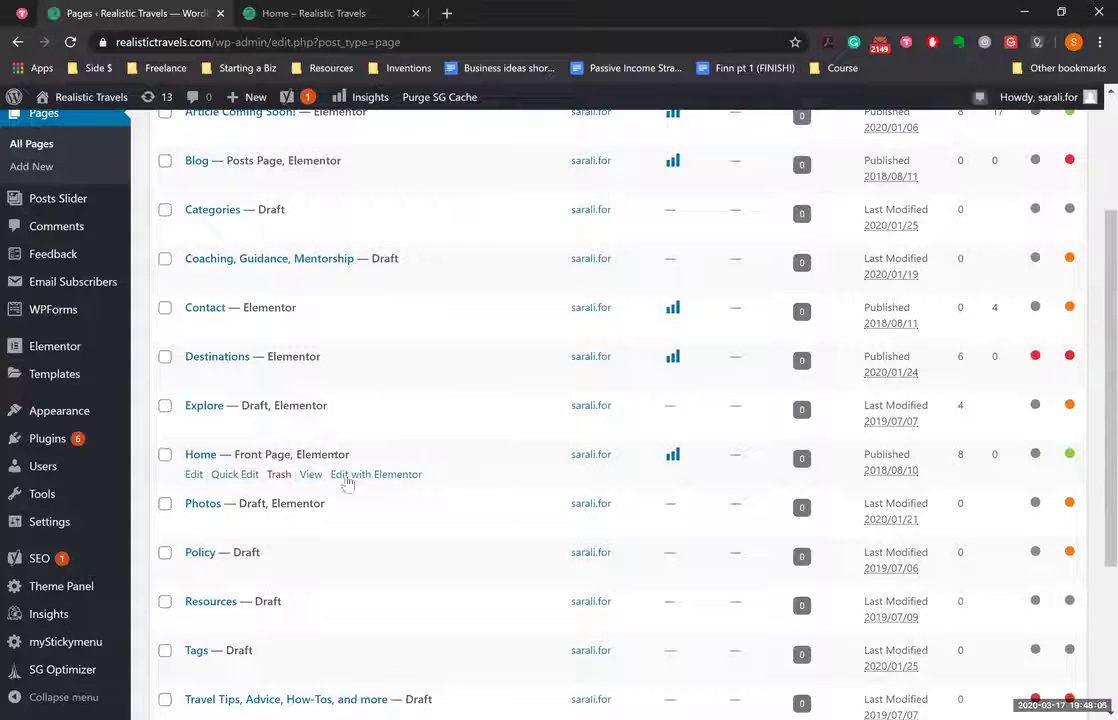
left_click(195, 475)
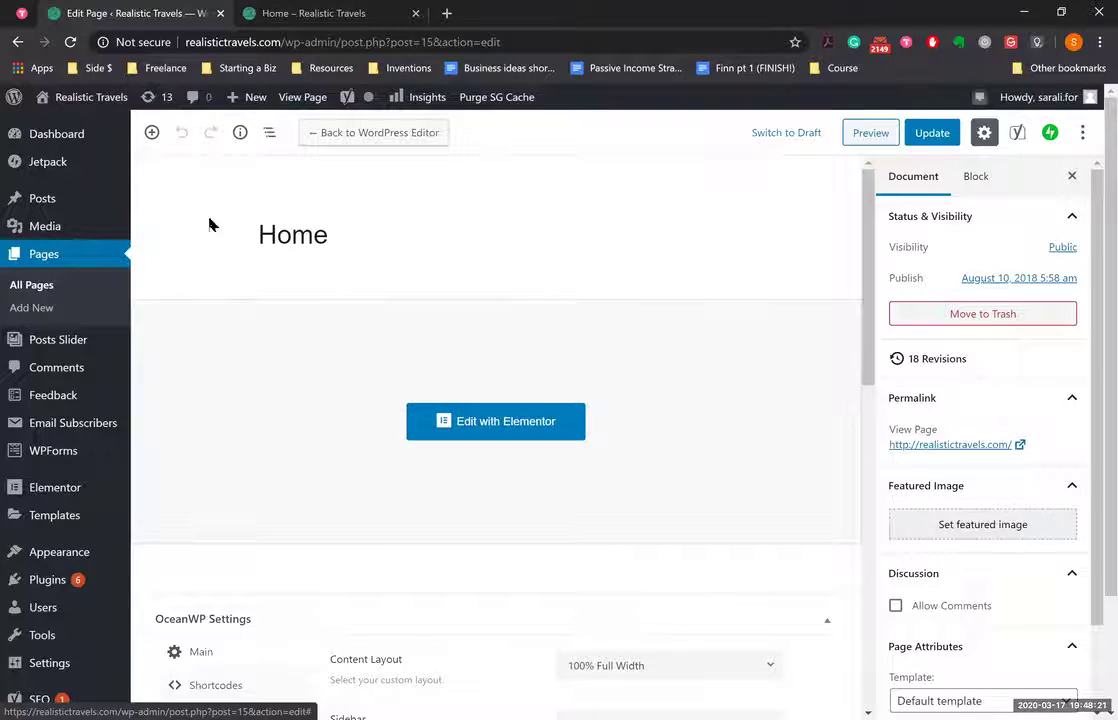
Step: Examine the Home page's OceanWP settings sections along with its document and block settings
scroll(200, 222, "down", 3)
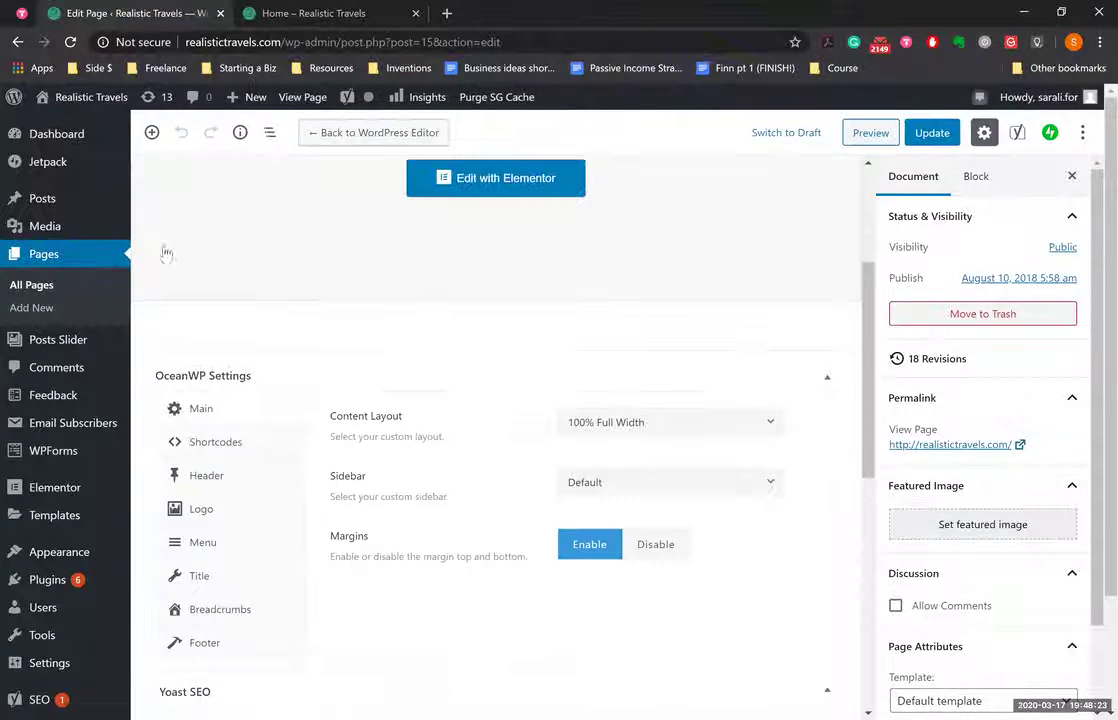
scroll(160, 270, "down", 3)
scroll(152, 298, "up", 2)
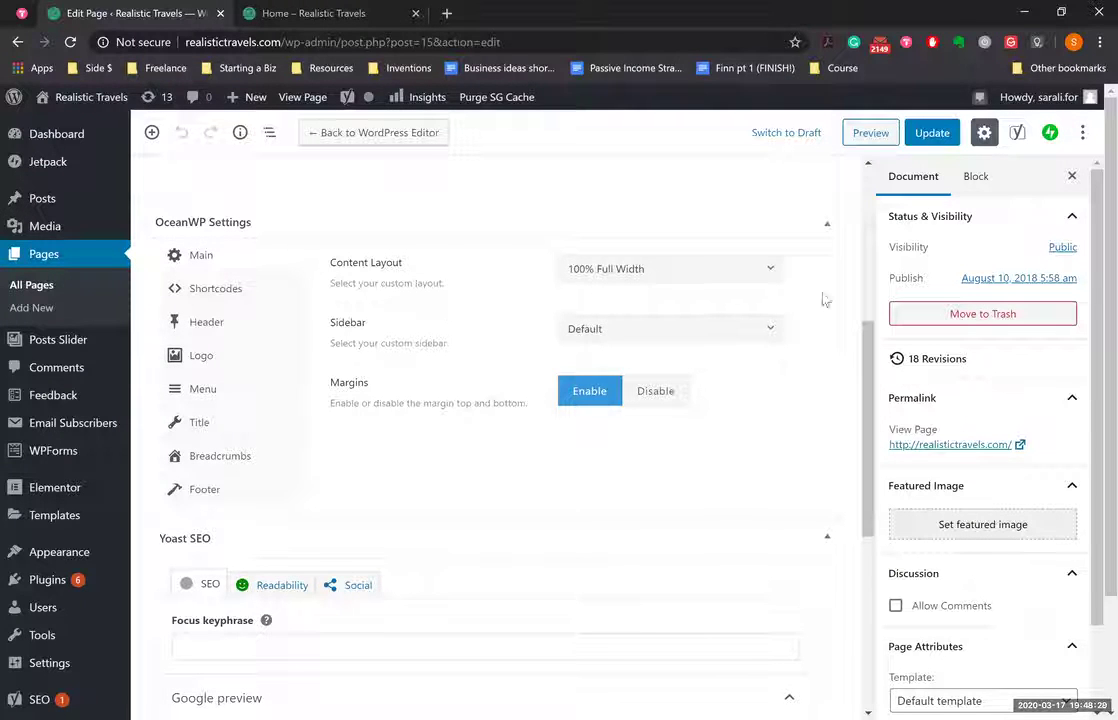
scroll(926, 380, "down", 1)
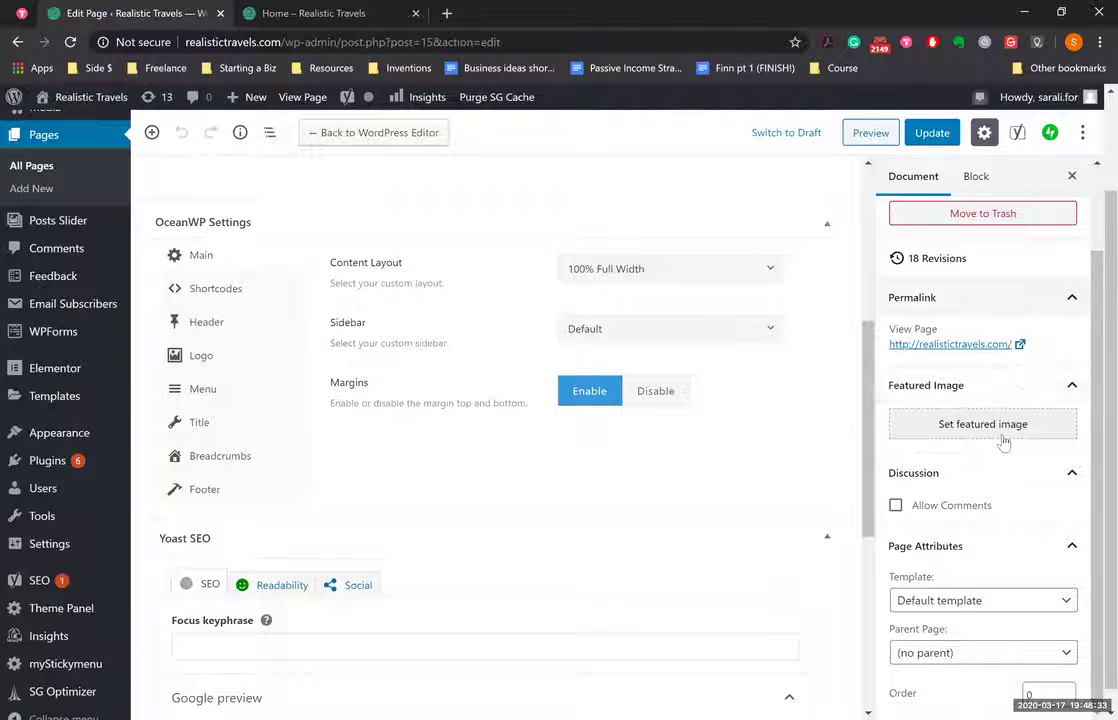
scroll(957, 557, "up", 1)
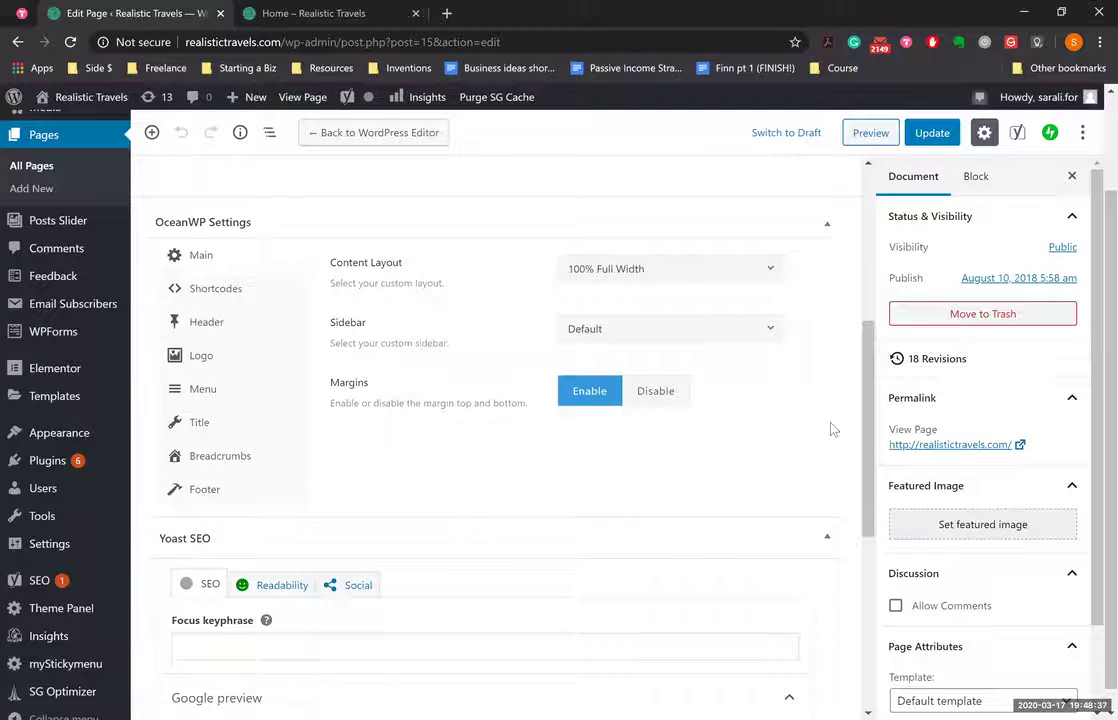
left_click(974, 186)
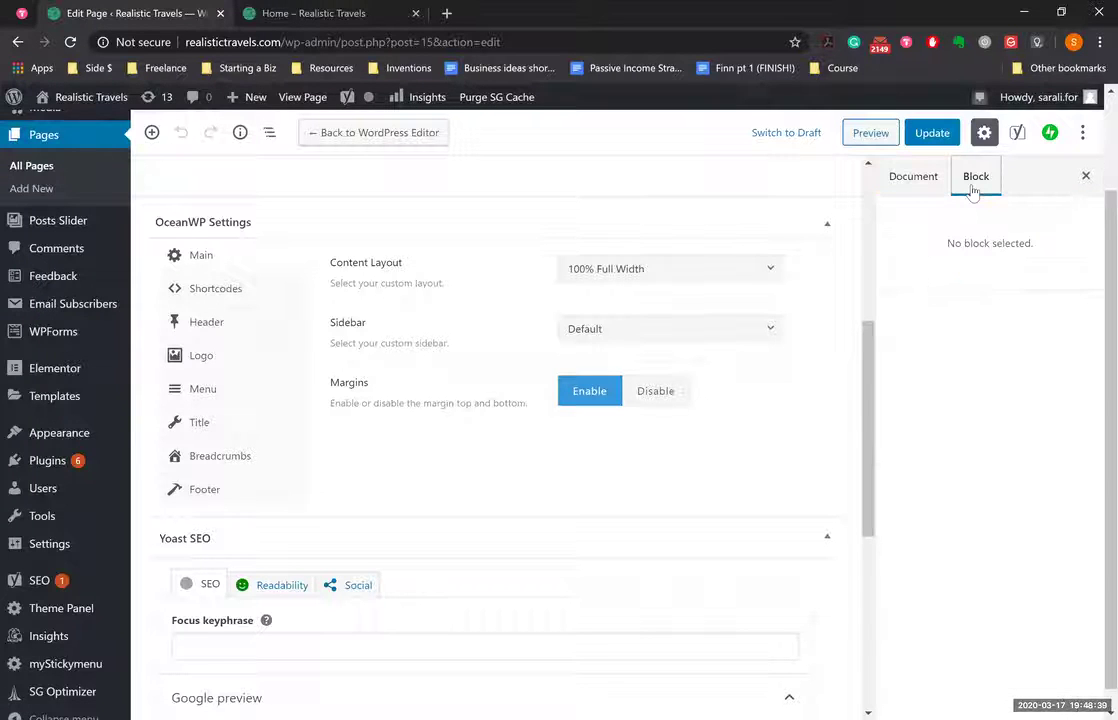
left_click(910, 190)
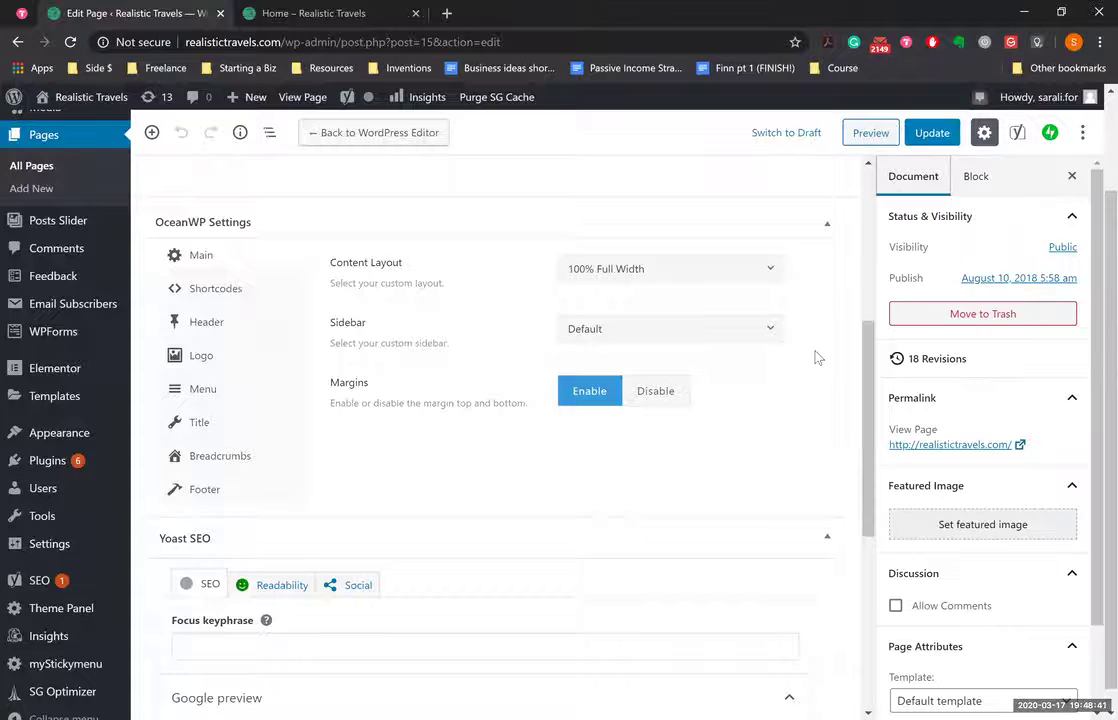
scroll(815, 356, "down", 1)
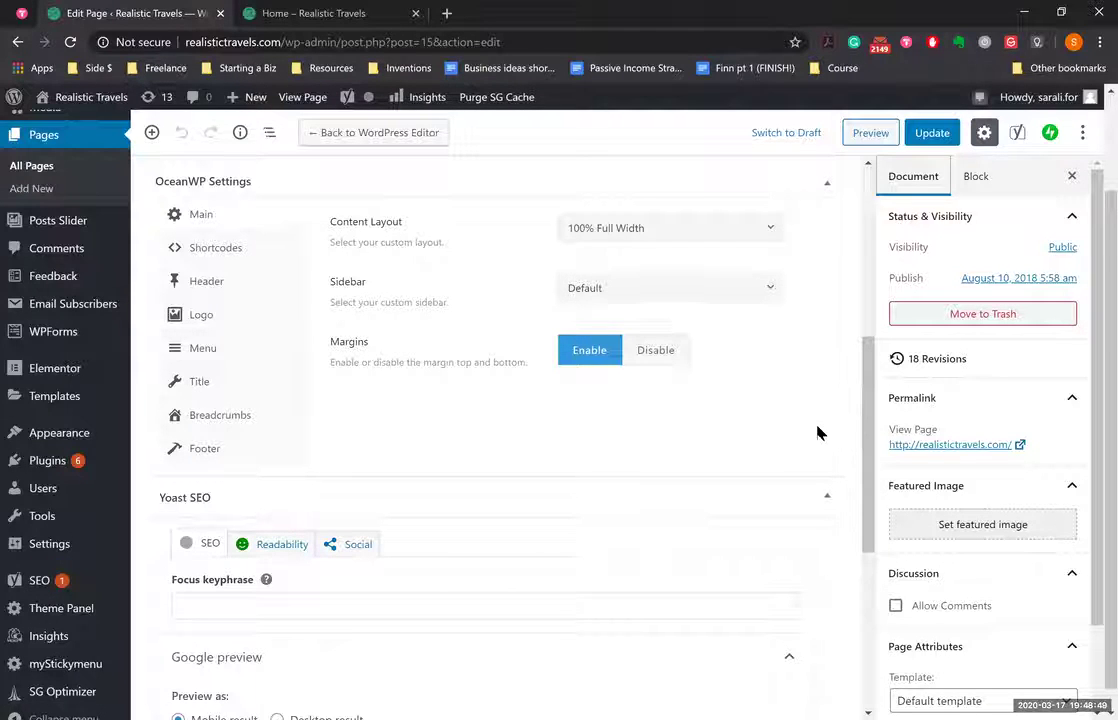
scroll(818, 432, "up", 1)
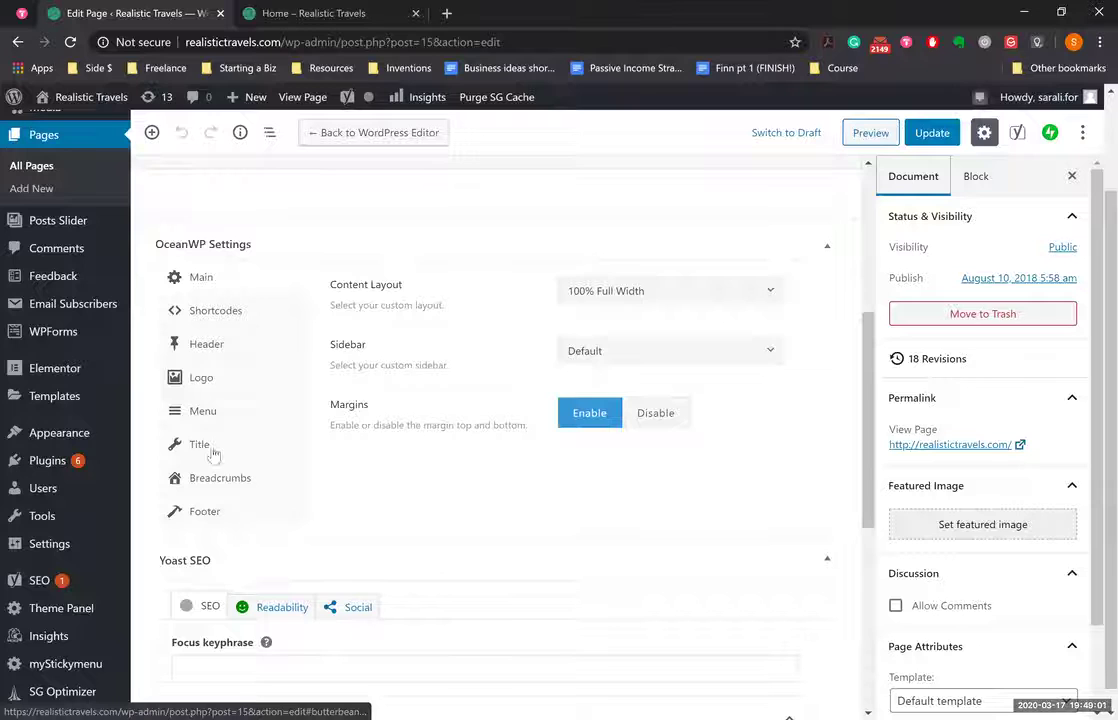
Step: Try Main Menu as the Home page's main navigation menu in the OceanWP settings, preview the page and close the preview
left_click(205, 414)
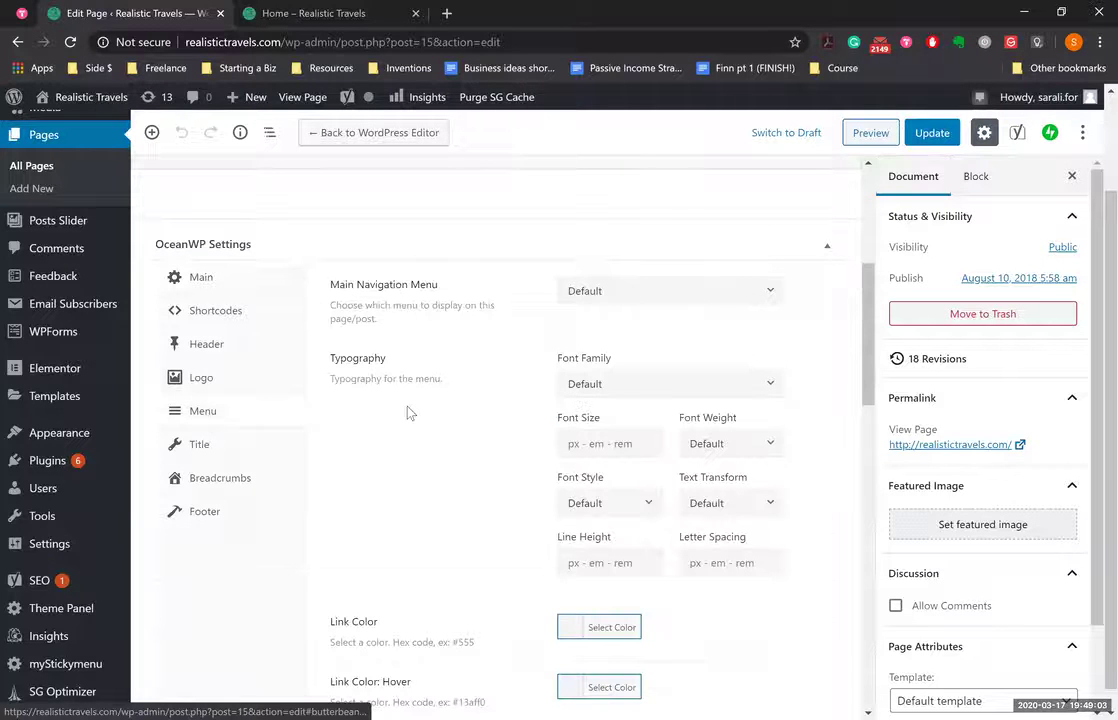
scroll(407, 413, "down", 1)
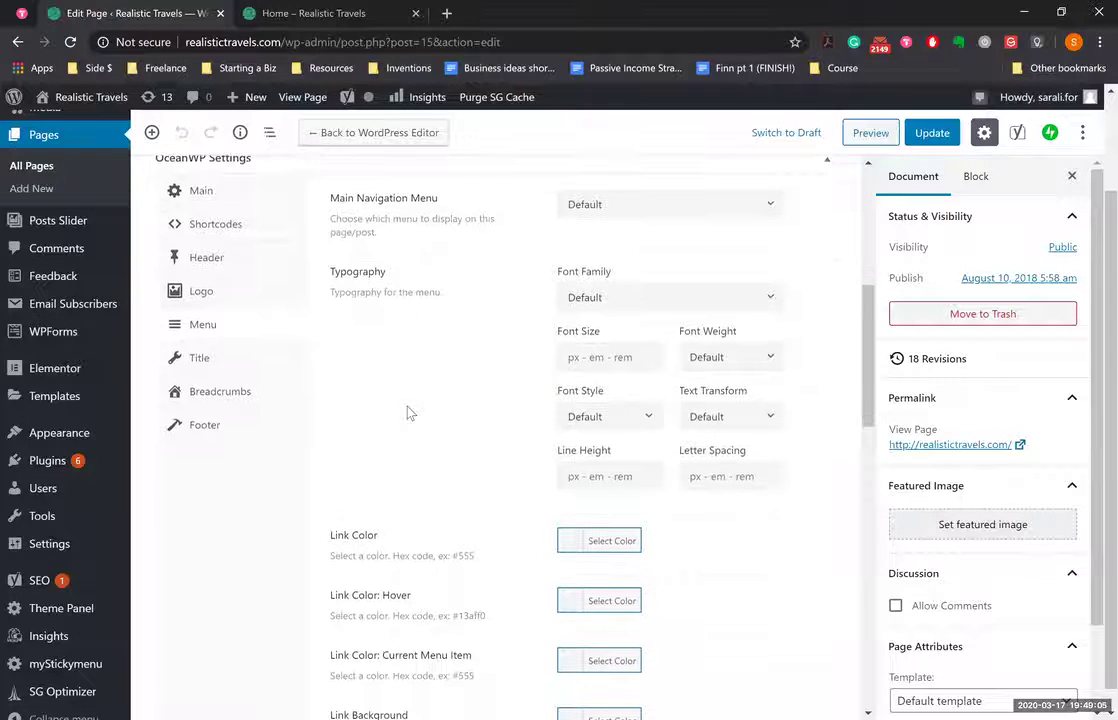
left_click(617, 206)
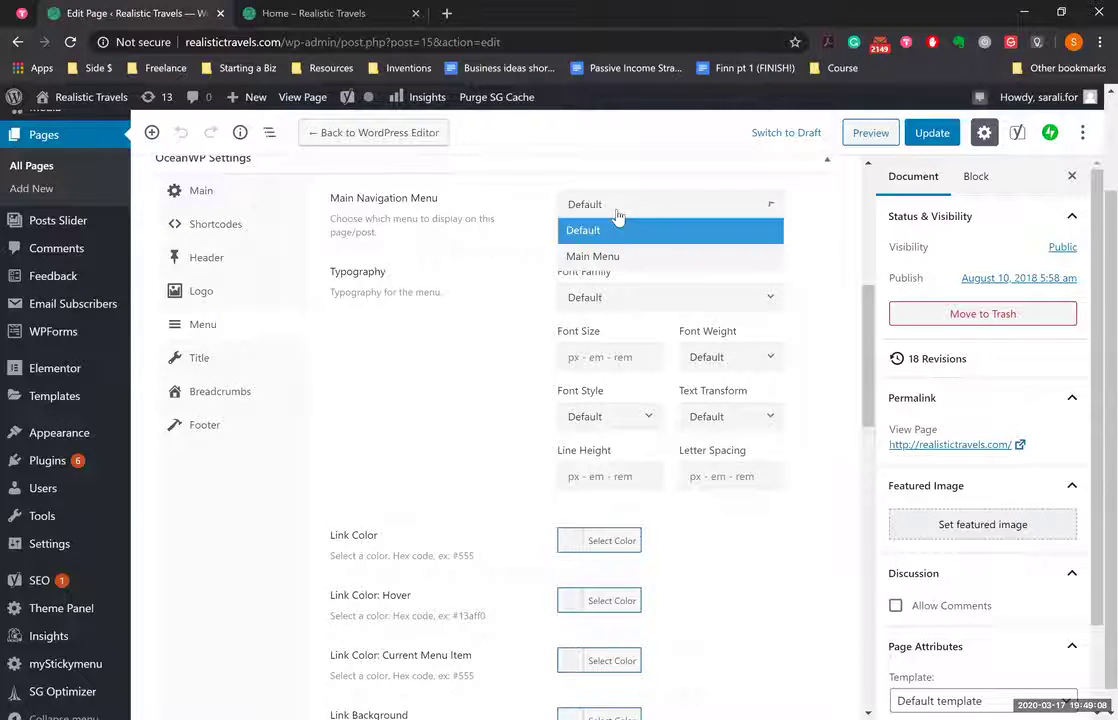
left_click(659, 258)
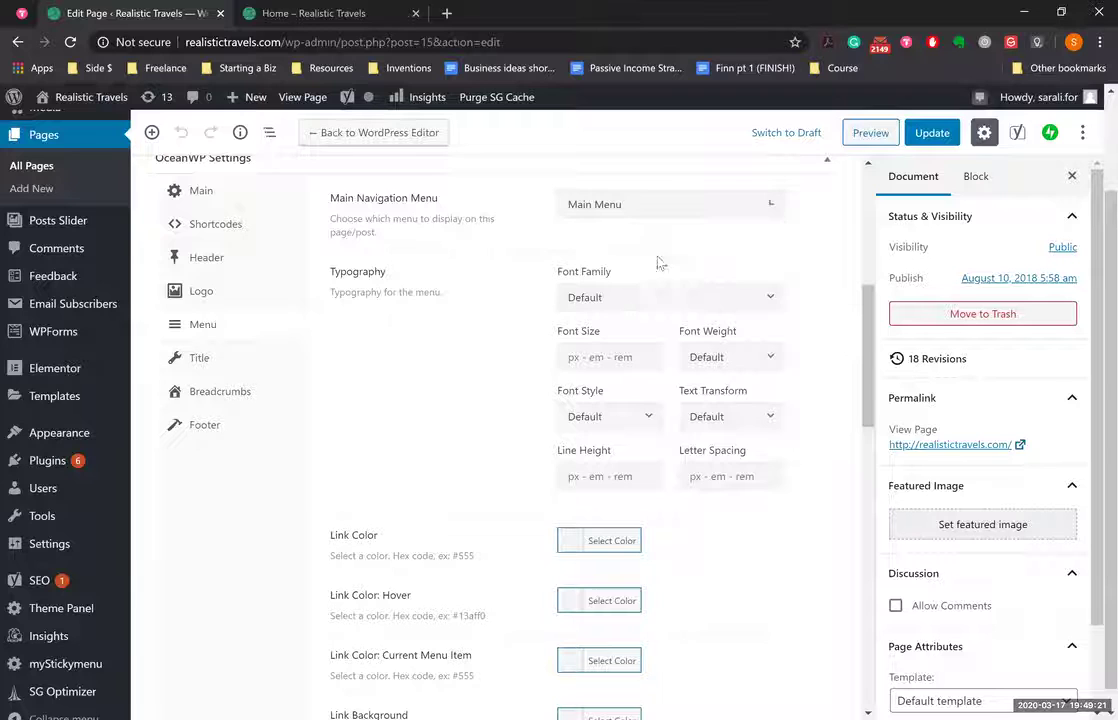
left_click(871, 134)
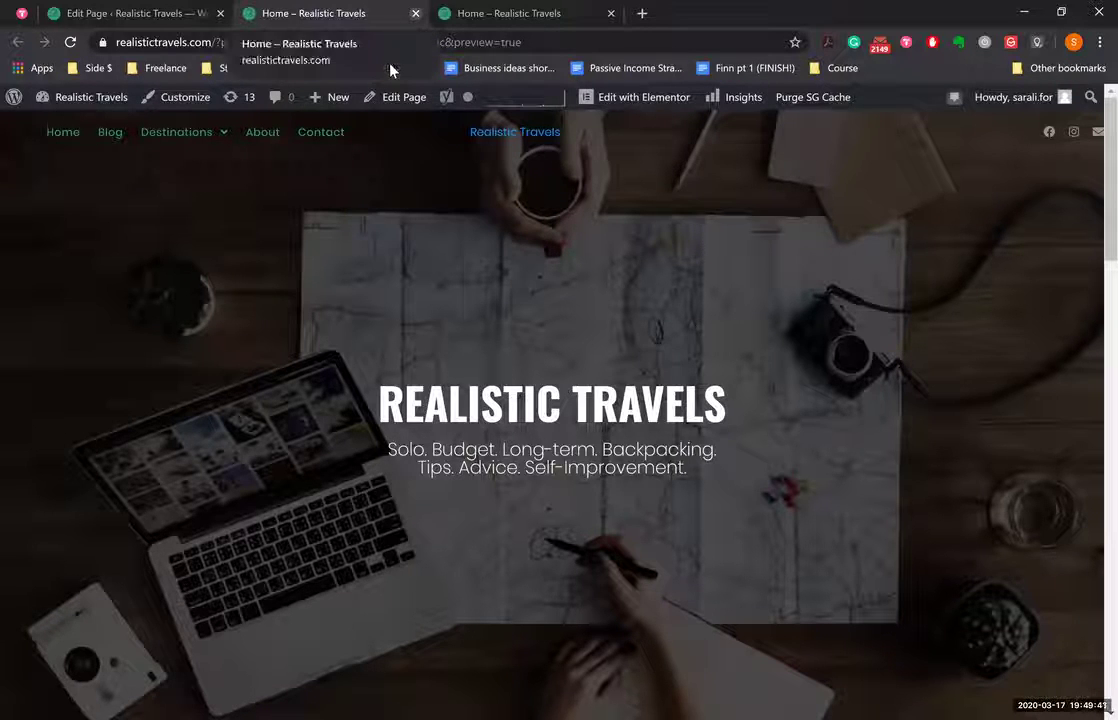
key("ctrl+w")
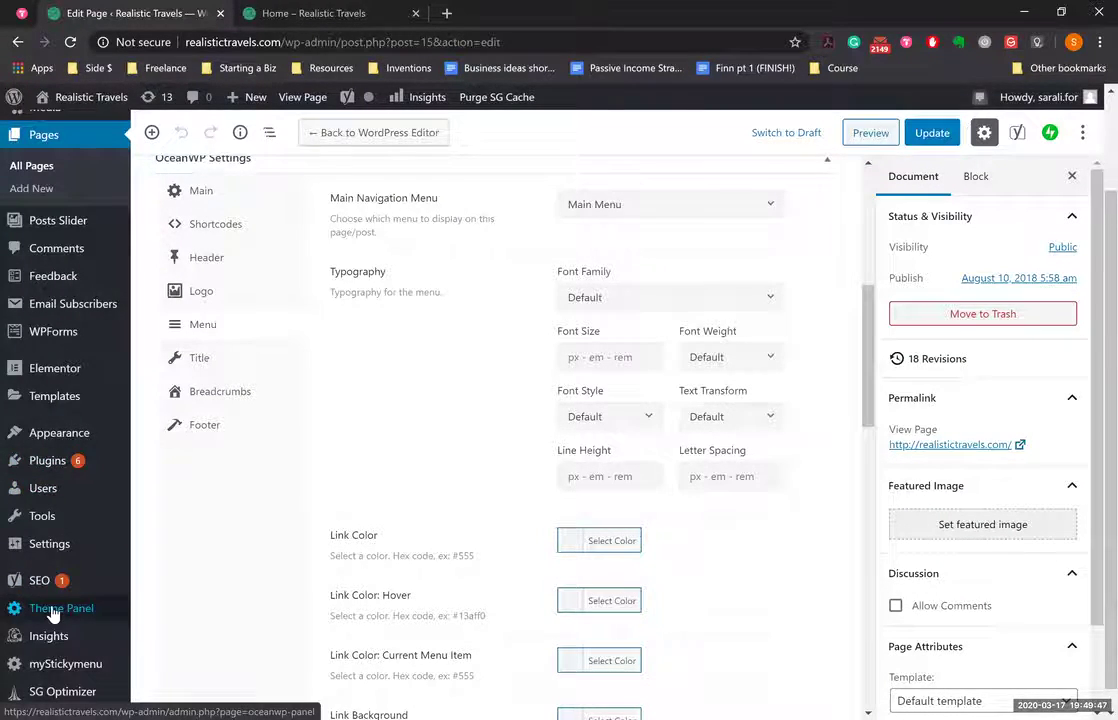
Step: Set the Home page's main navigation menu back to Default
scroll(52, 613, "down", 1)
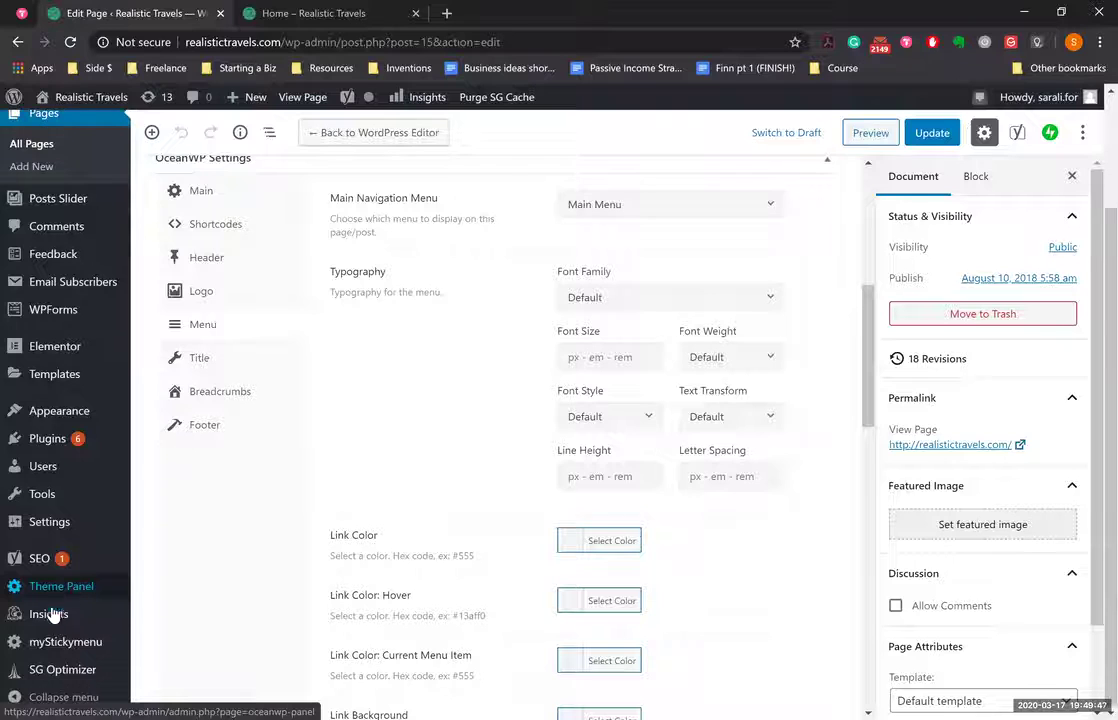
left_click(592, 207)
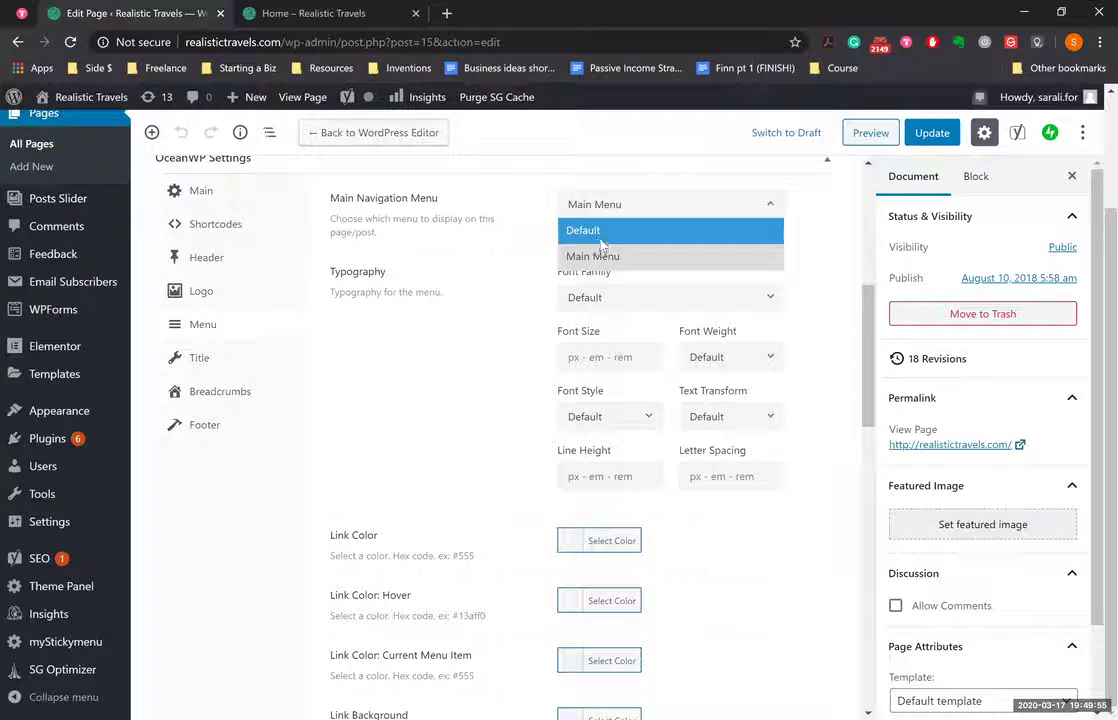
left_click(600, 236)
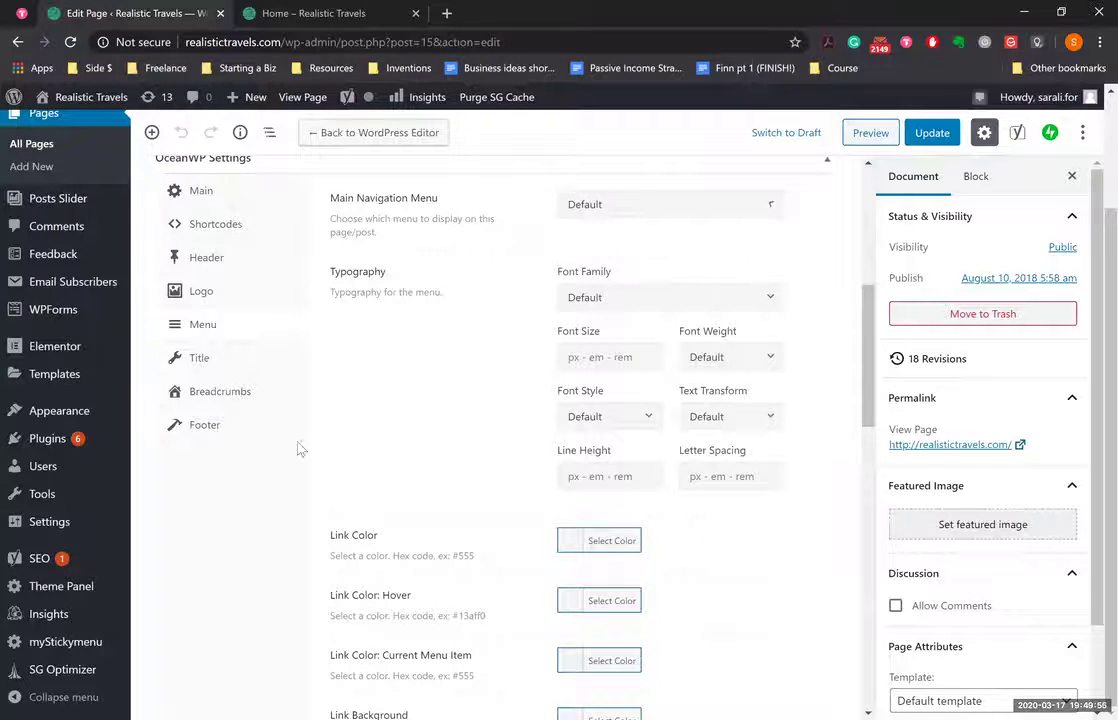
Step: Open the OceanWP Theme Panel, skipping the opt-in for update notifications and diagnostic tracking
left_click(60, 590)
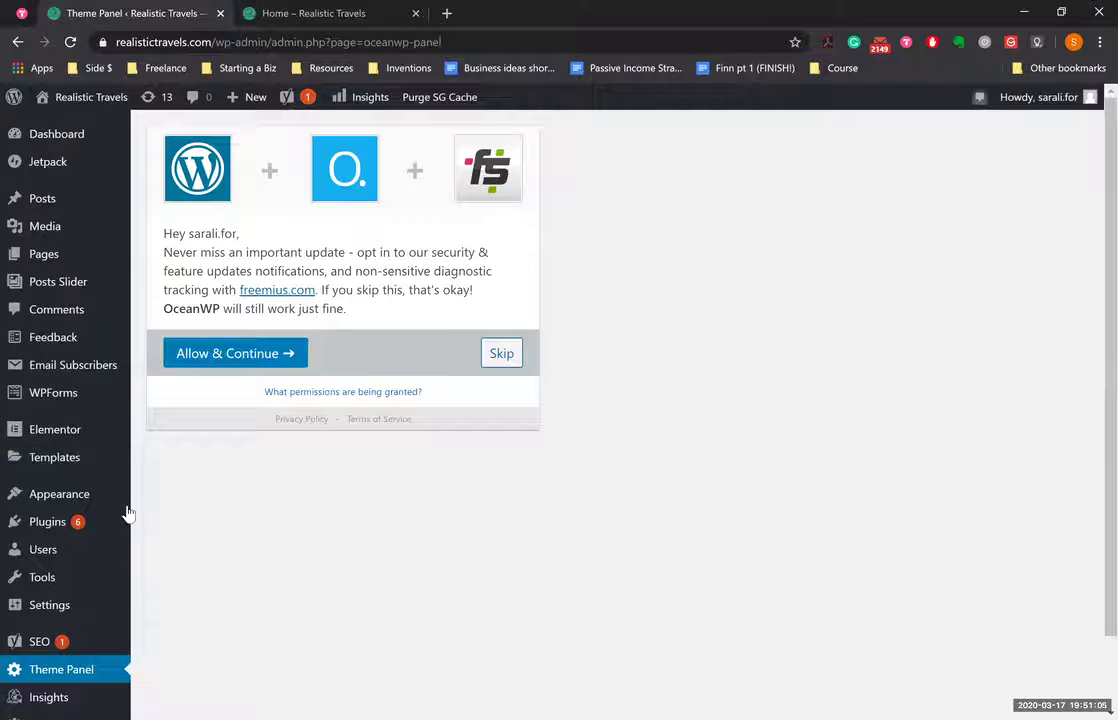
mouse_move(127, 512)
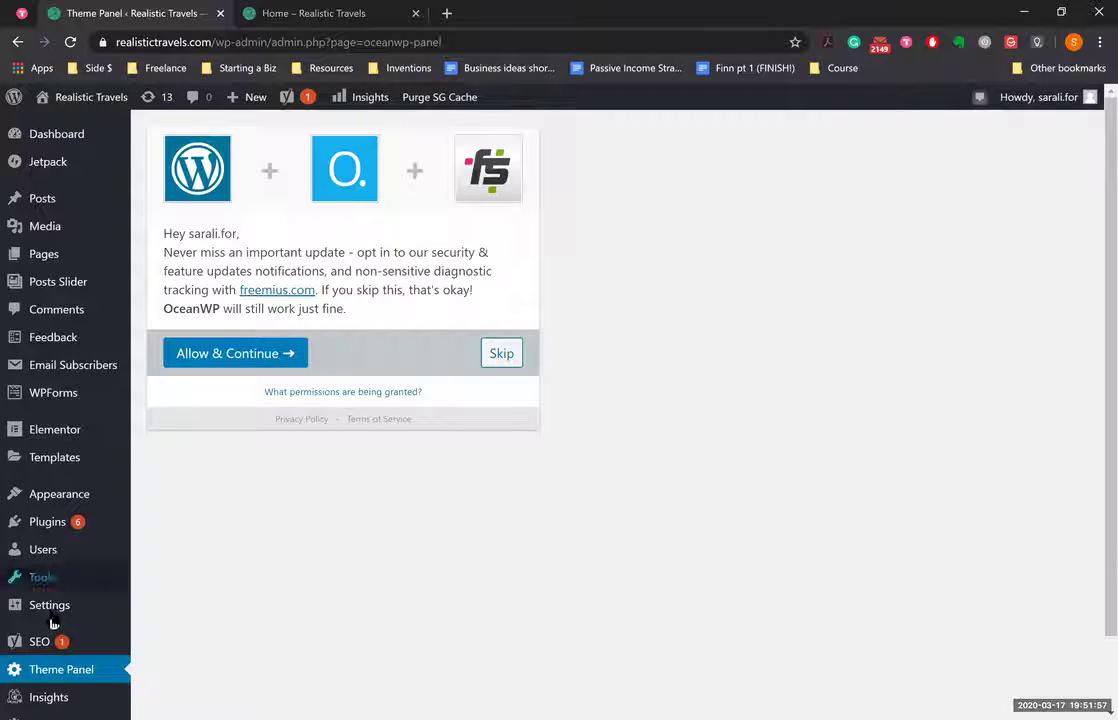
mouse_move(55, 615)
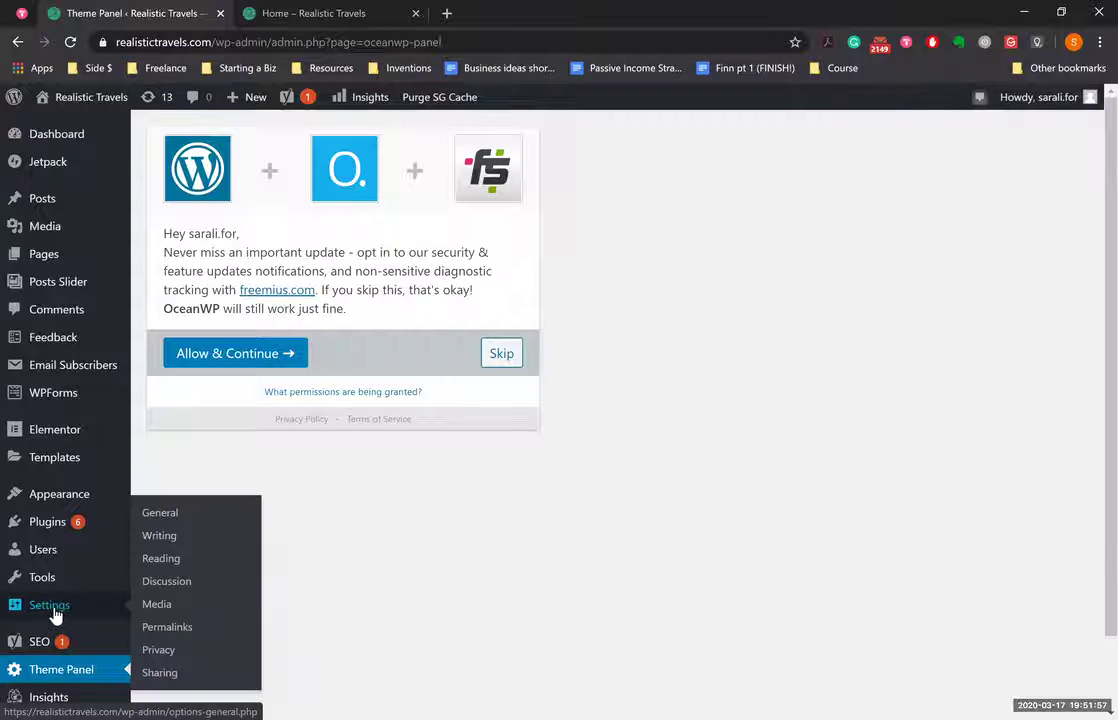
left_click(106, 612)
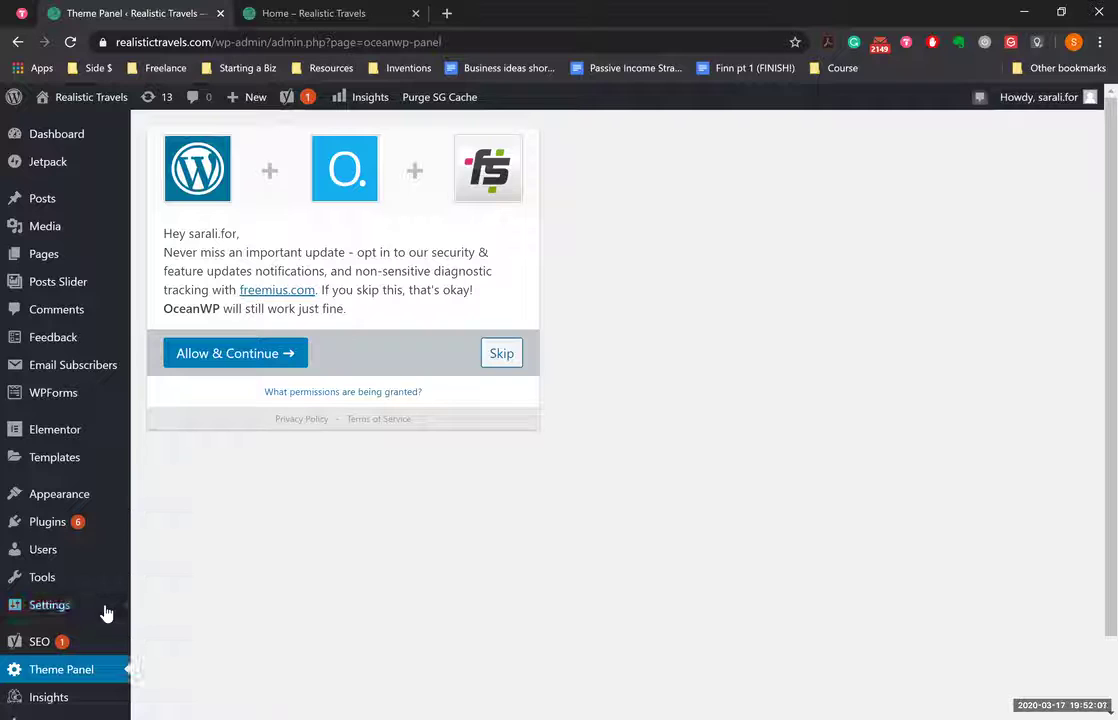
mouse_move(75, 607)
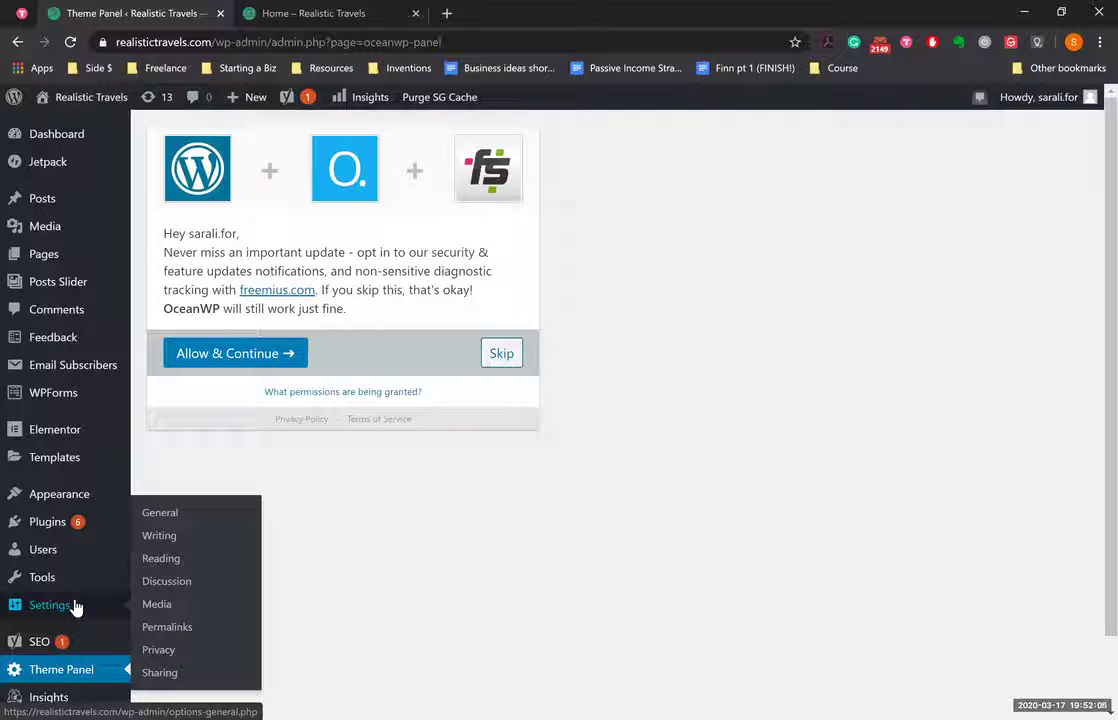
left_click(501, 355)
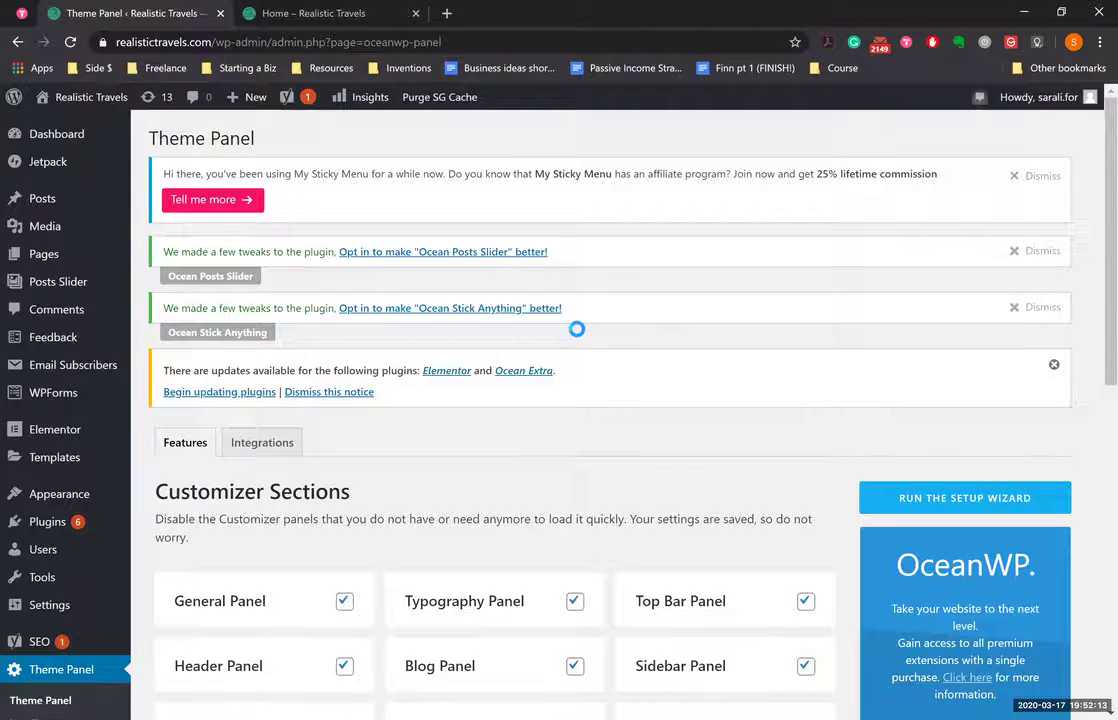
Step: Open the Test template from the theme's My Library and examine its content and settings
scroll(576, 328, "down", 2)
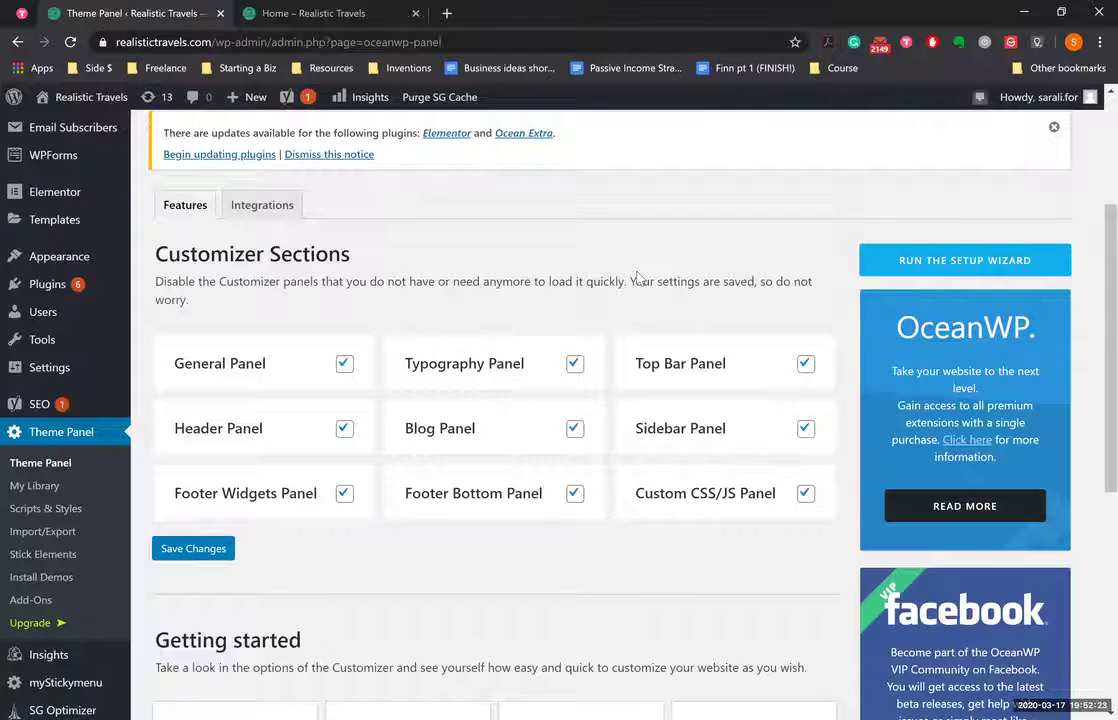
left_click(55, 486)
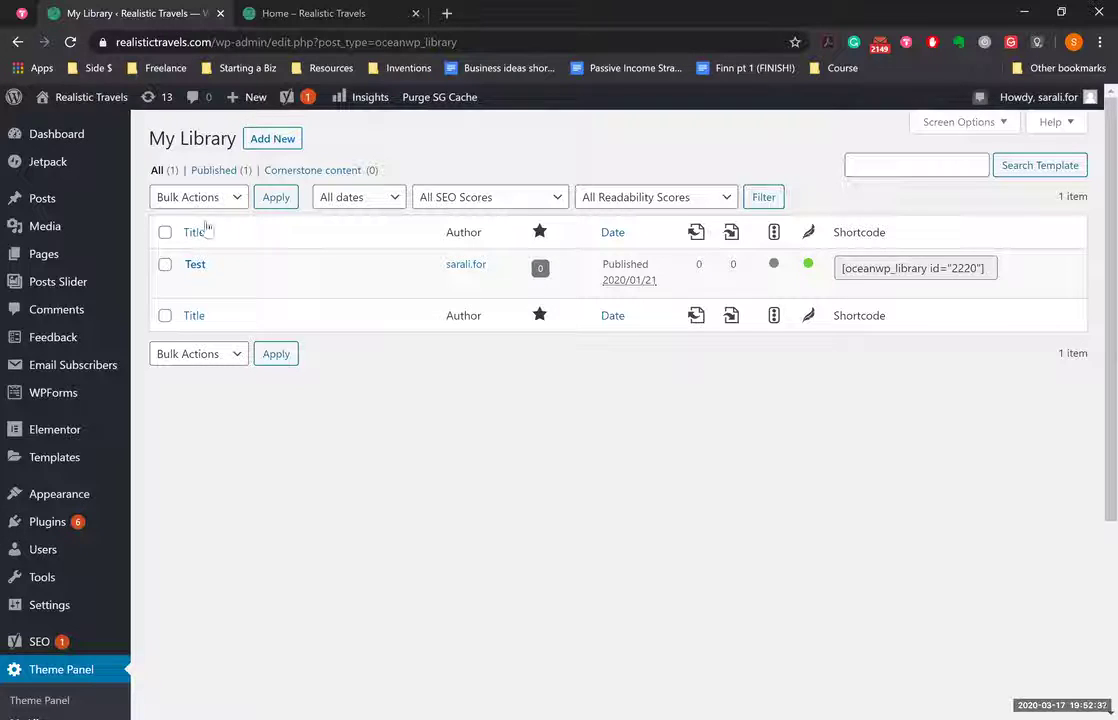
left_click(197, 266)
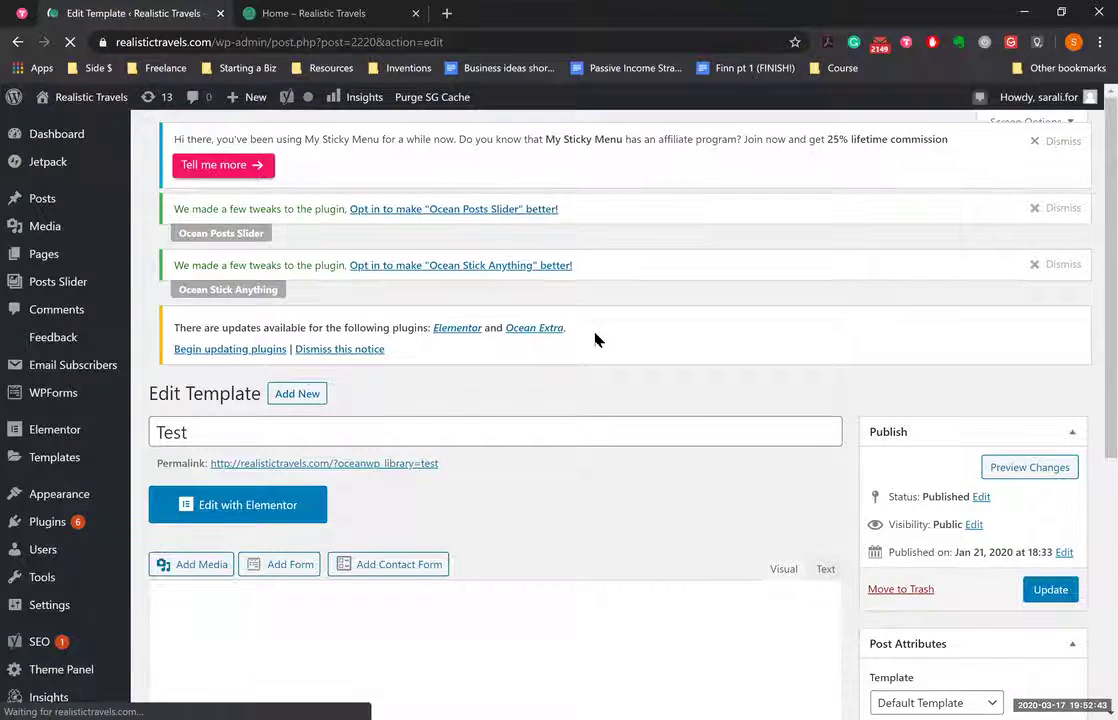
scroll(595, 340, "down", 2)
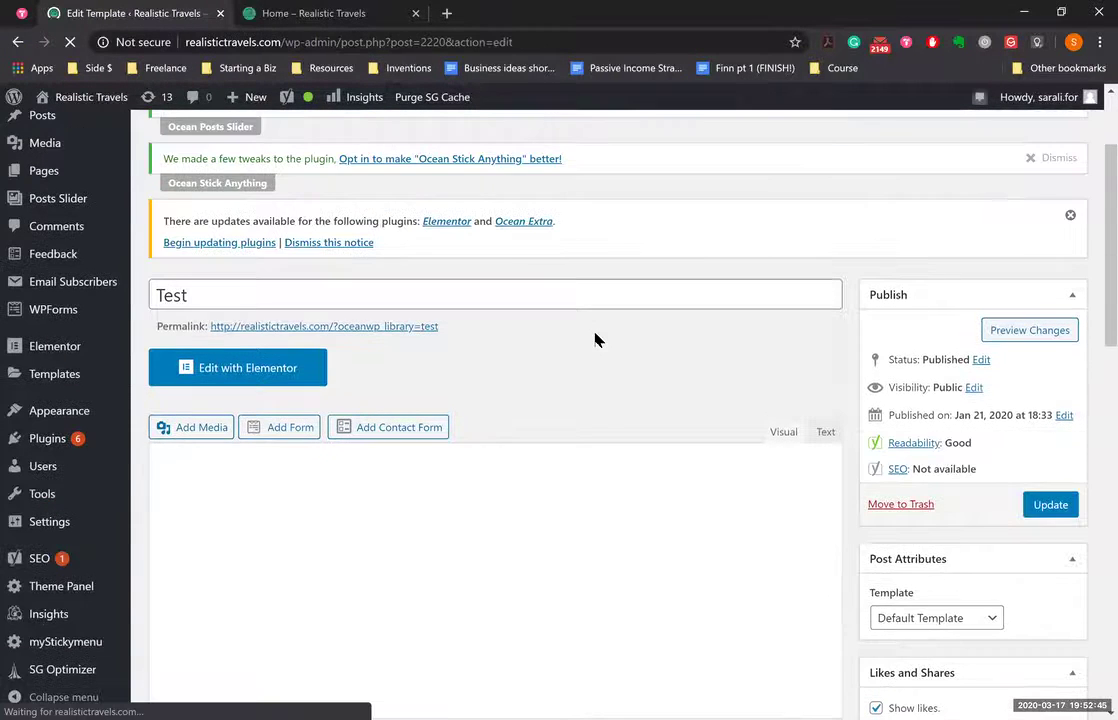
scroll(595, 340, "down", 1)
scroll(595, 340, "down", 1)
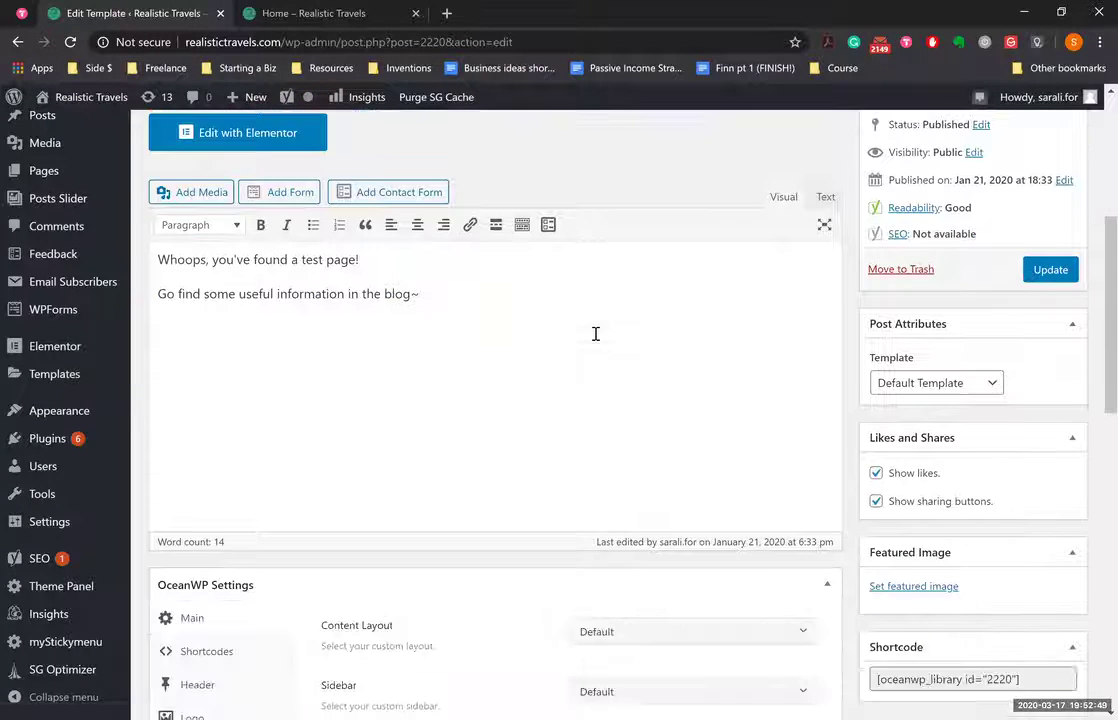
scroll(595, 340, "up", 3)
scroll(595, 340, "up", 1)
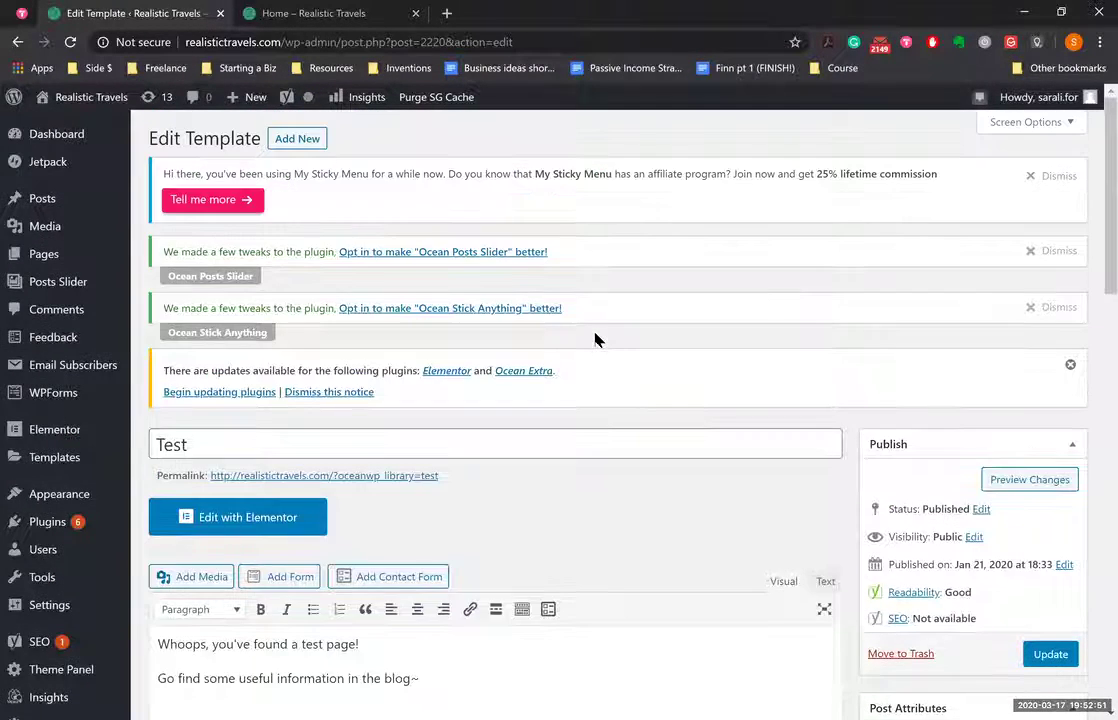
Step: Compare the Test template's content with the header on the live Home page
scroll(595, 340, "down", 2)
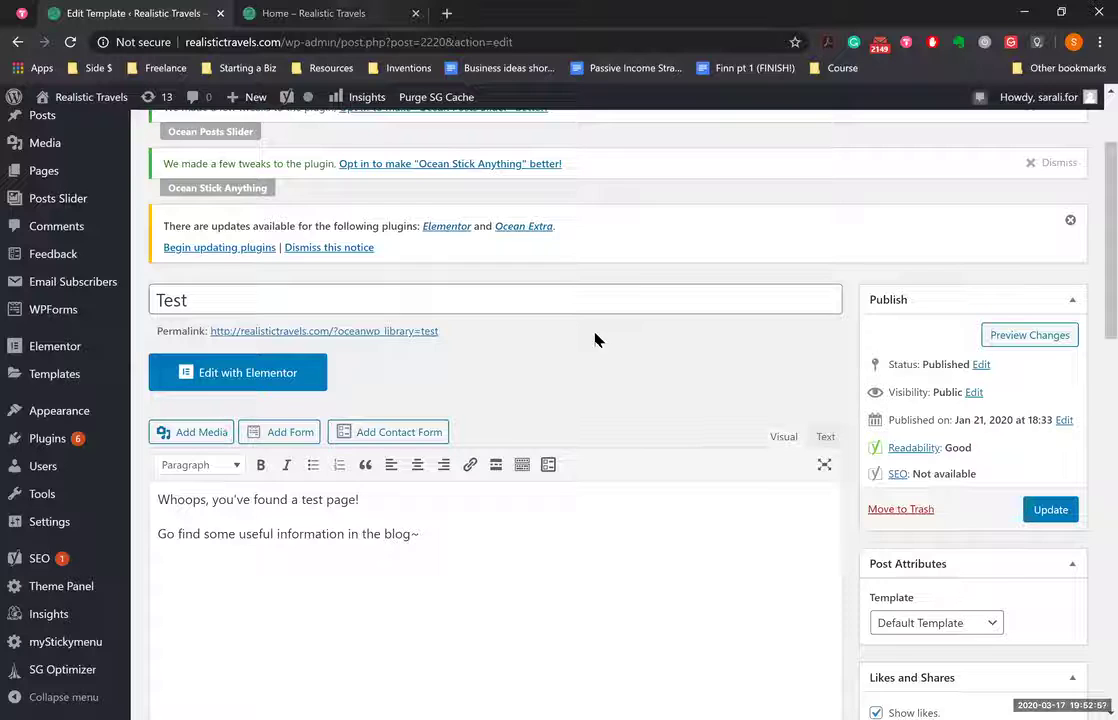
key("ctrl+Tab")
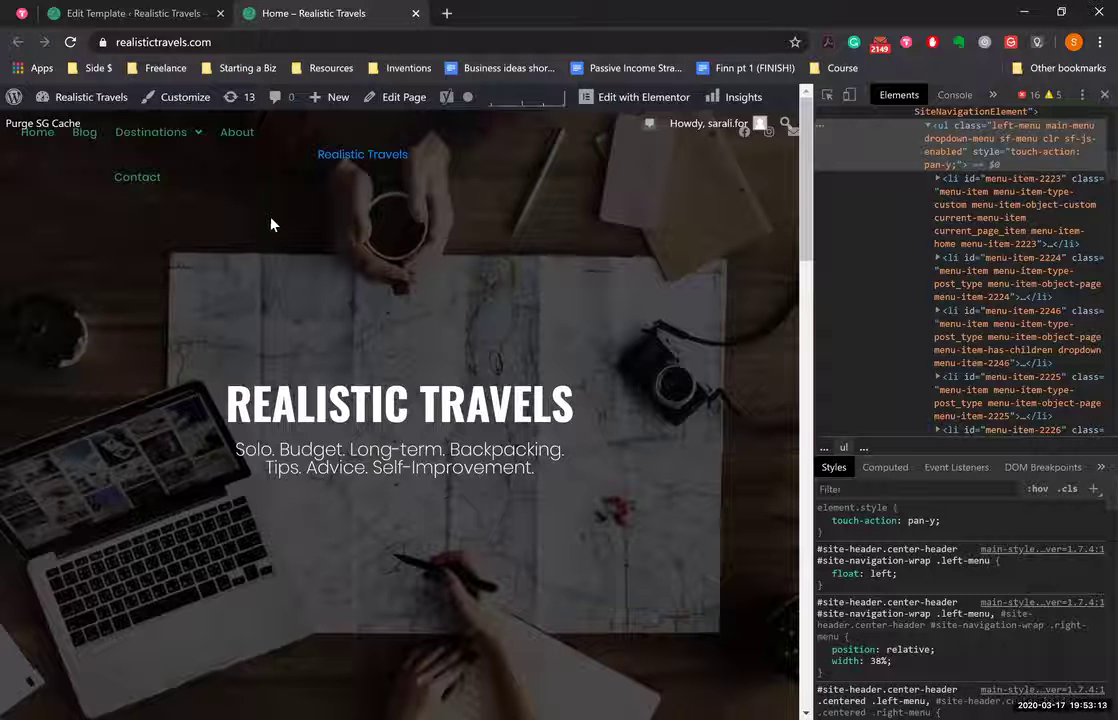
left_click(149, 20)
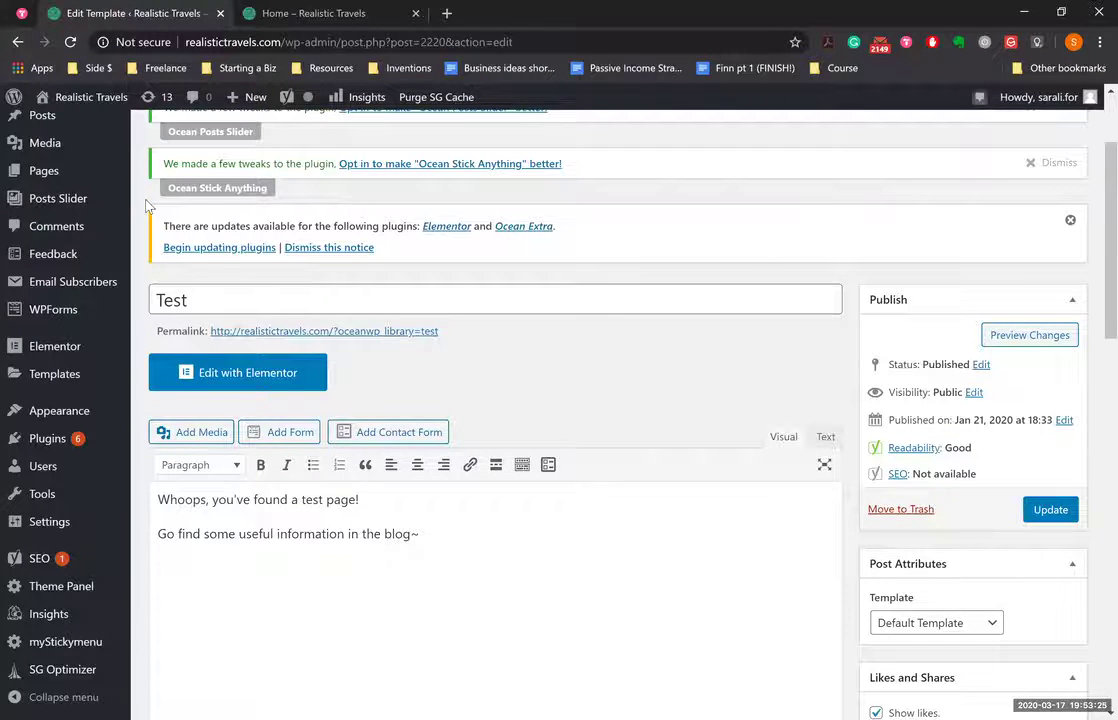
scroll(146, 206, "up", 3)
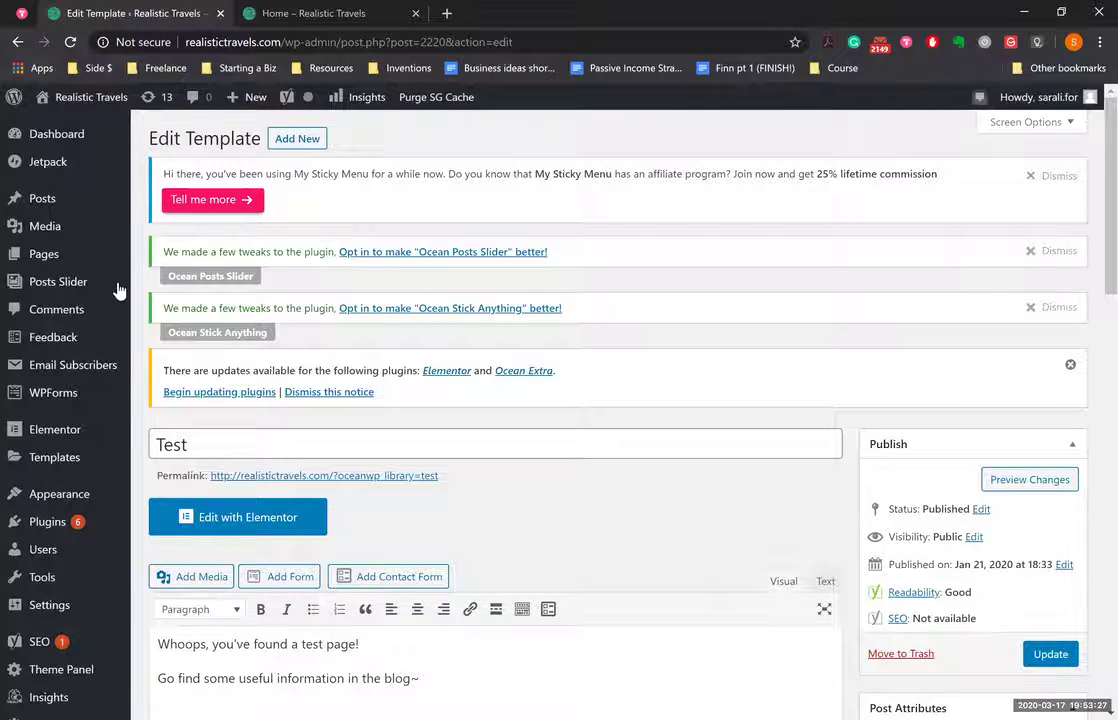
mouse_move(118, 290)
scroll(118, 290, "down", 1)
scroll(87, 594, "down", 3)
mouse_move(87, 594)
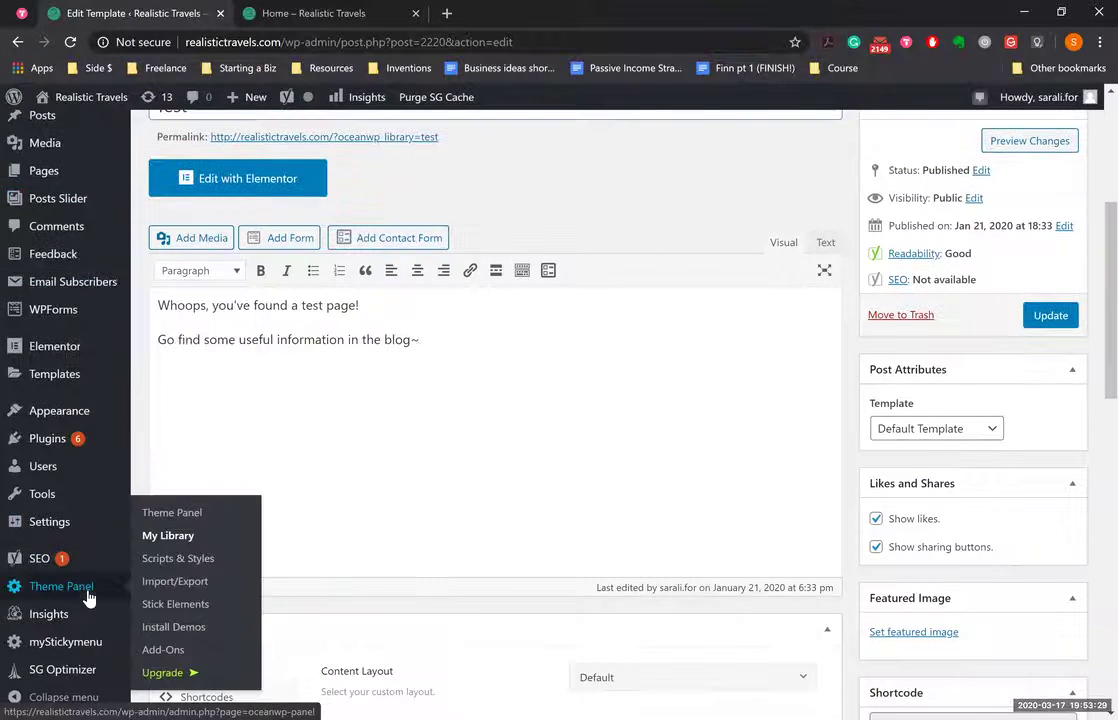
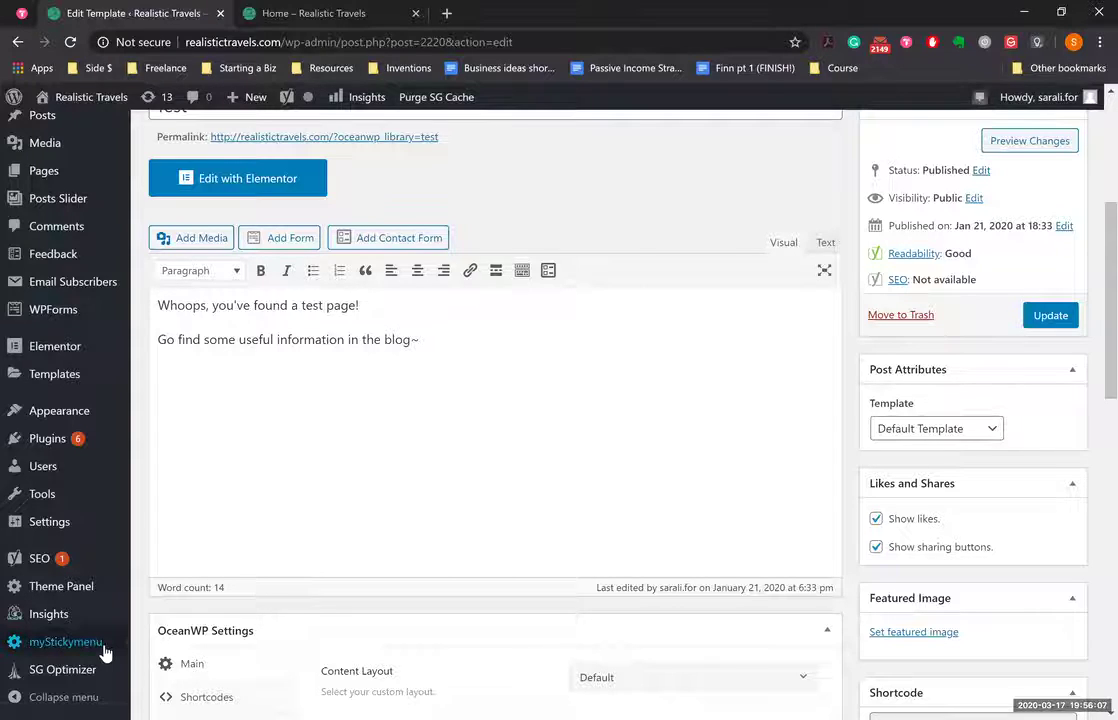
mouse_move(104, 651)
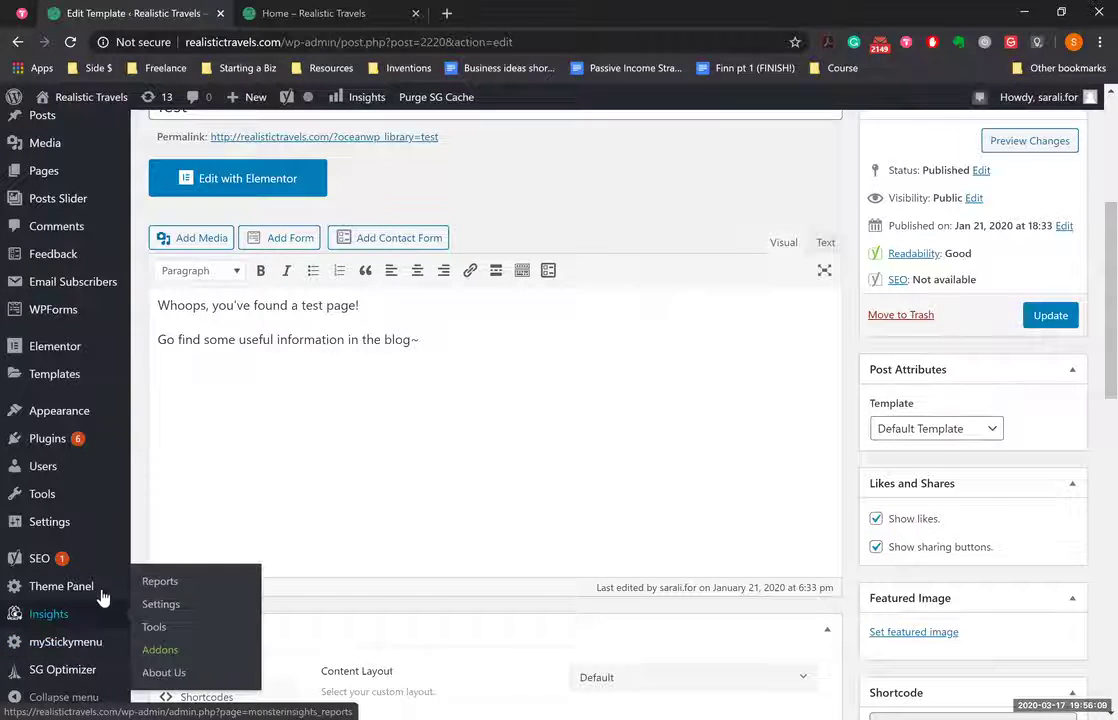
mouse_move(101, 592)
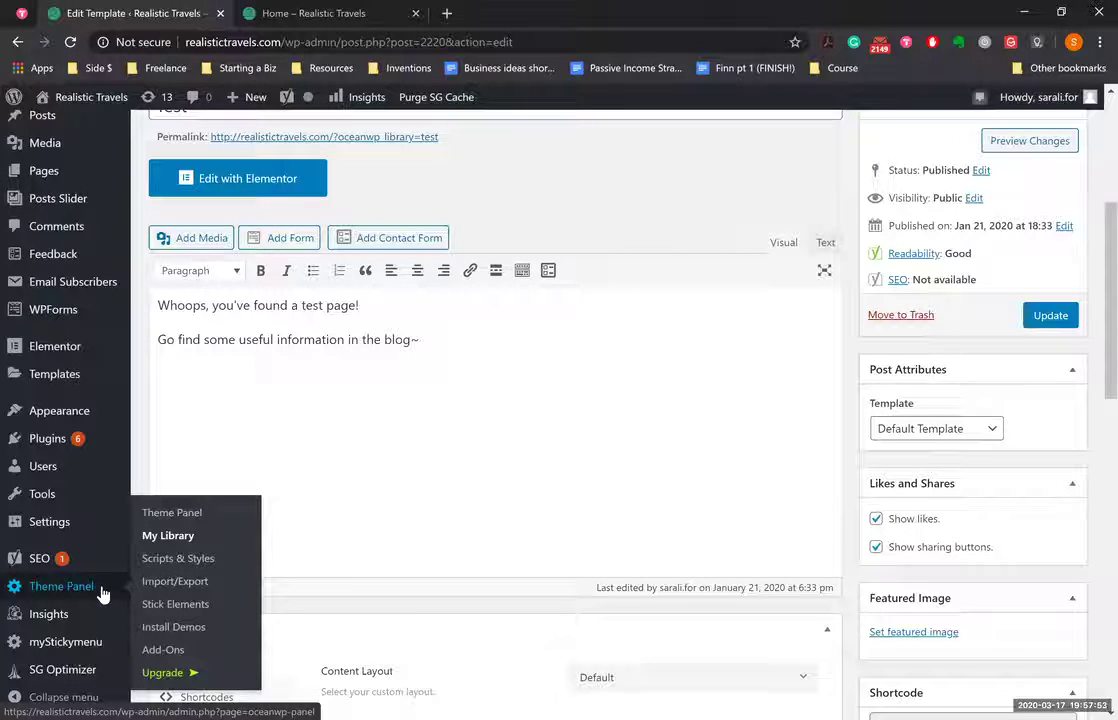
scroll(101, 593, "down", 1)
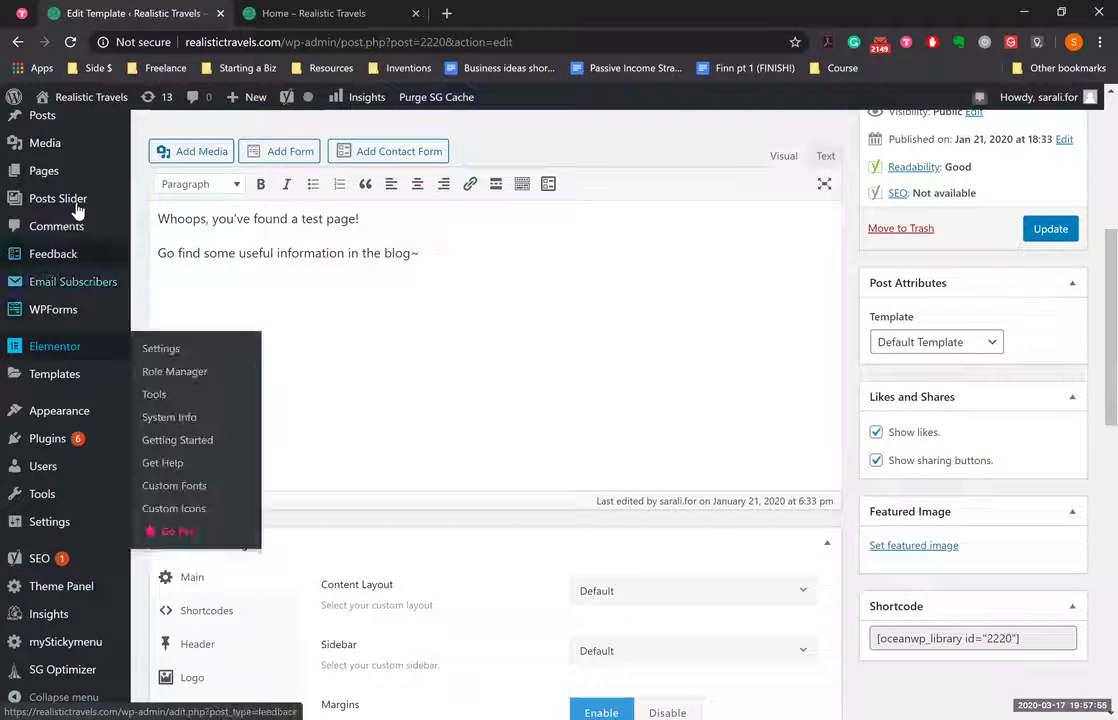
scroll(67, 335, "up", 2)
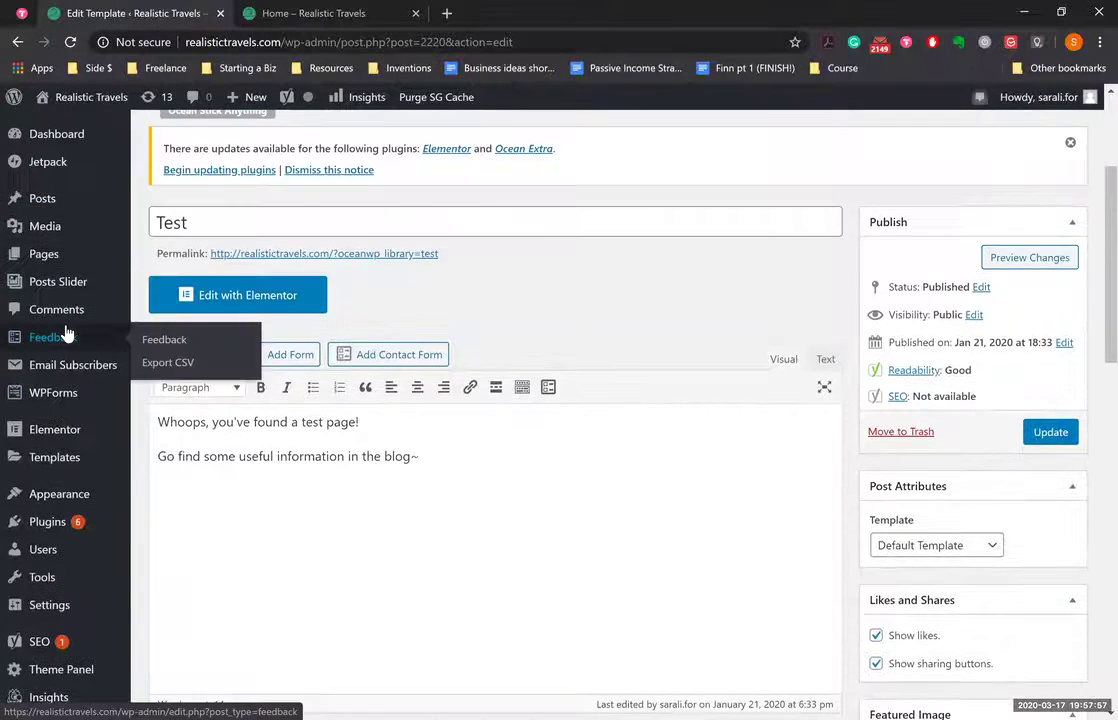
scroll(67, 335, "up", 1)
scroll(75, 446, "down", 2)
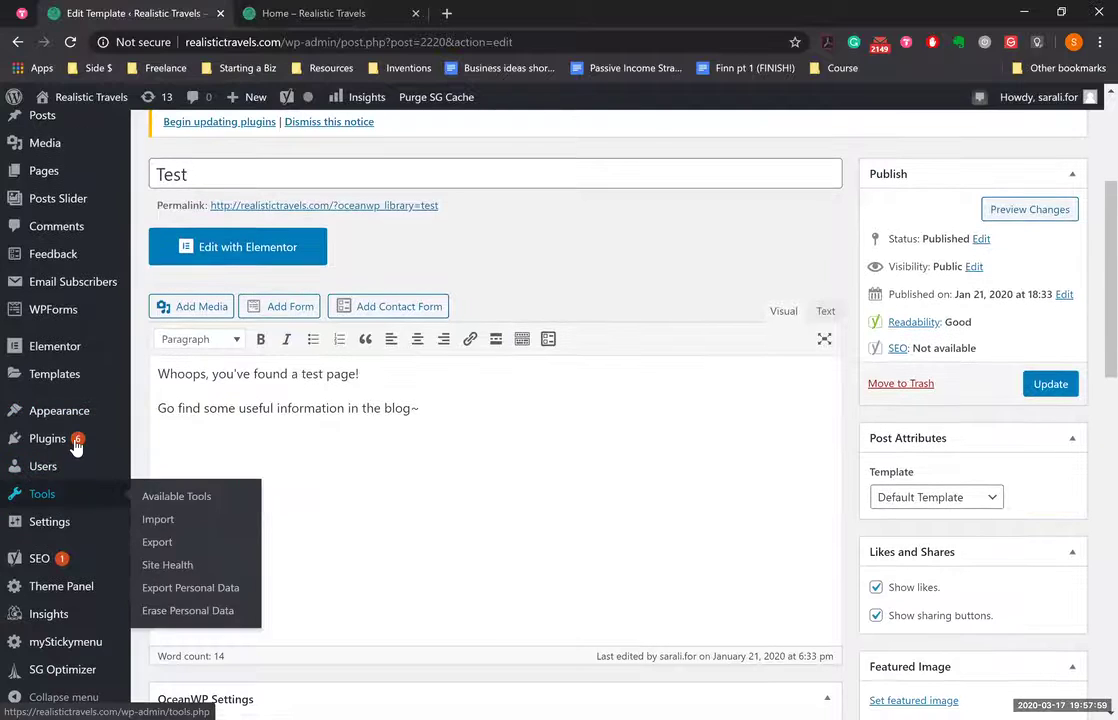
Step: Open the installed plugins list, review Elementor's general settings and return to the list
left_click(76, 446)
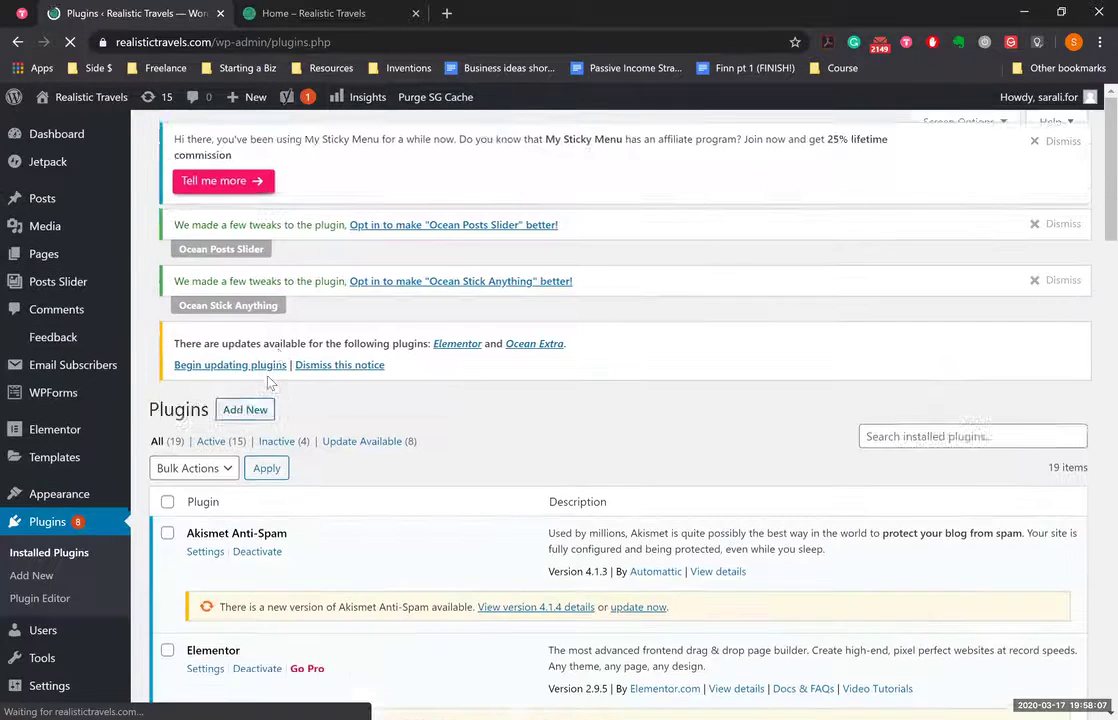
scroll(268, 380, "down", 4)
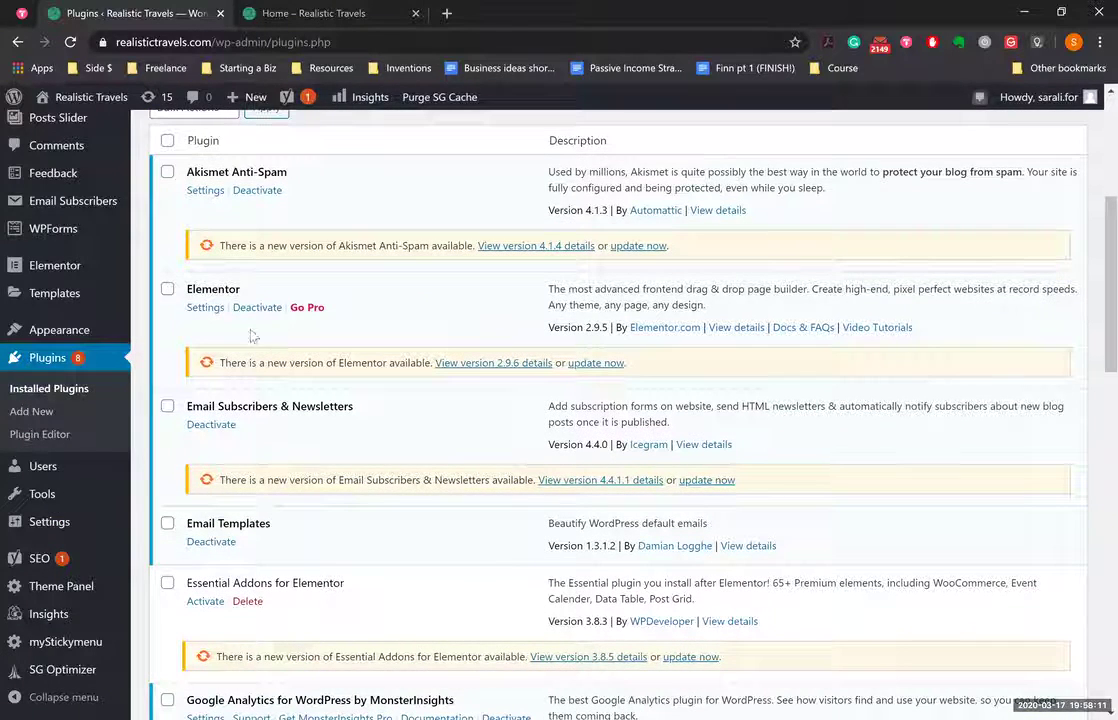
left_click(202, 308)
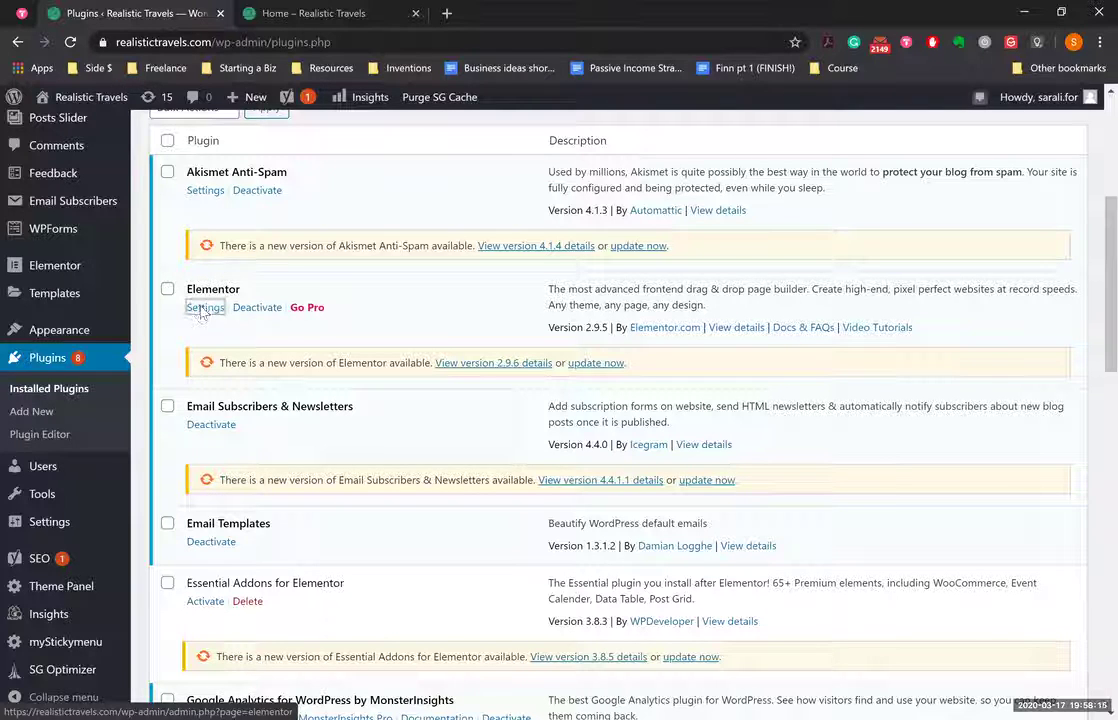
left_click(257, 308)
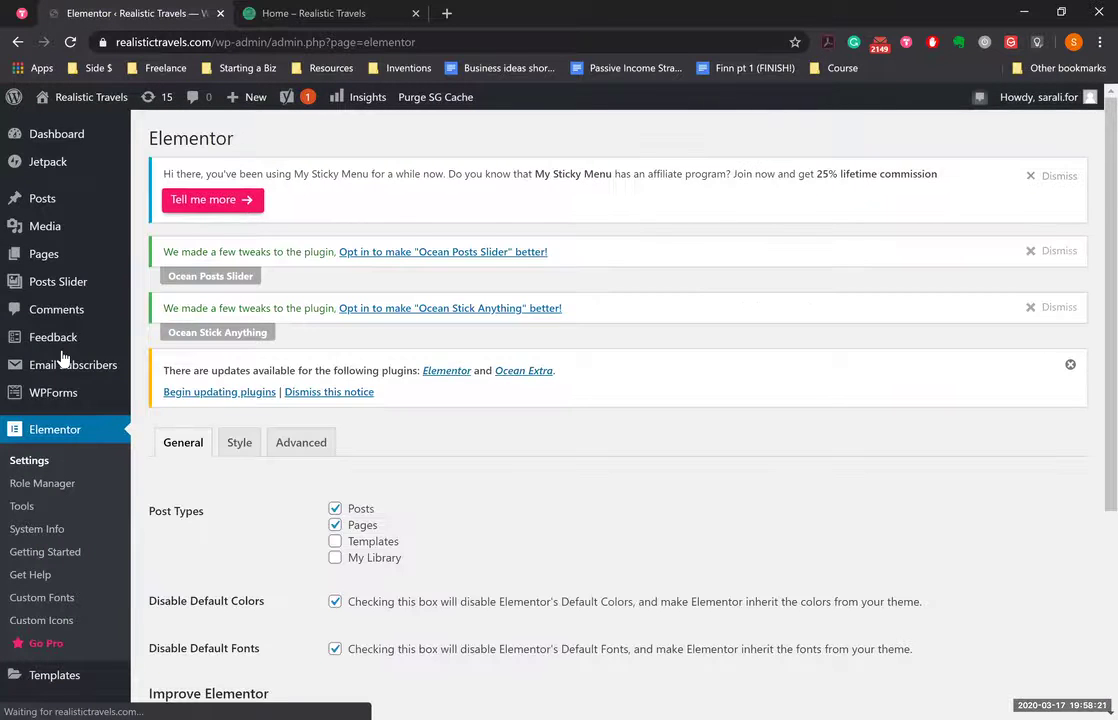
scroll(40, 350, "down", 2)
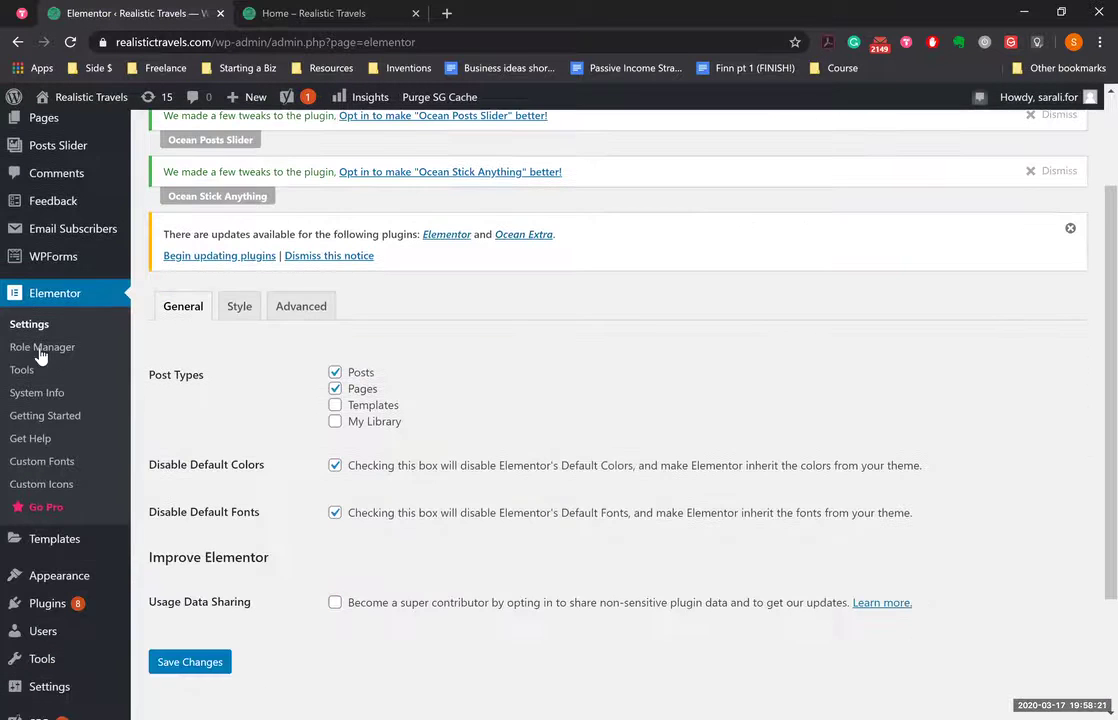
left_click(18, 42)
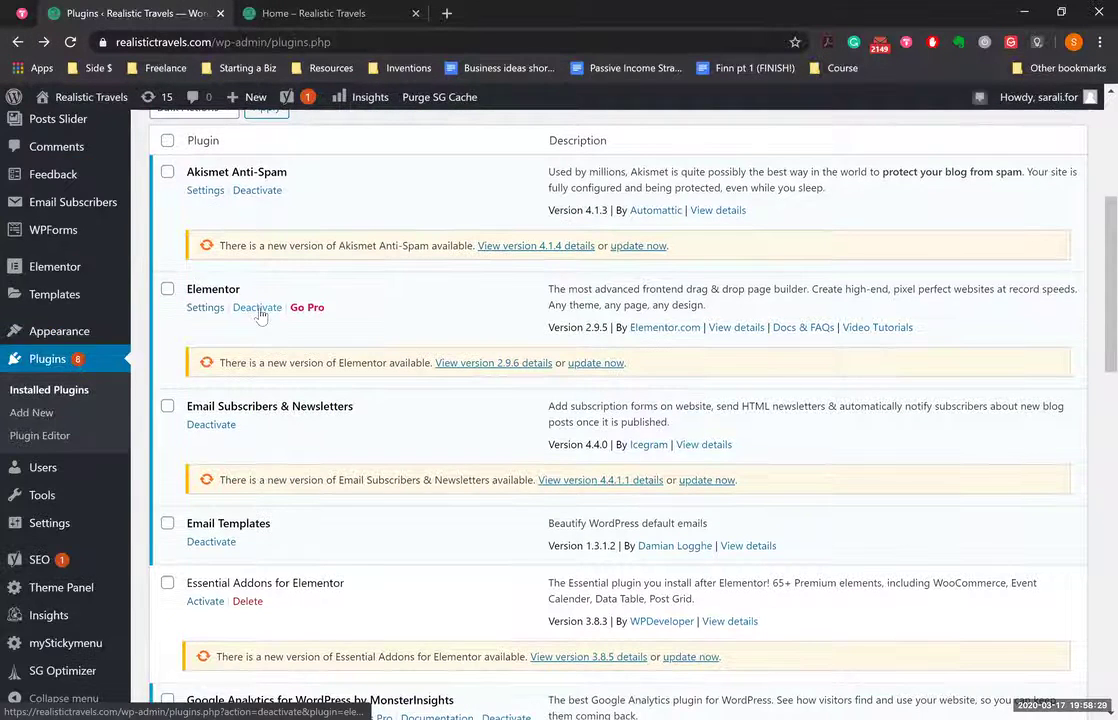
Step: Deactivate the Elementor plugin with the reason "It's a temporary deactivation" and reload the Home page to check its header
left_click(257, 308)
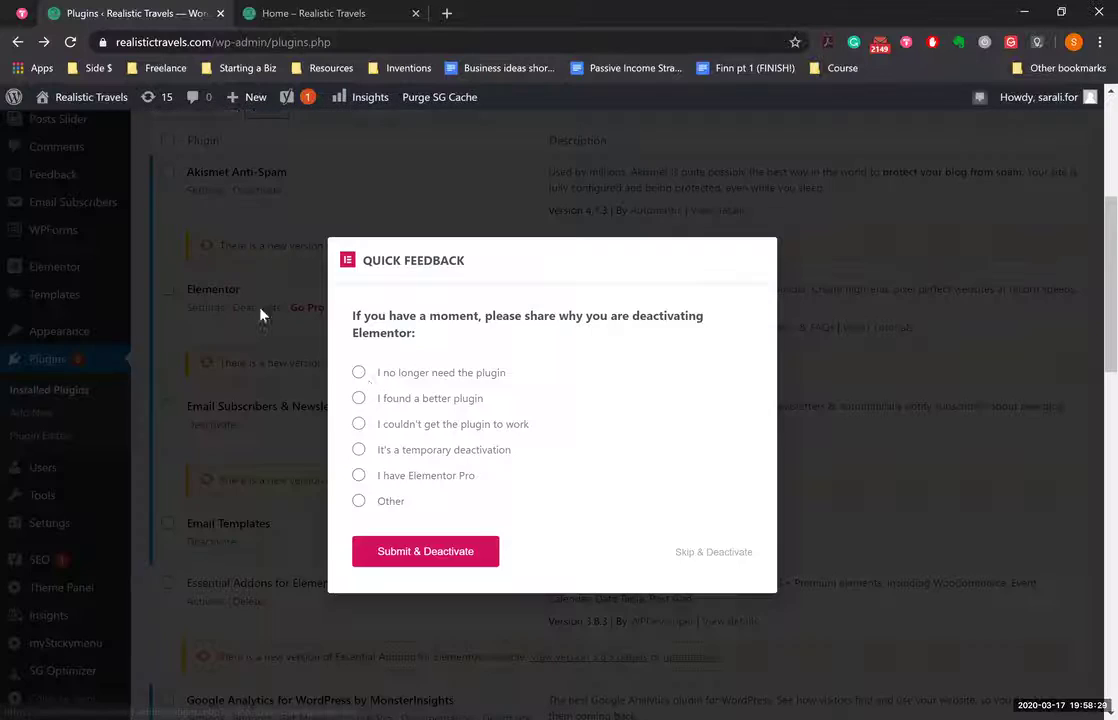
left_click(359, 452)
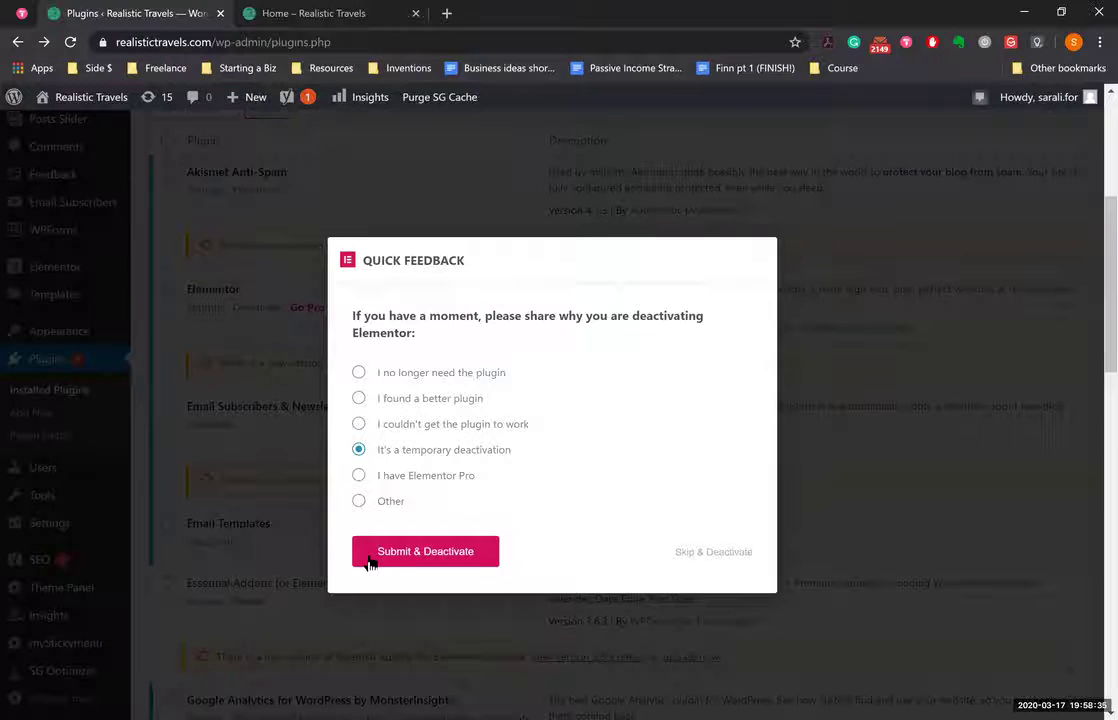
left_click(368, 561)
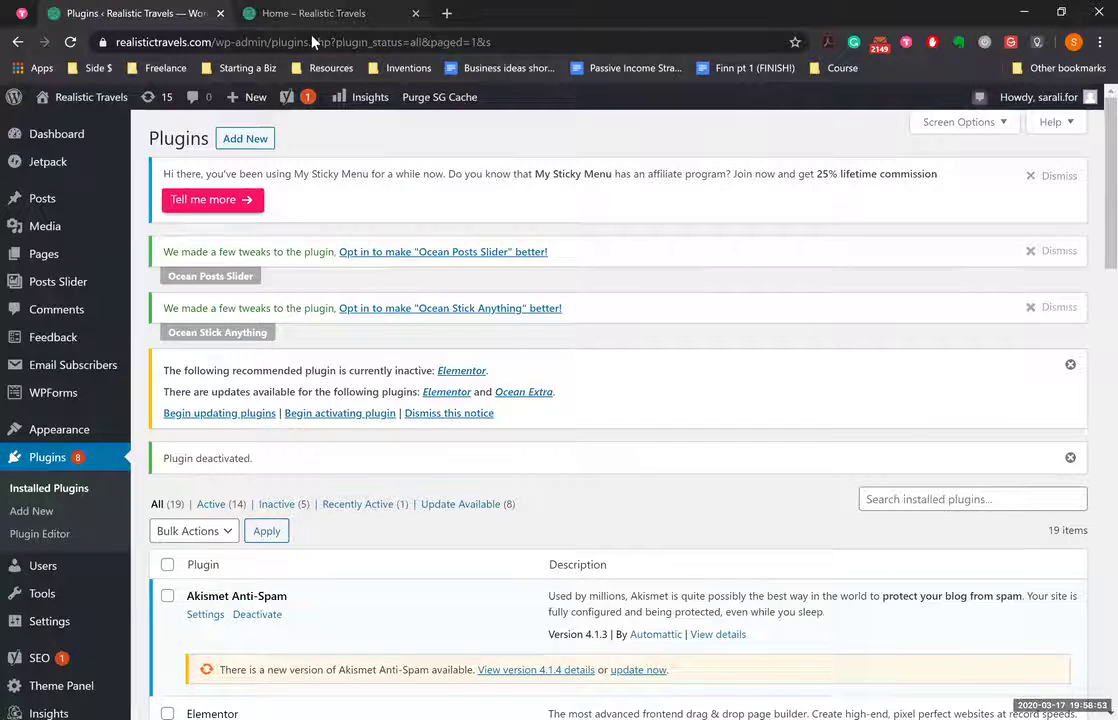
key("ctrl+Tab")
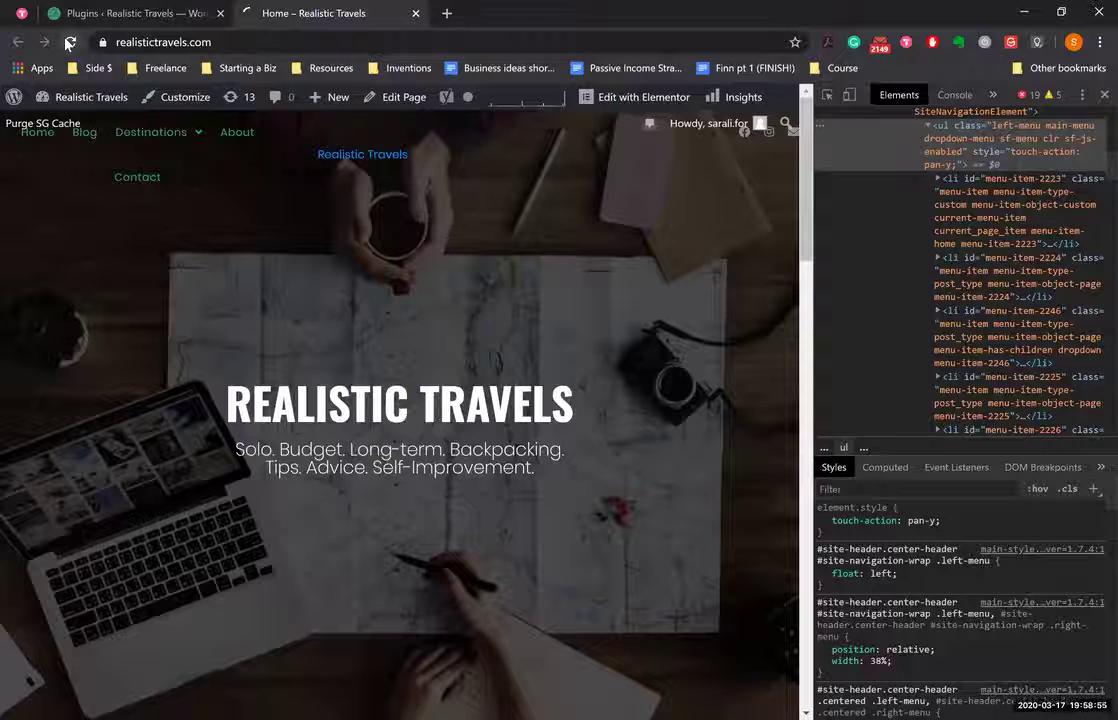
left_click(67, 44)
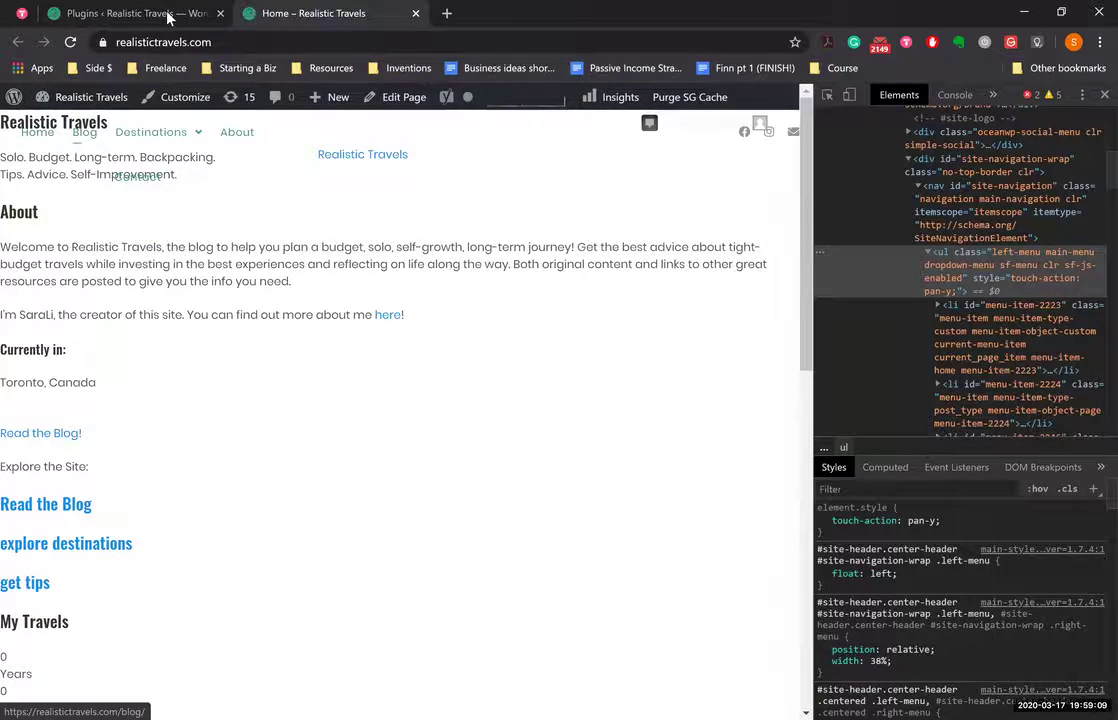
Step: Activate the Elementor plugin again in the installed plugins list
left_click(168, 16)
scroll(252, 431, "down", 5)
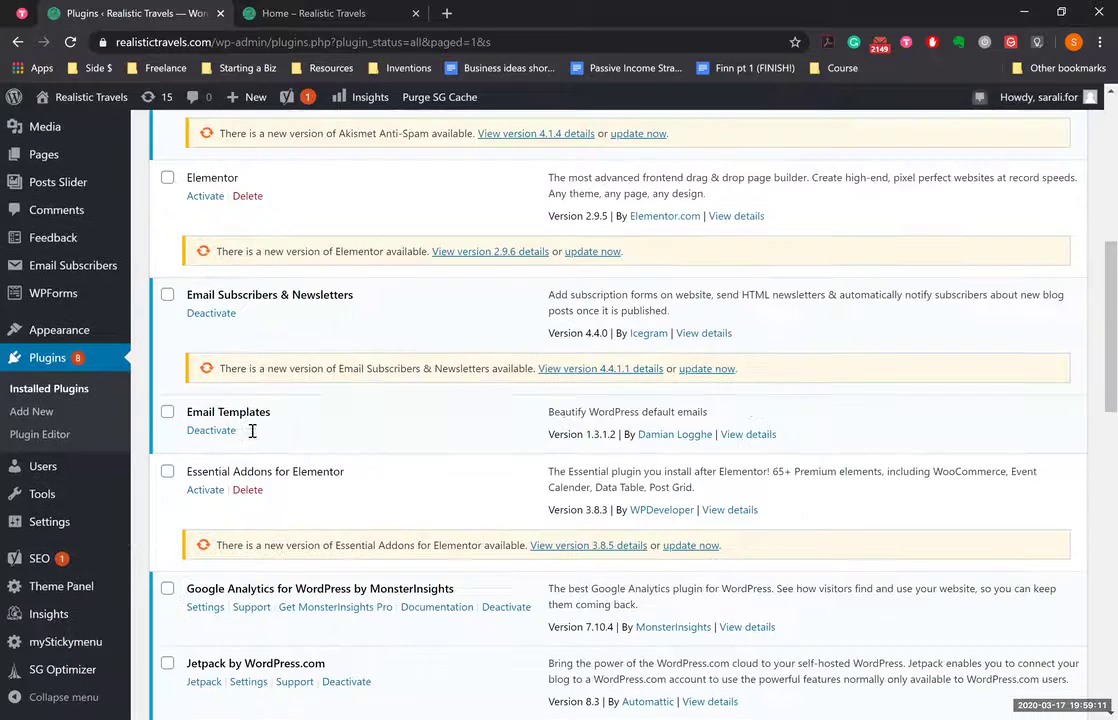
scroll(210, 348, "up", 1)
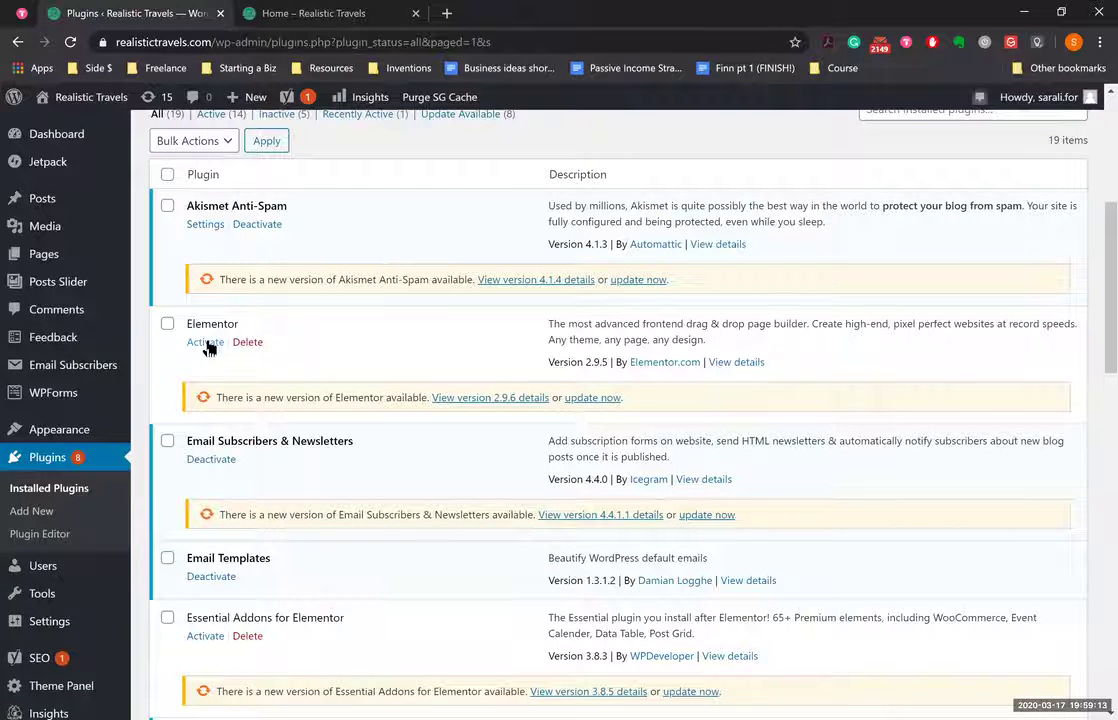
left_click(208, 343)
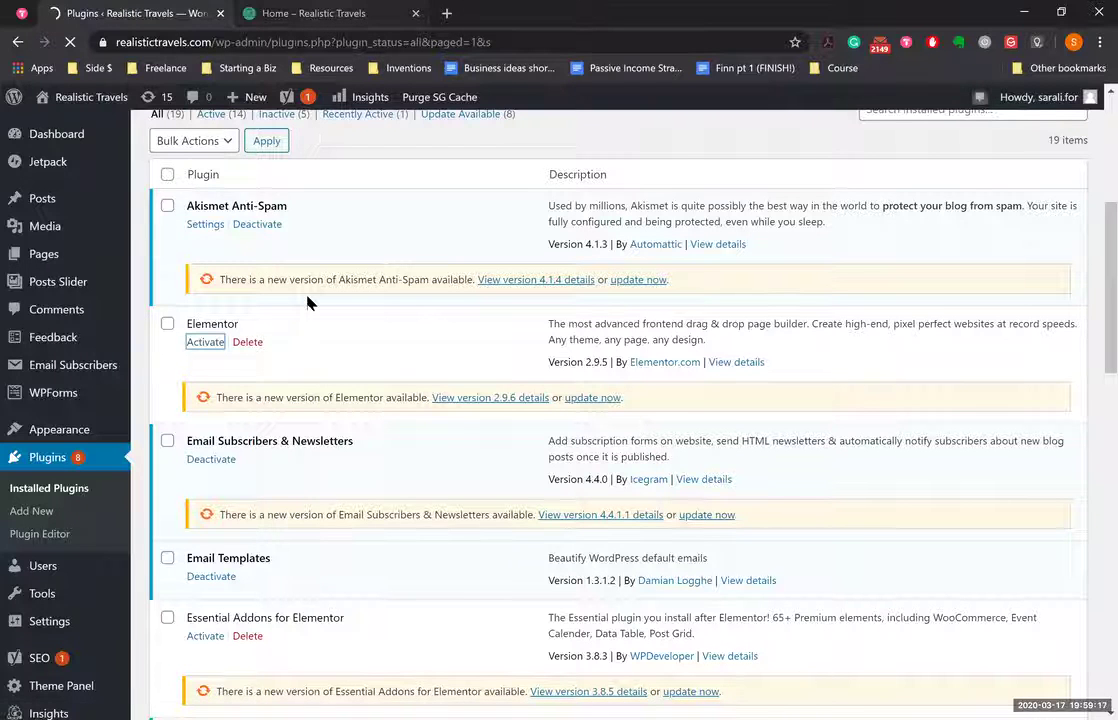
Step: Examine the Home page's content and header as loaded with Elementor deactivated
key("ctrl+Tab")
scroll(308, 303, "down", 3)
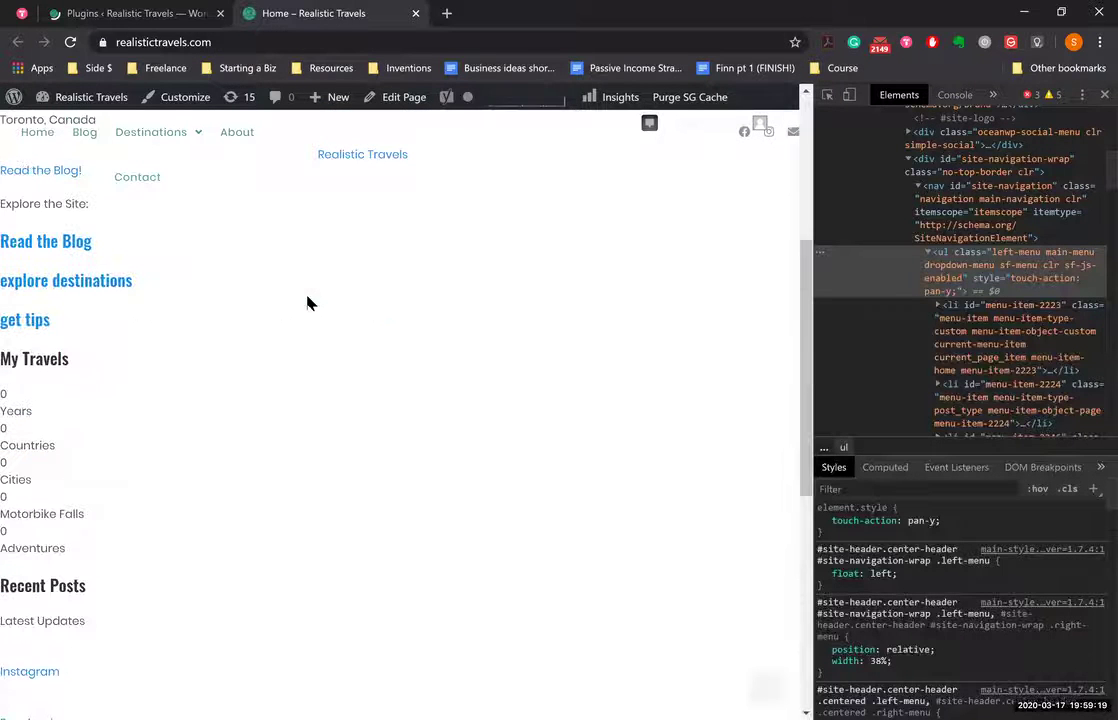
scroll(308, 303, "down", 3)
scroll(308, 303, "up", 6)
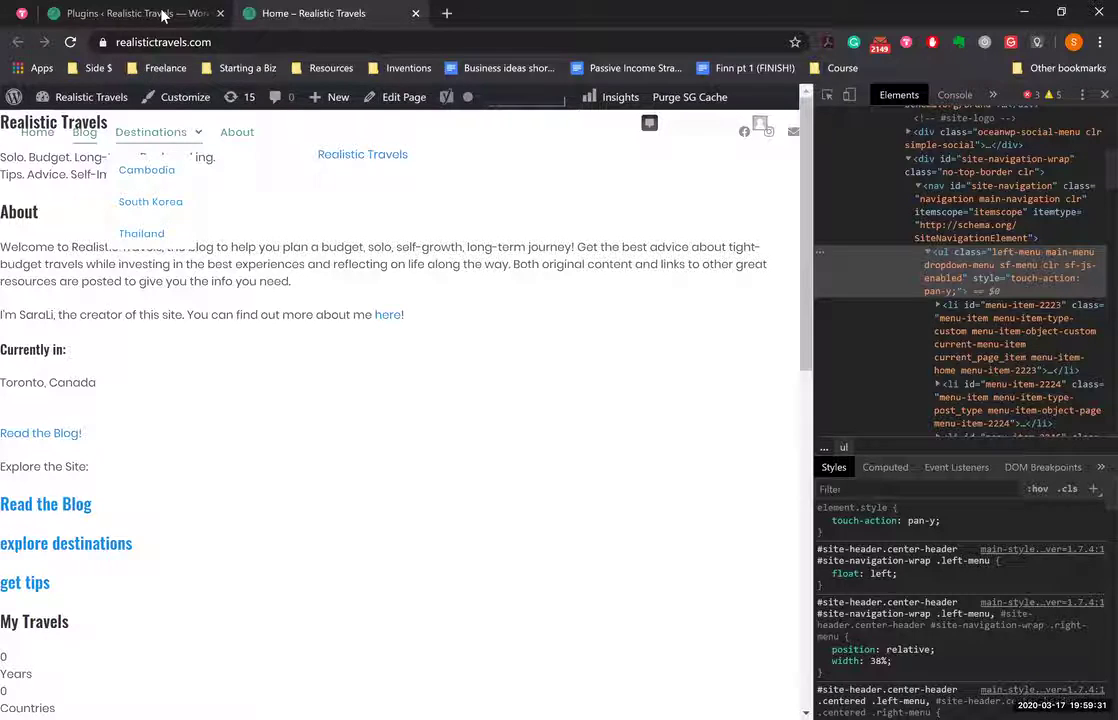
Step: Check Elementor's entry in the plugins list and reload the Home page to recheck its header navigation
key("ctrl+1")
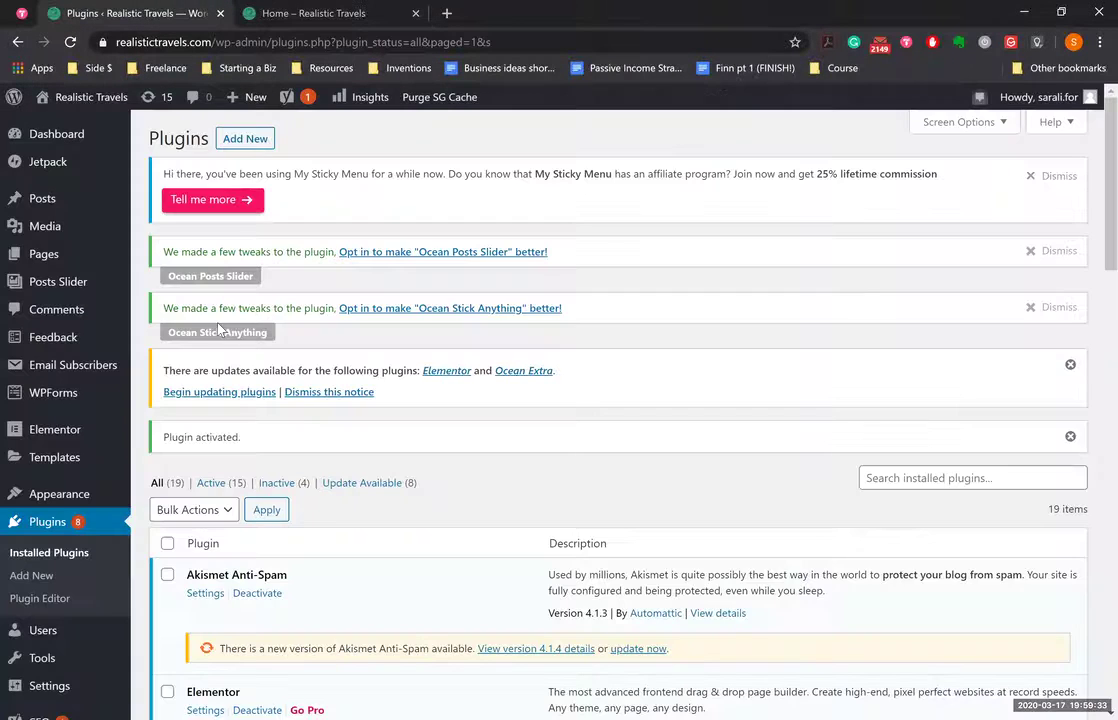
scroll(297, 245, "down", 5)
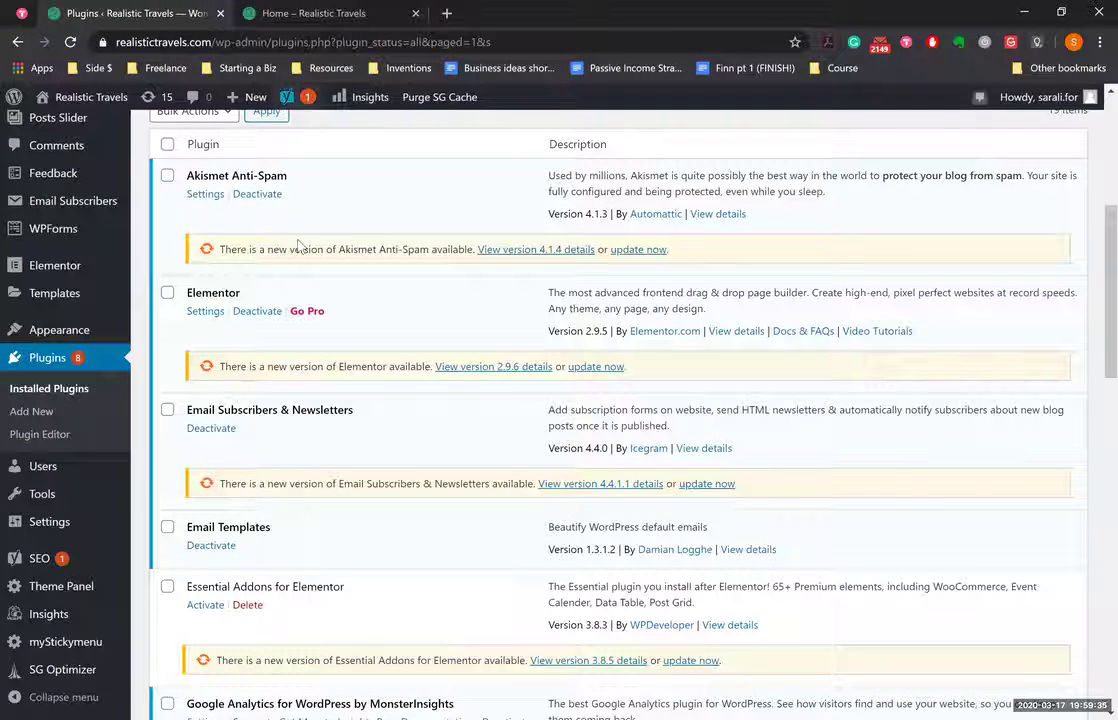
scroll(326, 356, "up", 3)
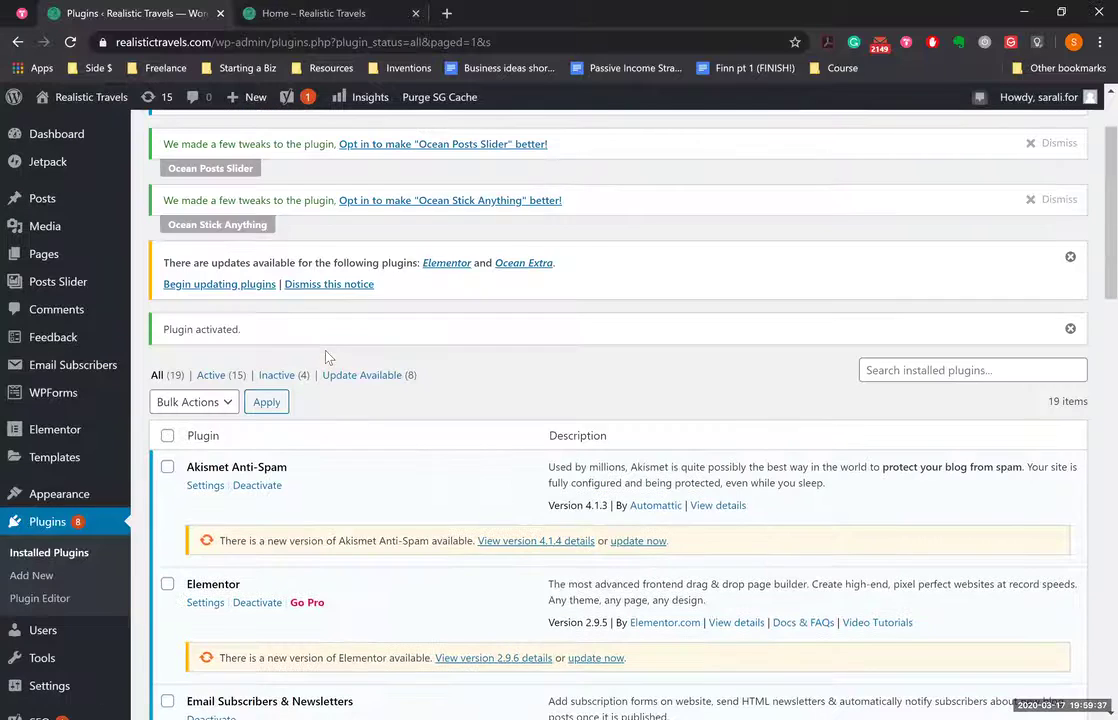
scroll(326, 356, "up", 2)
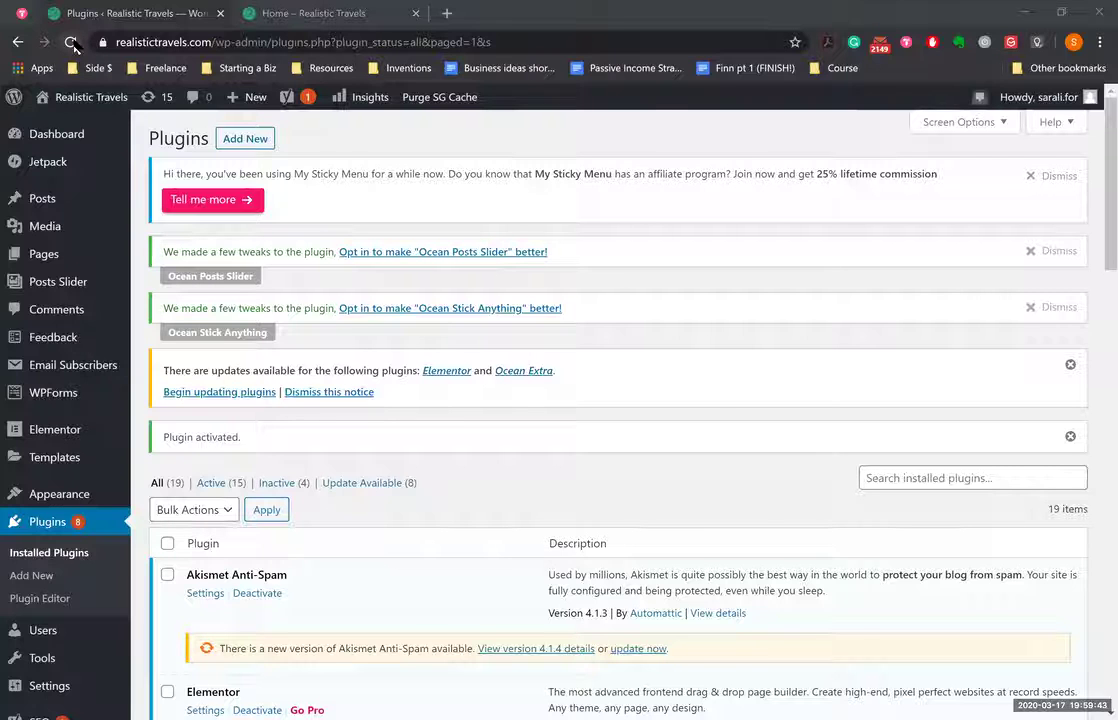
key("ctrl+Tab")
left_click(72, 42)
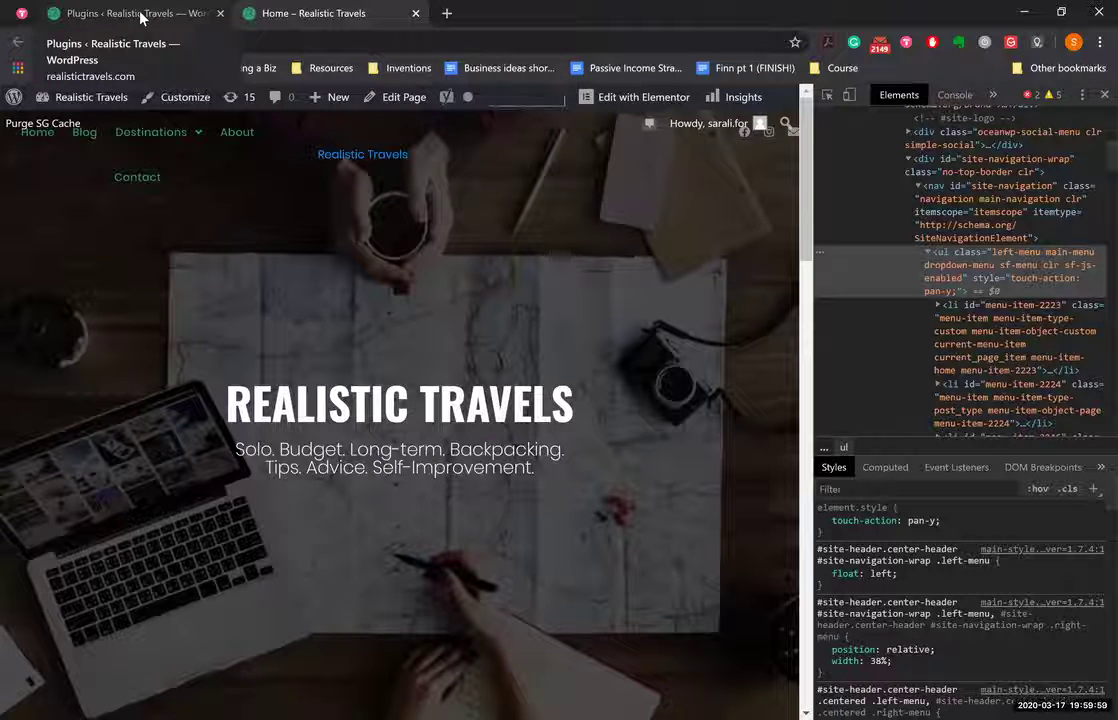
Step: Look through the WordPress admin menu entries and the first installed plugins for a possible source of the duplicate header
key("ctrl+1")
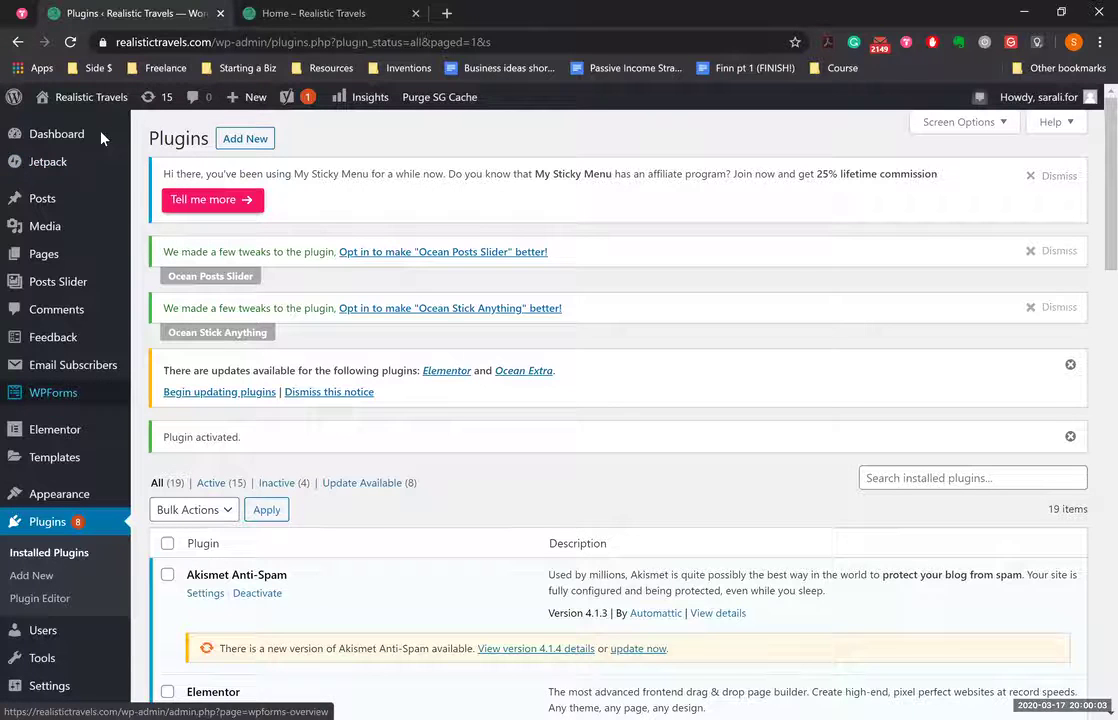
mouse_move(115, 394)
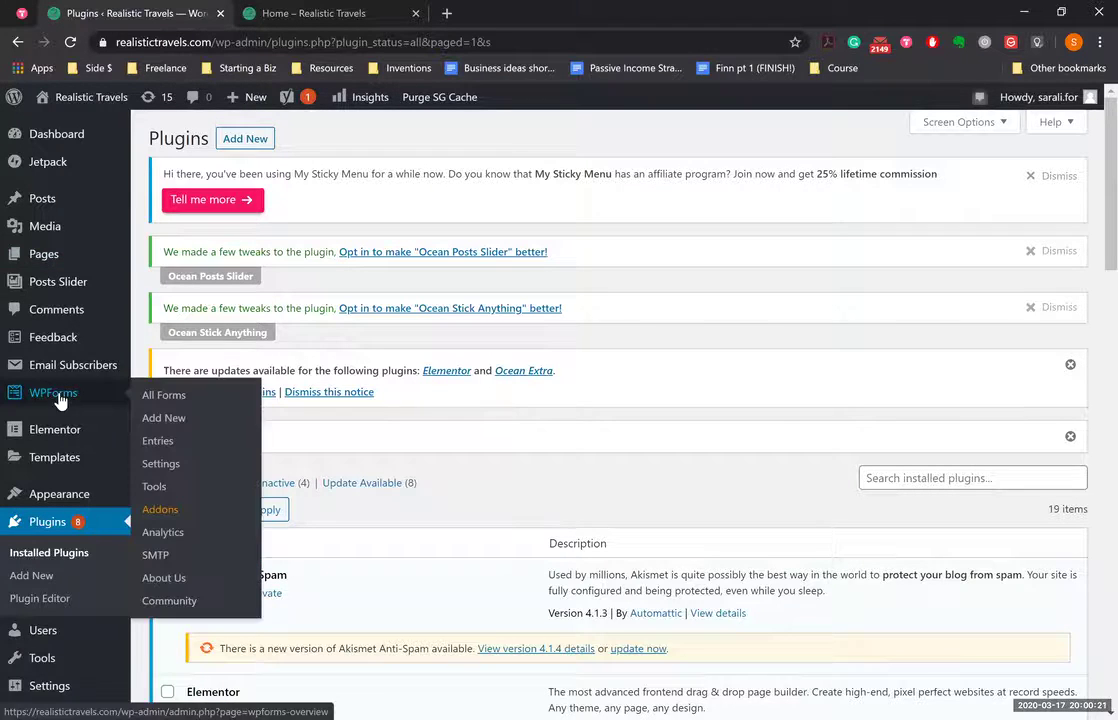
scroll(79, 640, "down", 3)
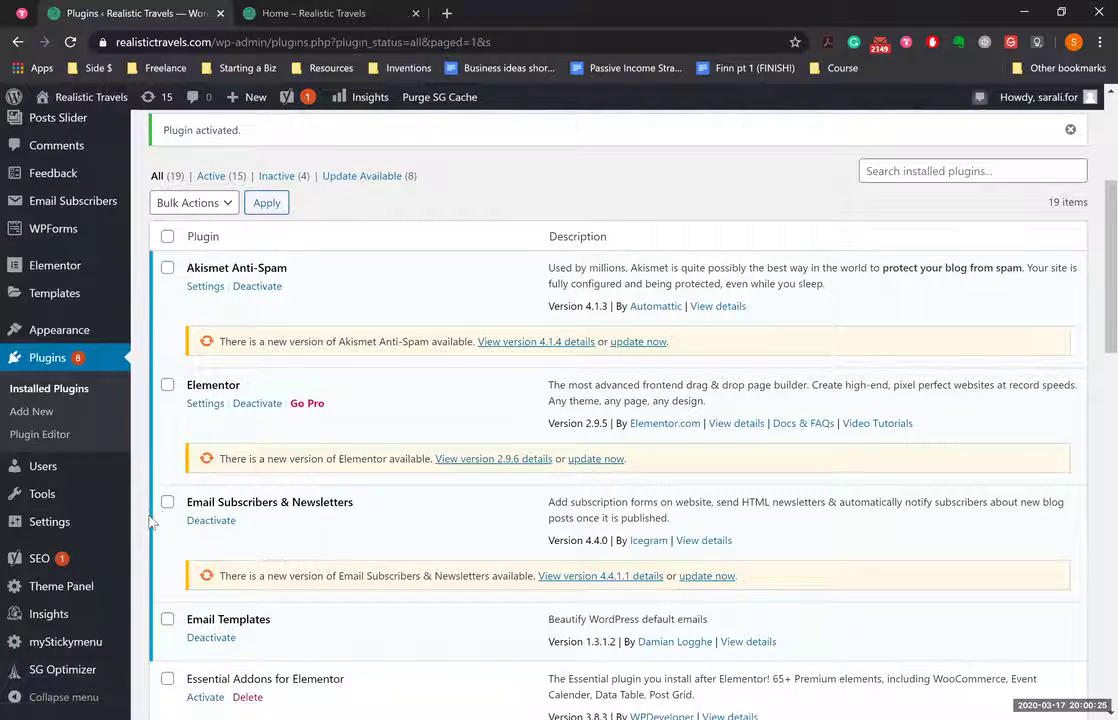
scroll(142, 484, "up", 3)
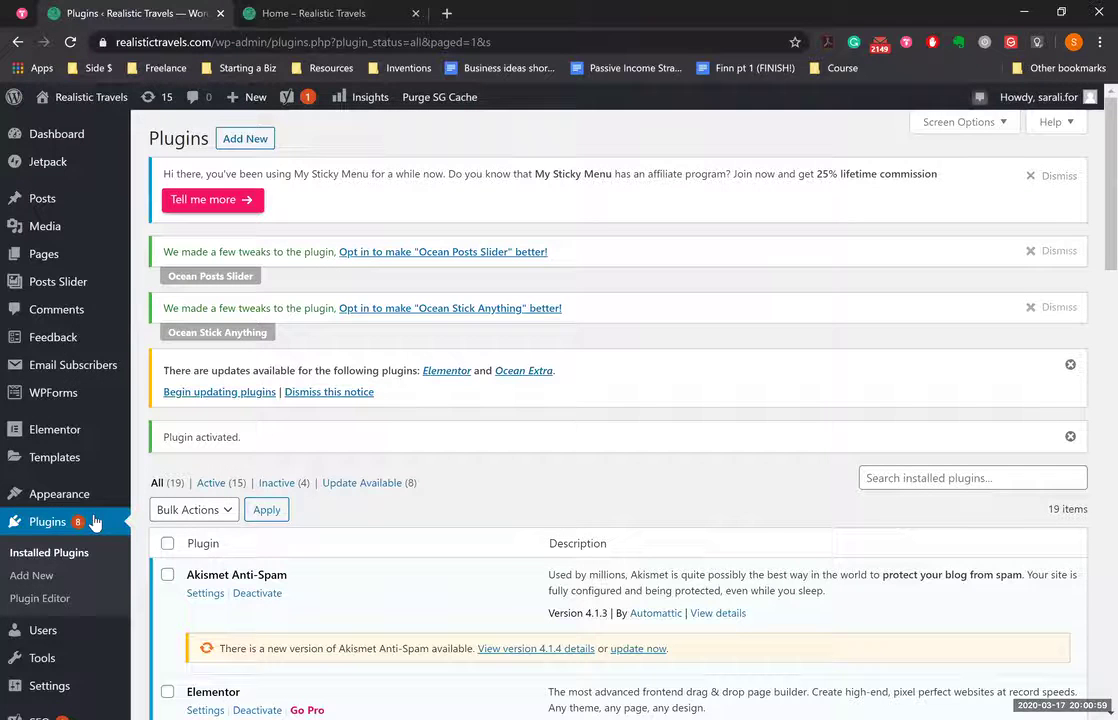
scroll(94, 524, "down", 3)
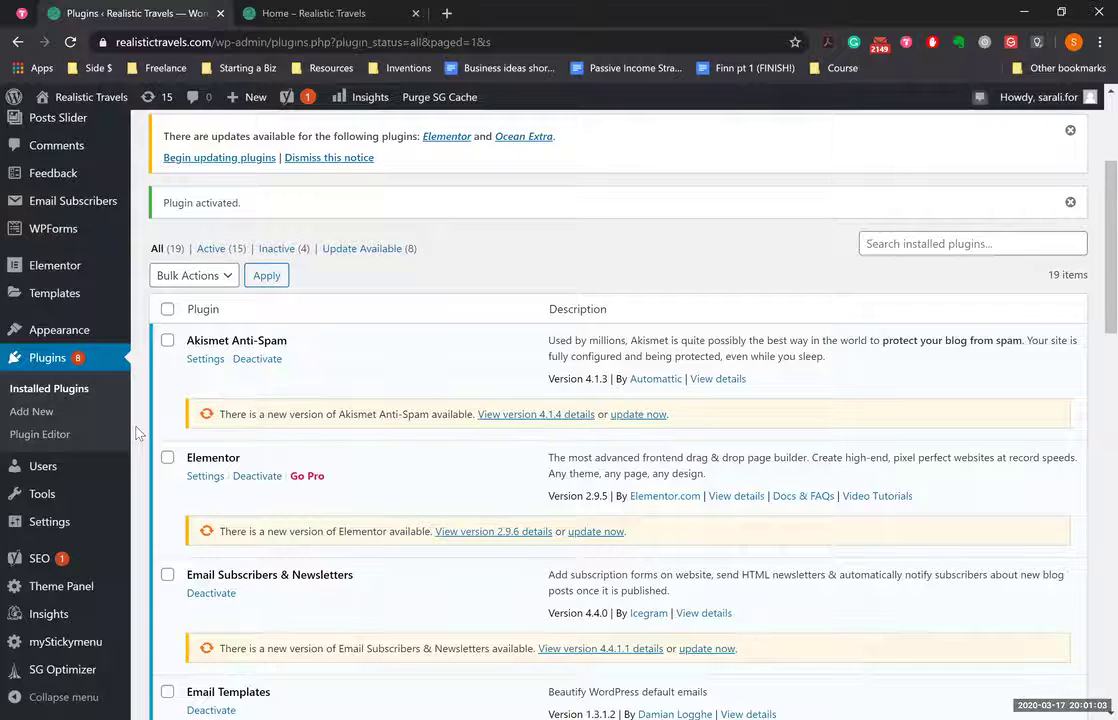
scroll(138, 432, "down", 3)
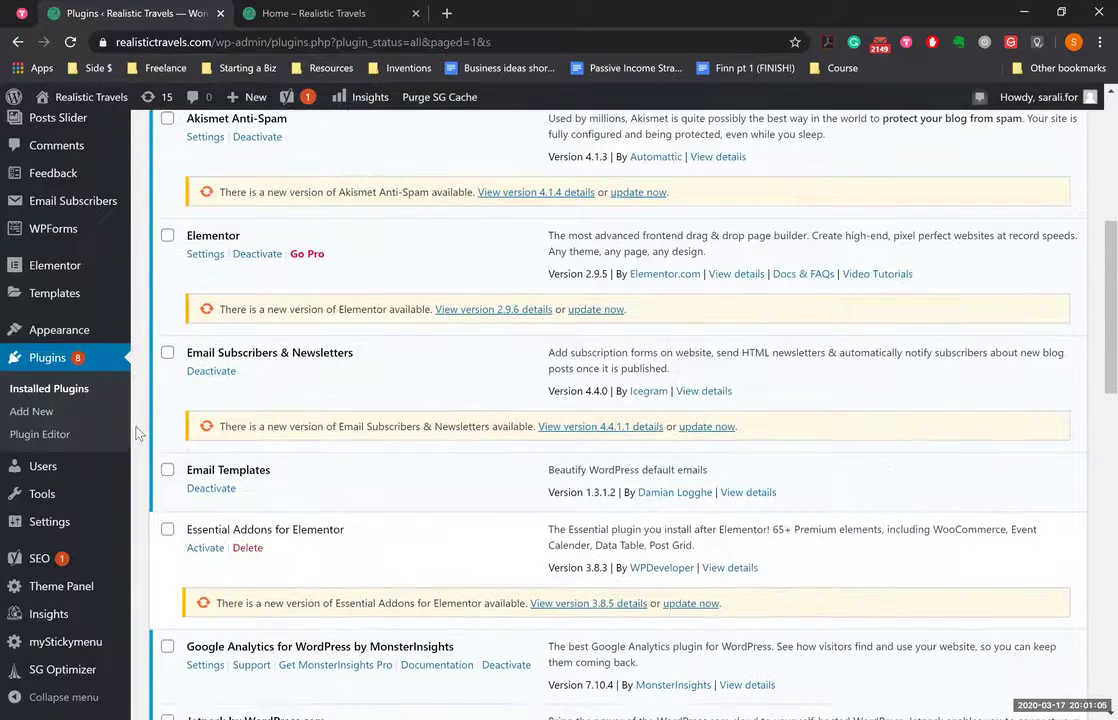
scroll(107, 384, "up", 6)
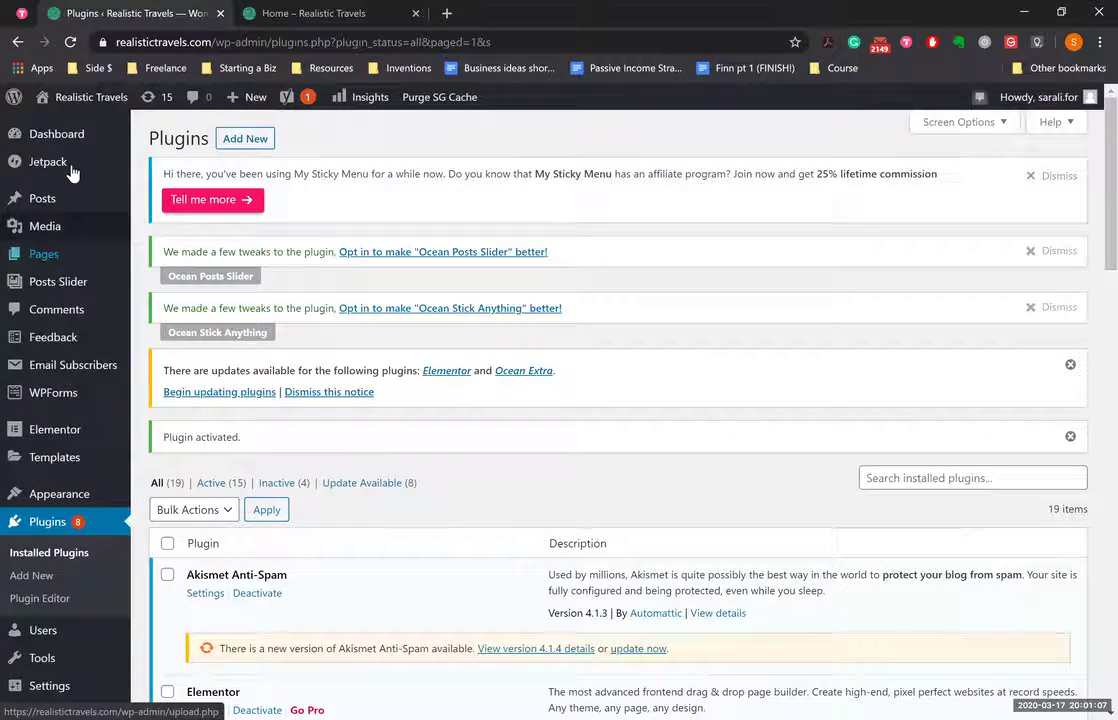
mouse_move(71, 173)
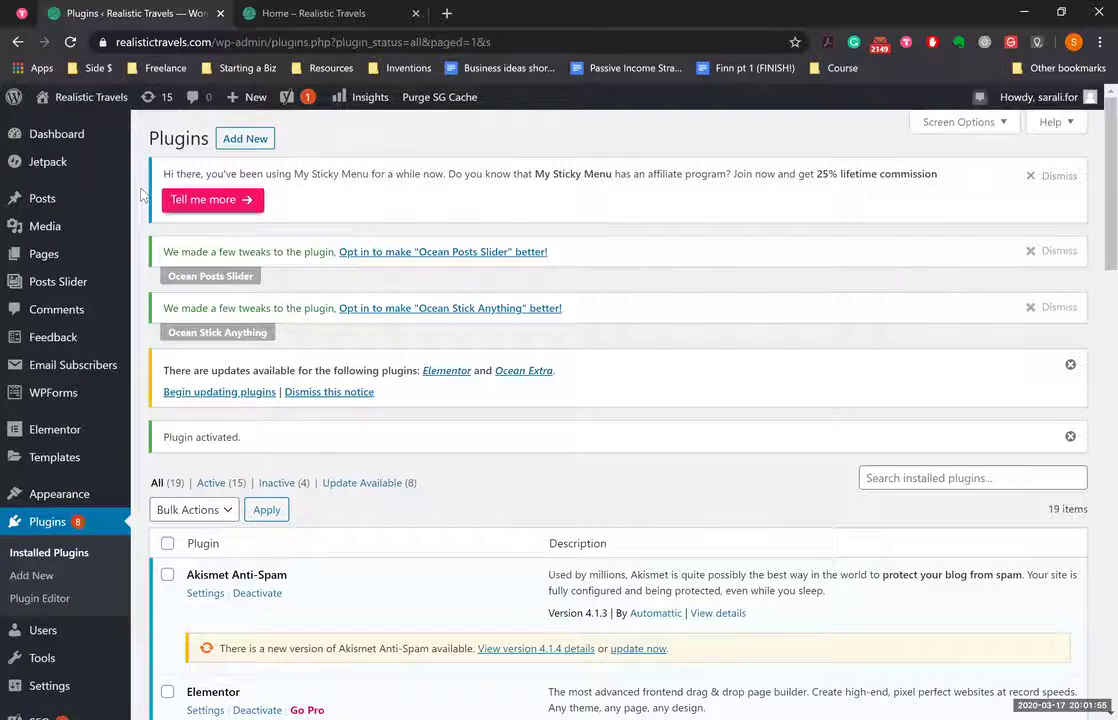
mouse_move(78, 399)
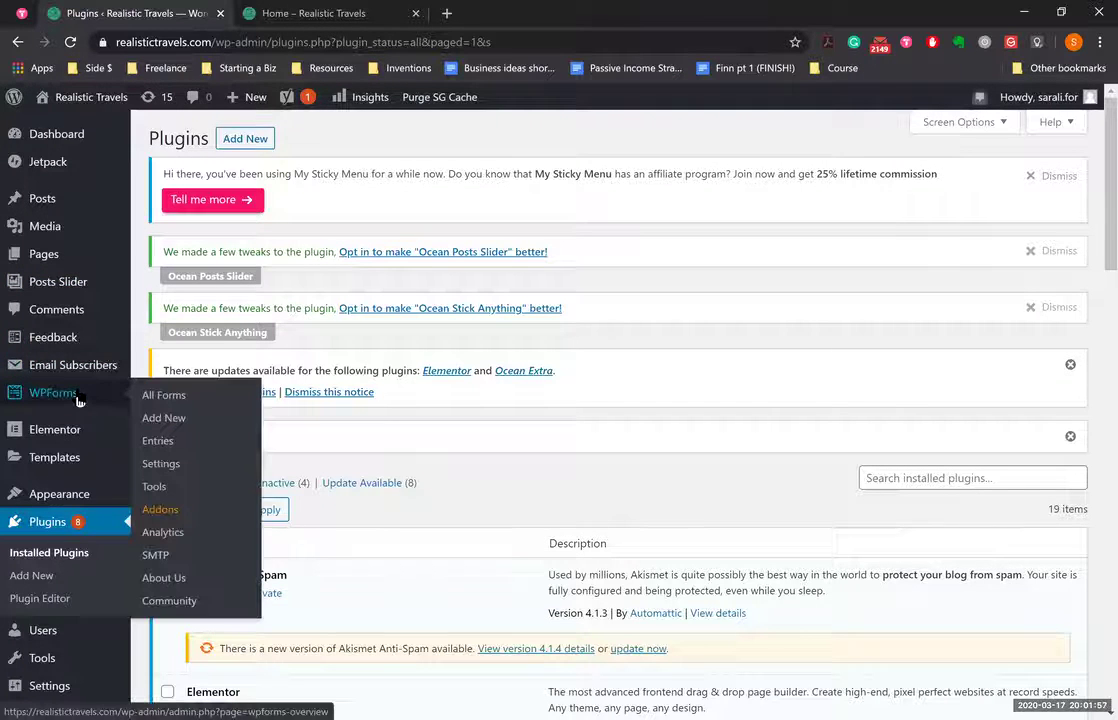
scroll(78, 399, "down", 3)
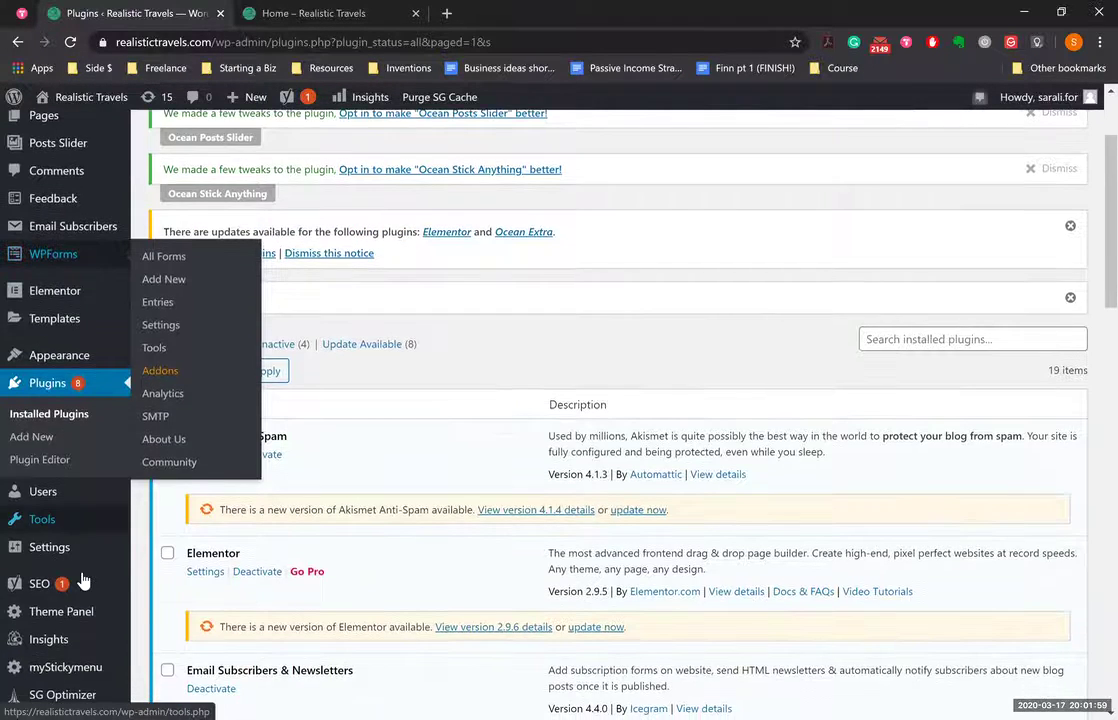
scroll(84, 580, "down", 1)
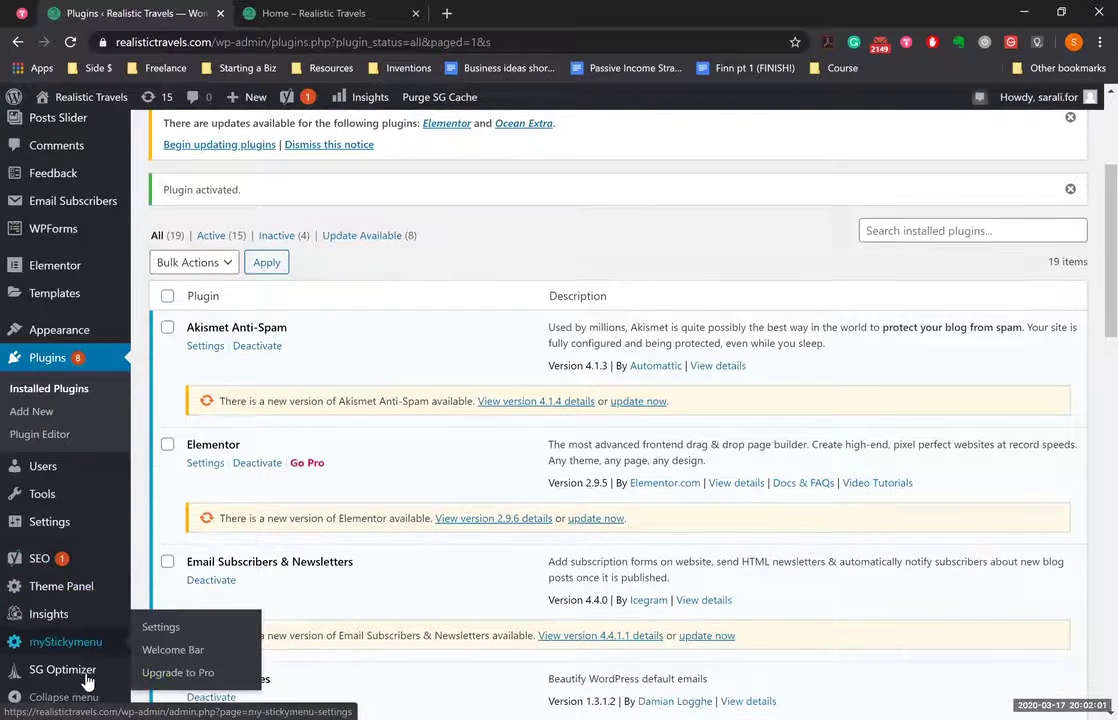
mouse_move(90, 530)
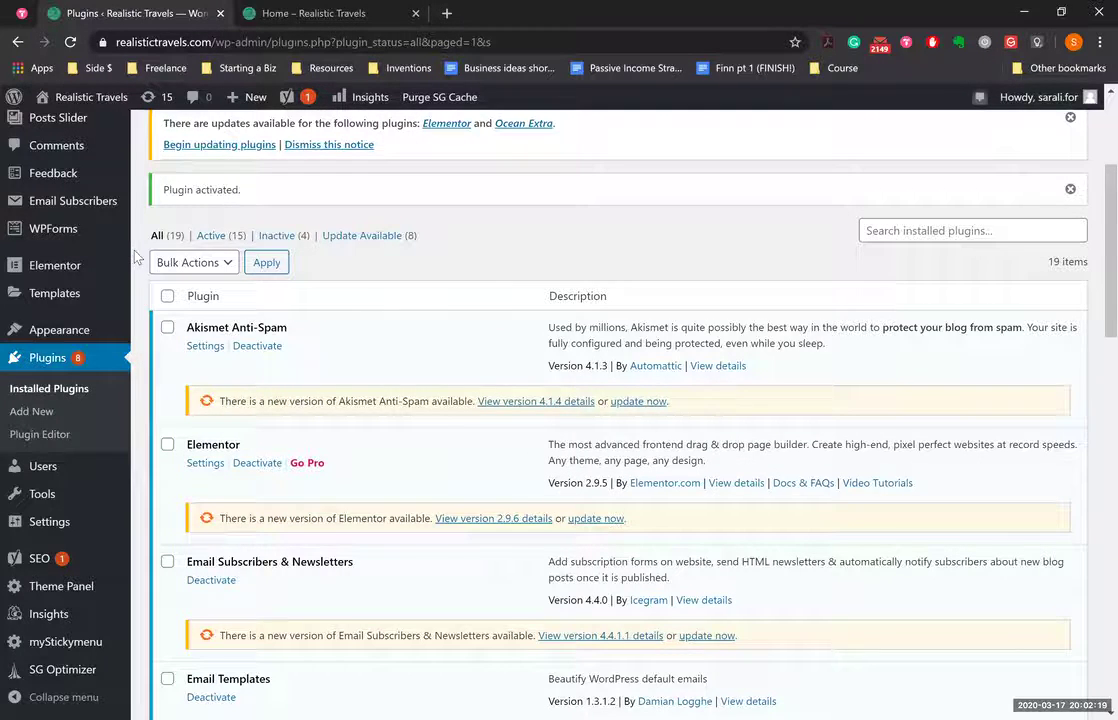
scroll(137, 257, "up", 3)
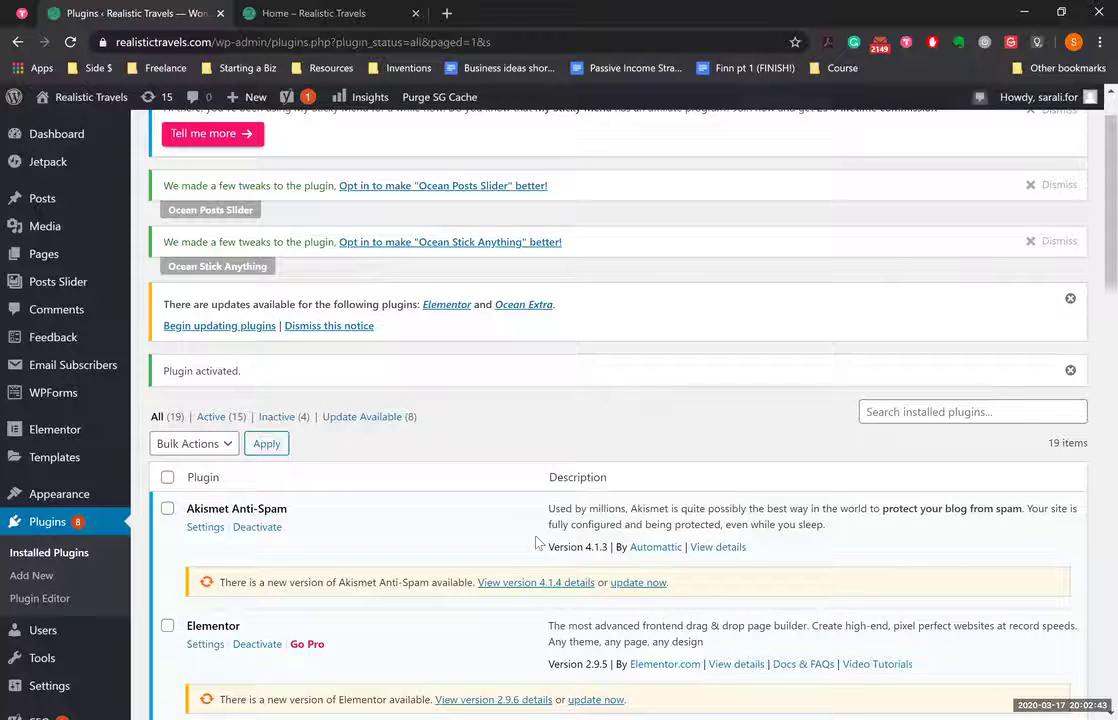
scroll(450, 450, "up", 1)
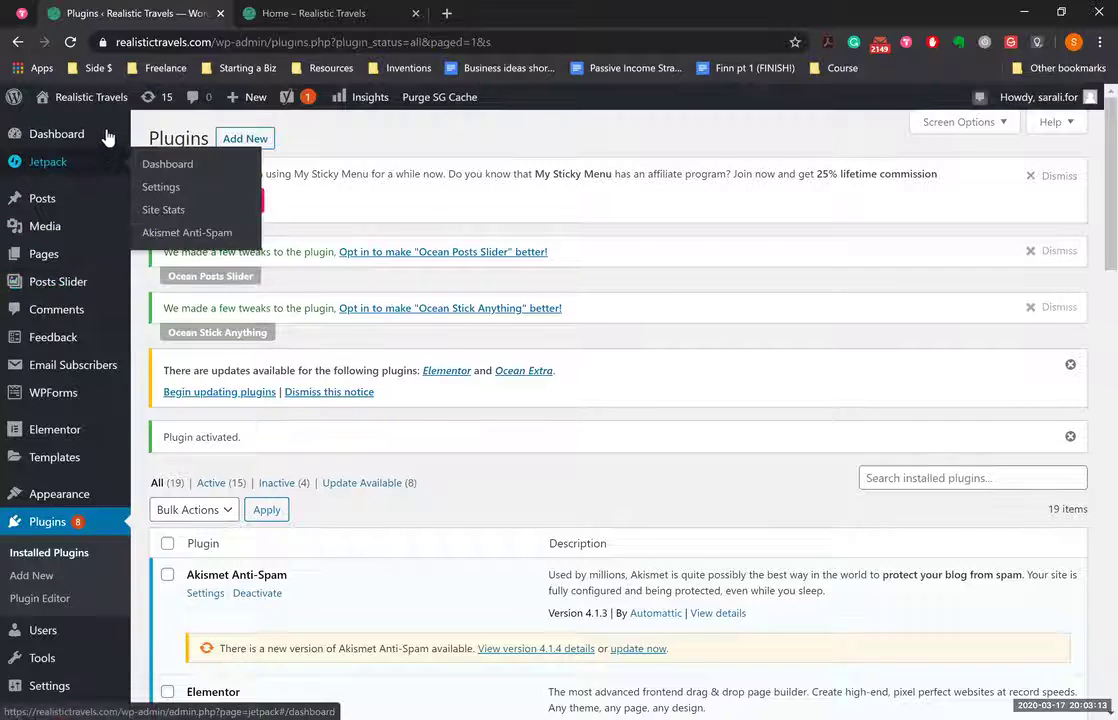
mouse_move(108, 137)
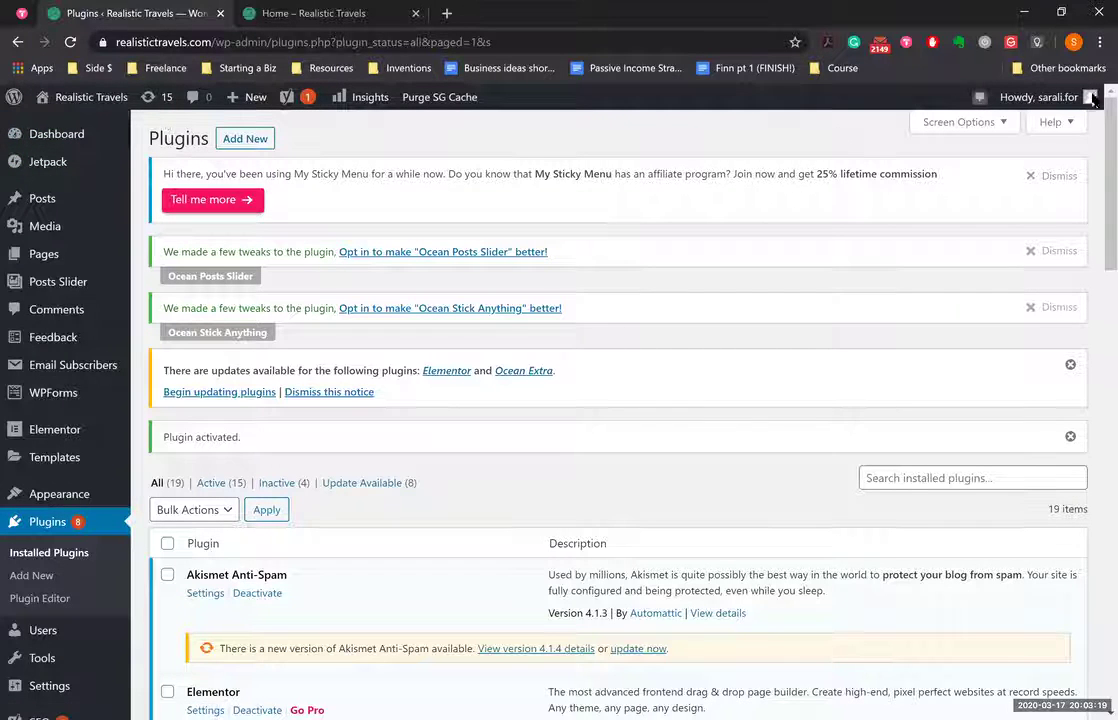
mouse_move(1091, 100)
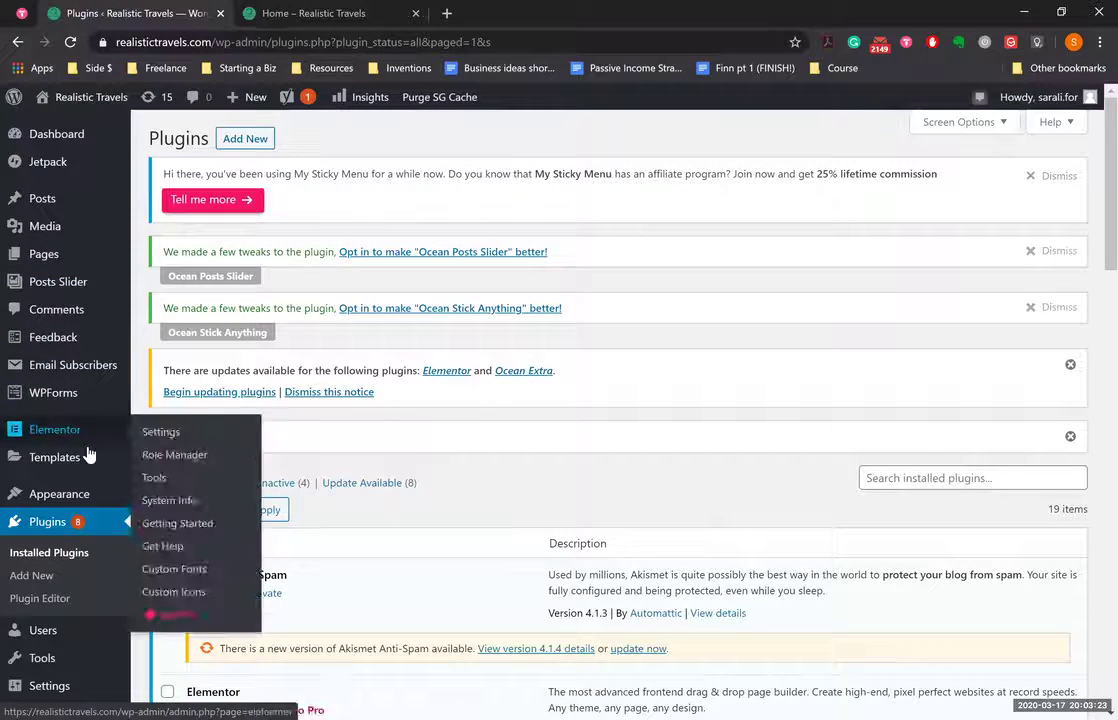
mouse_move(89, 498)
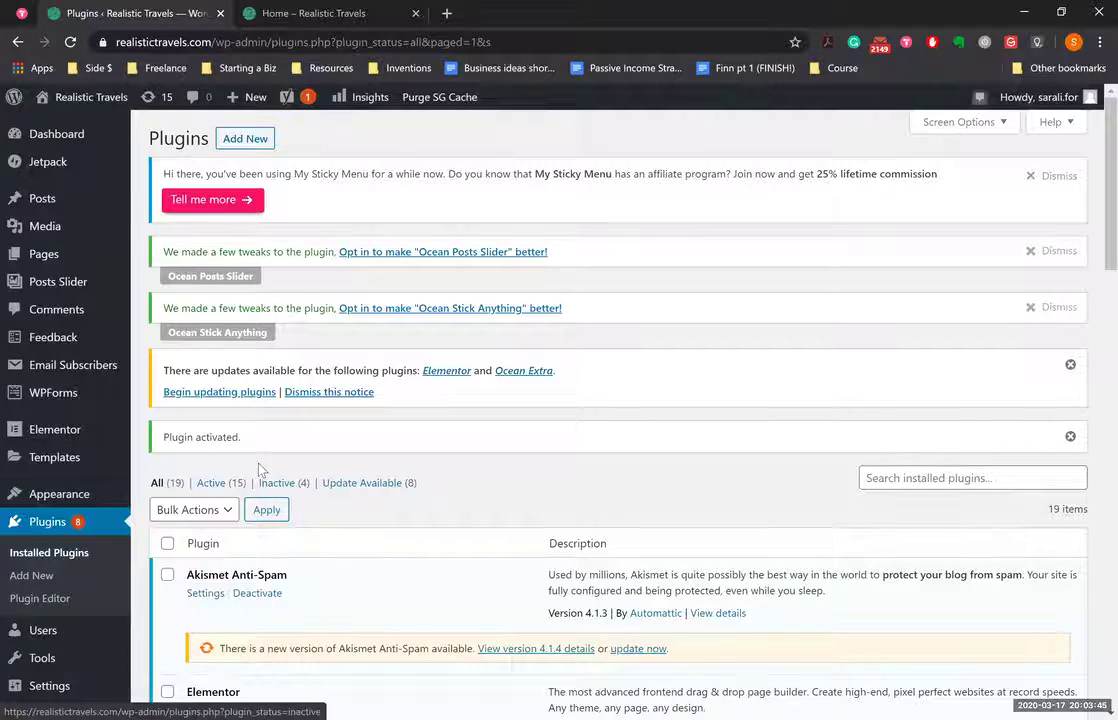
Step: Review the installed plugins list from Akismet Anti-Spam down to Yoast SEO for plugins that could affect the header
scroll(240, 460, "down", 3)
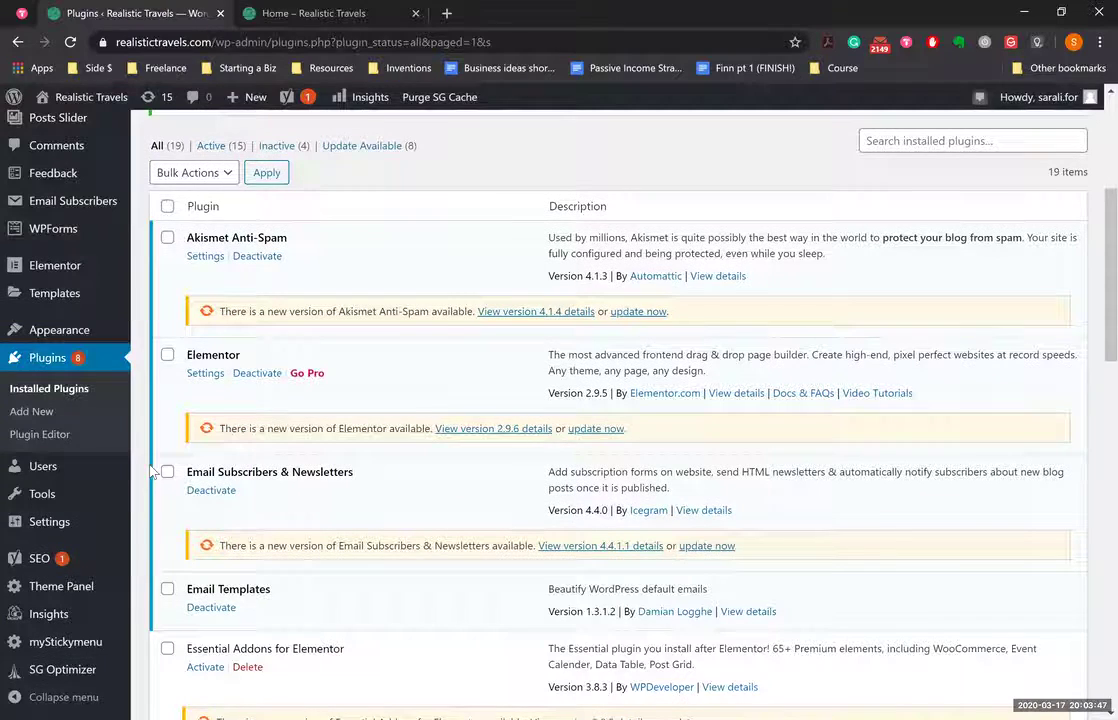
scroll(152, 470, "down", 2)
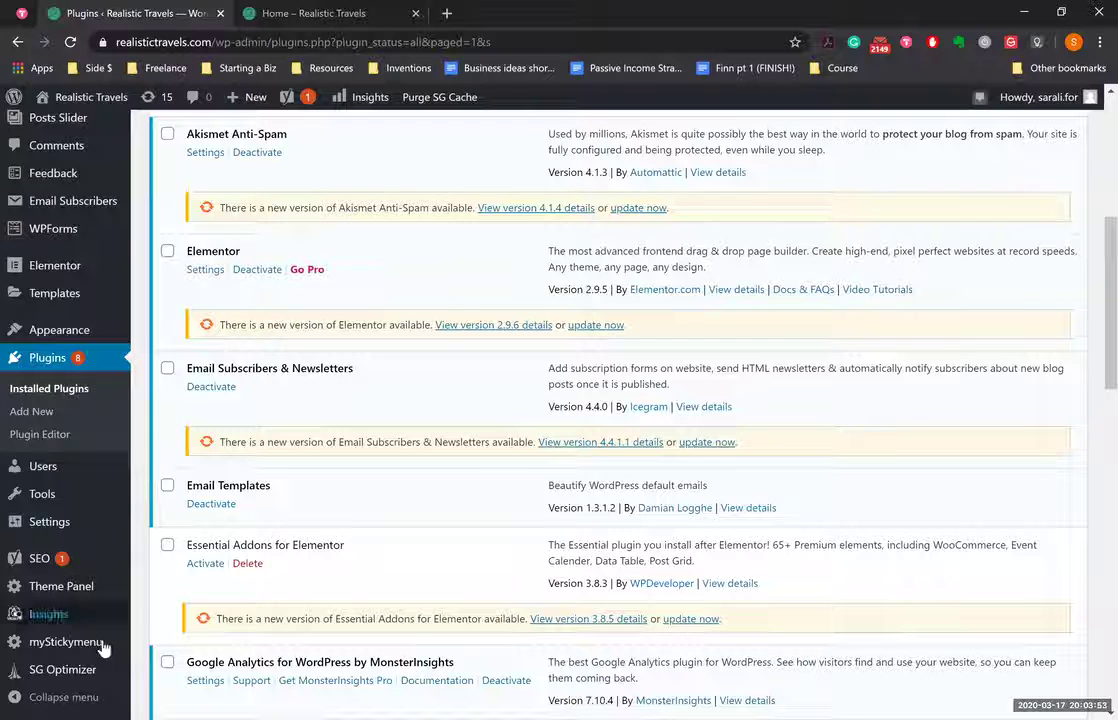
mouse_move(104, 648)
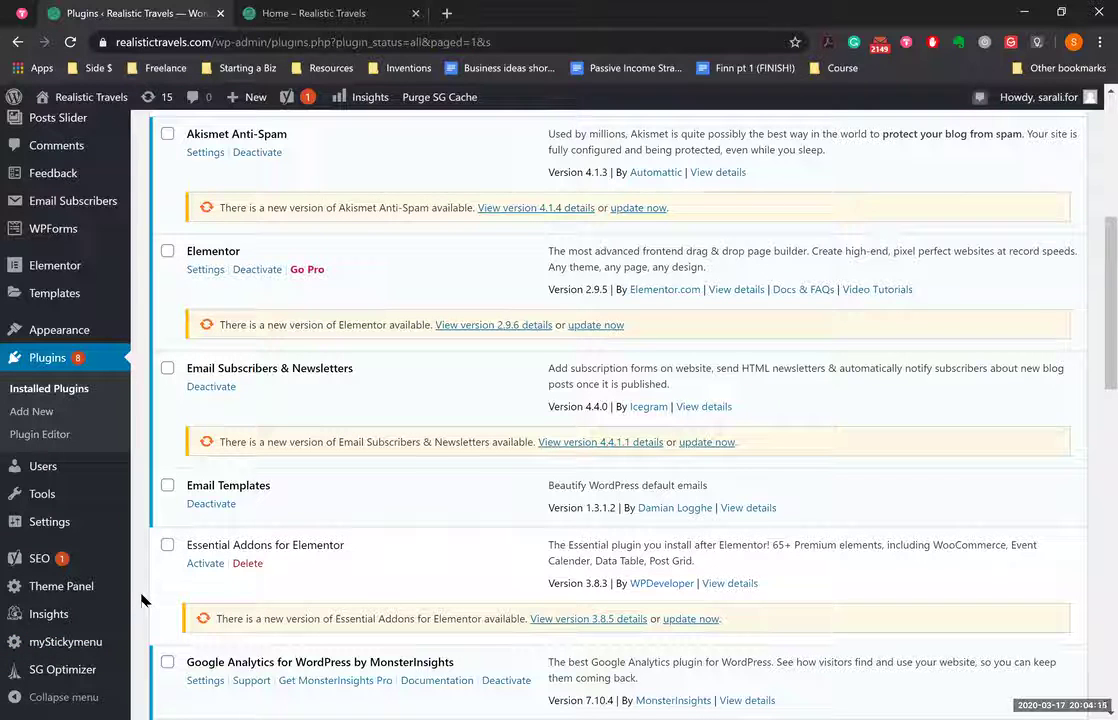
scroll(141, 600, "down", 1)
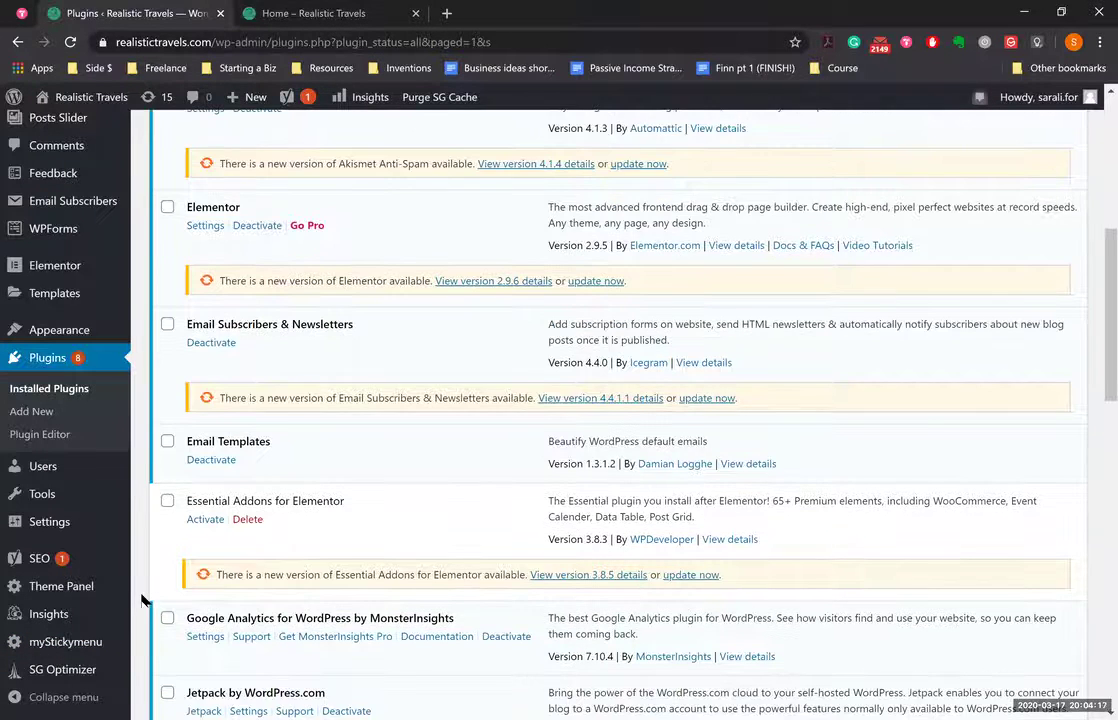
scroll(141, 600, "down", 3)
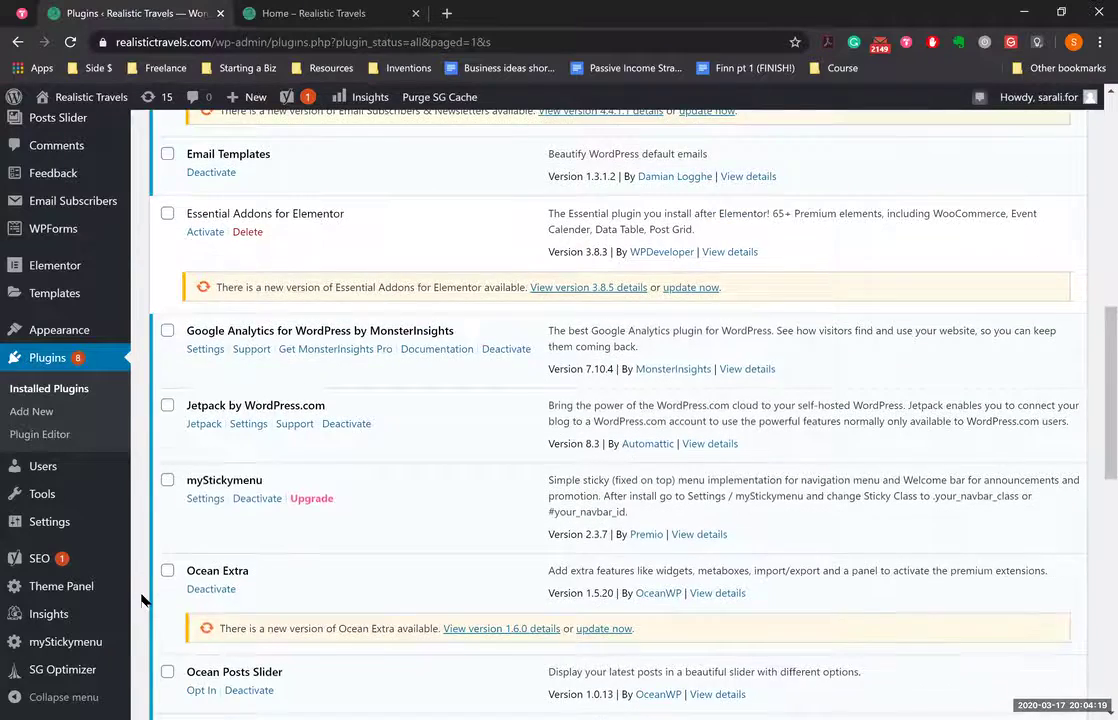
scroll(141, 600, "down", 4)
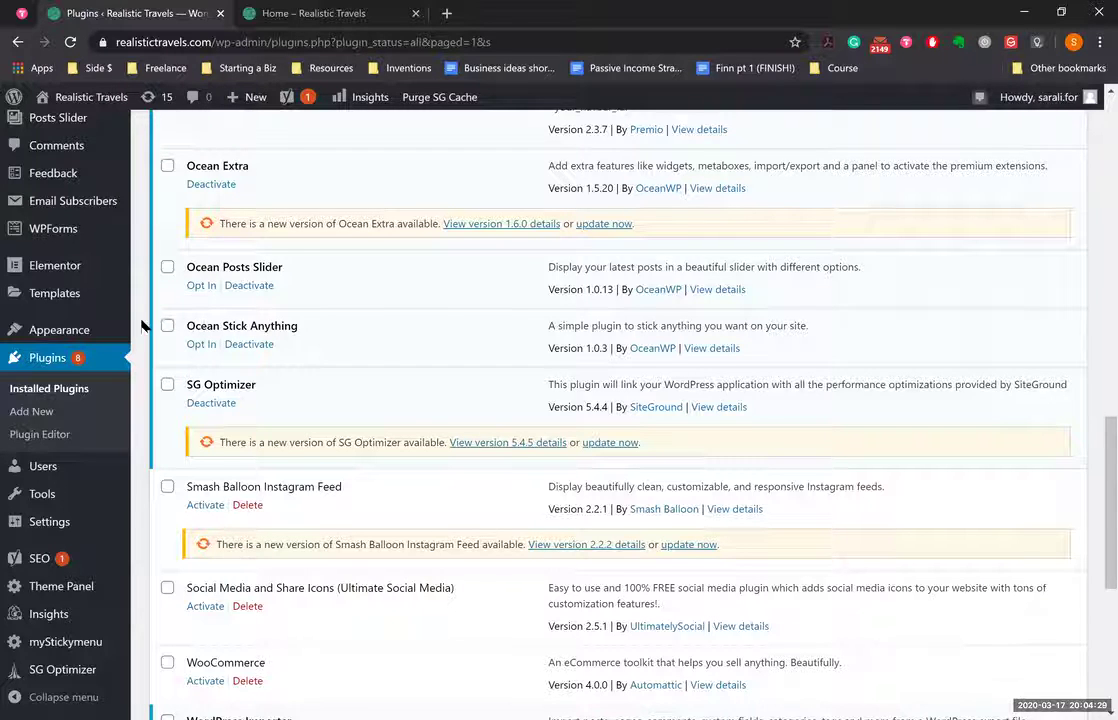
scroll(141, 325, "down", 5)
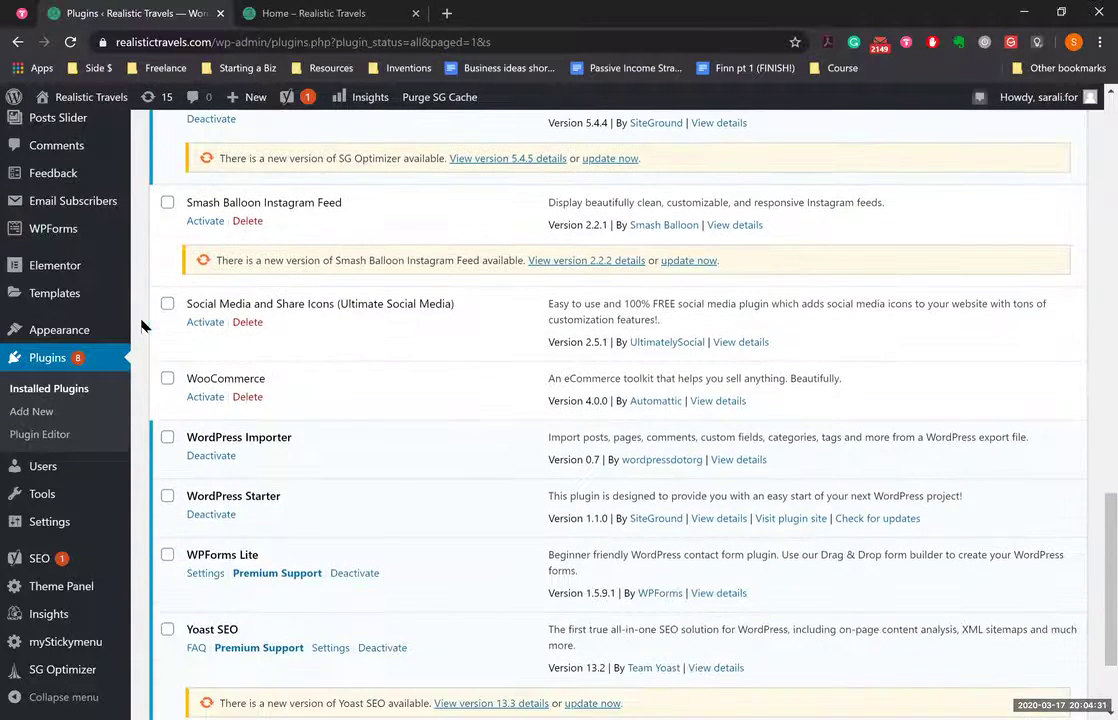
Step: Deactivate Ocean Stick Anything with the reason "It's a temporary deactivation. I'm just debugging an issue." and reload the Home page to check its header
scroll(141, 325, "up", 3)
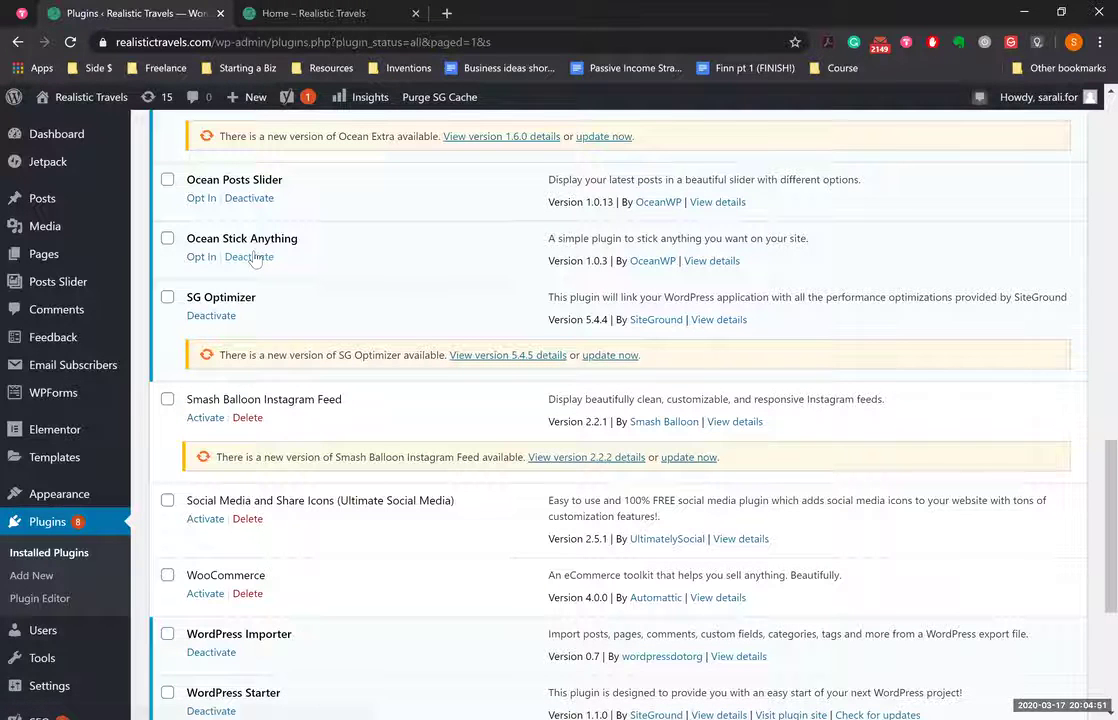
left_click(250, 257)
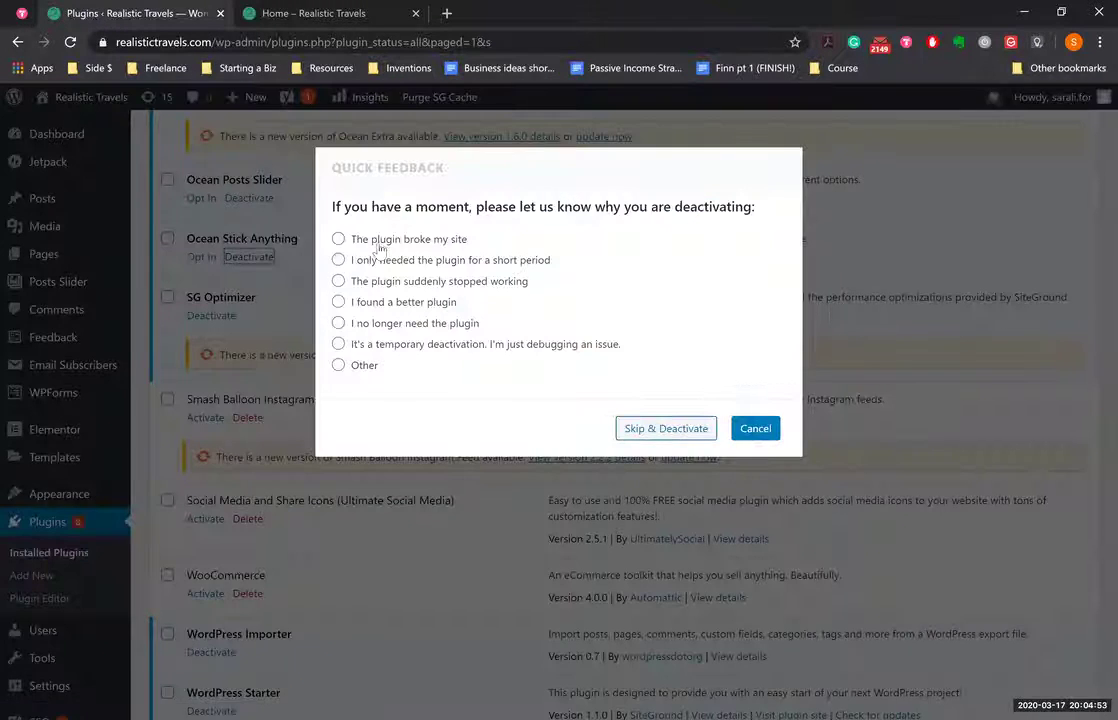
left_click(379, 346)
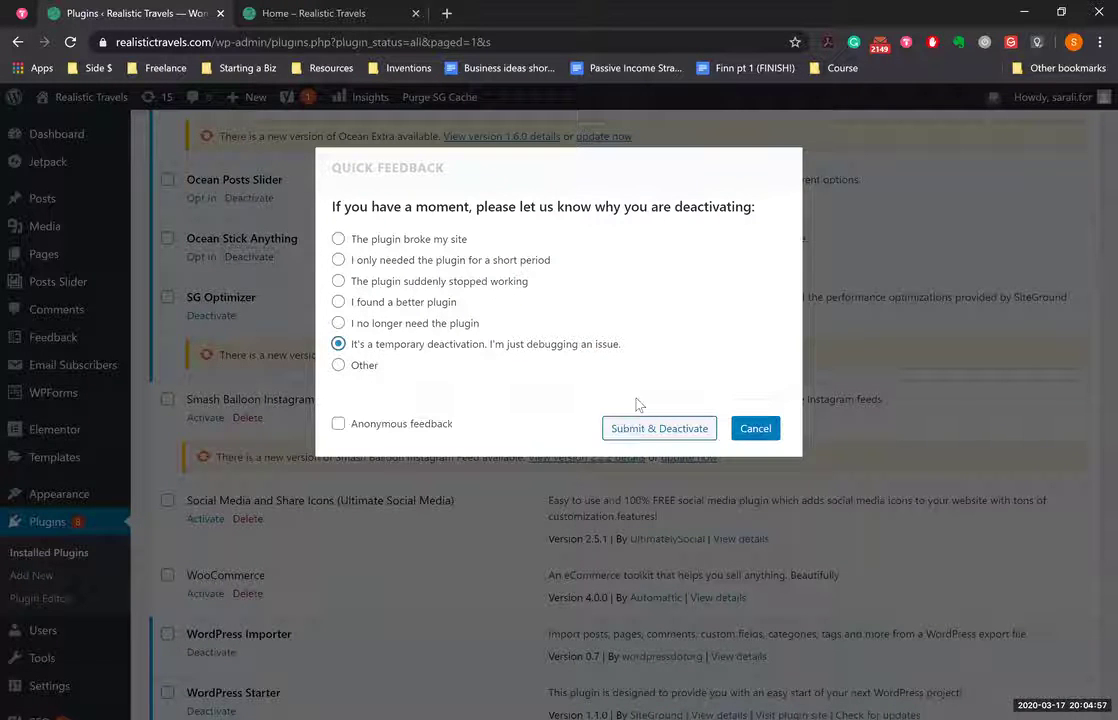
left_click(710, 433)
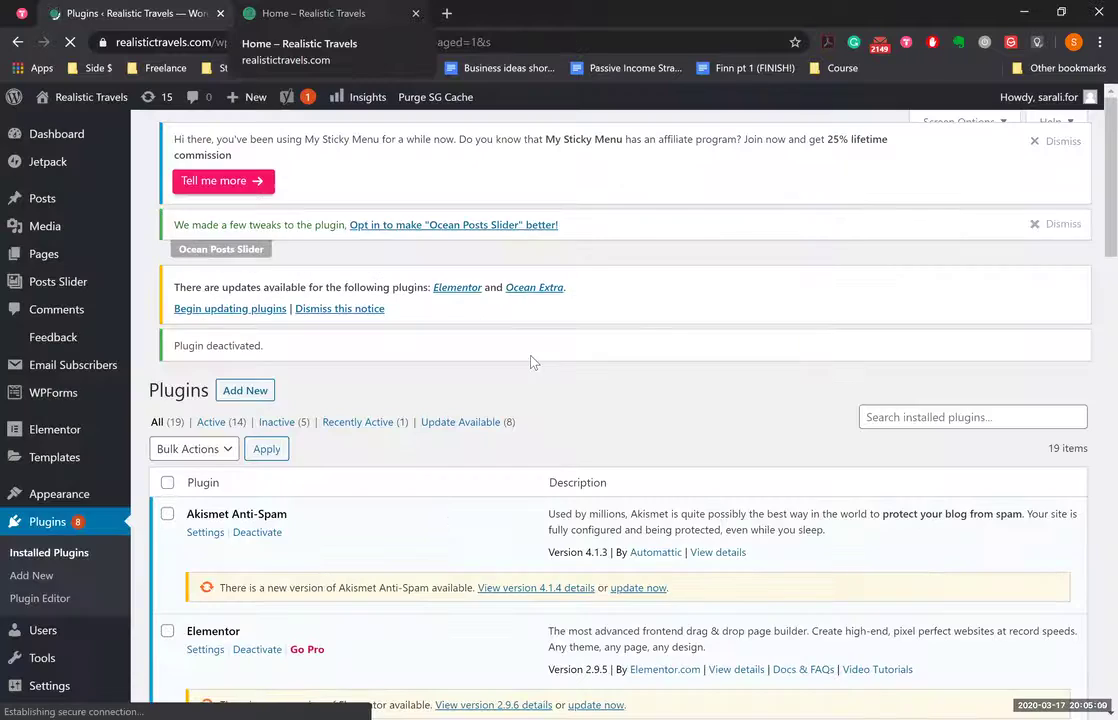
left_click(310, 13)
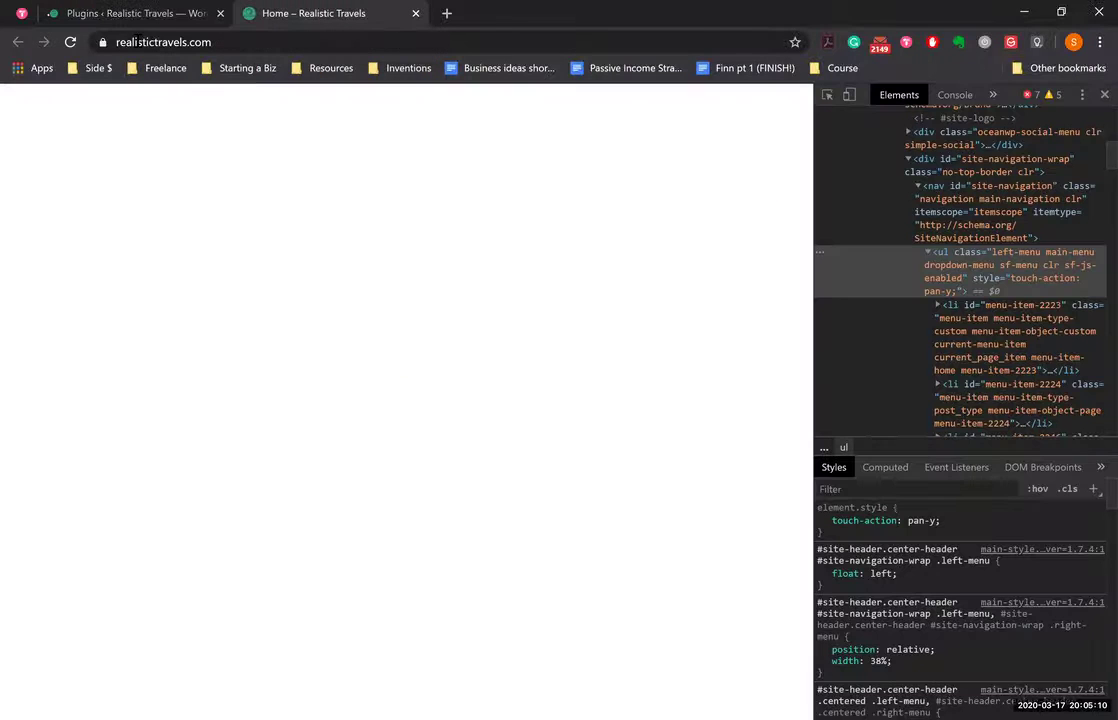
left_click(70, 42)
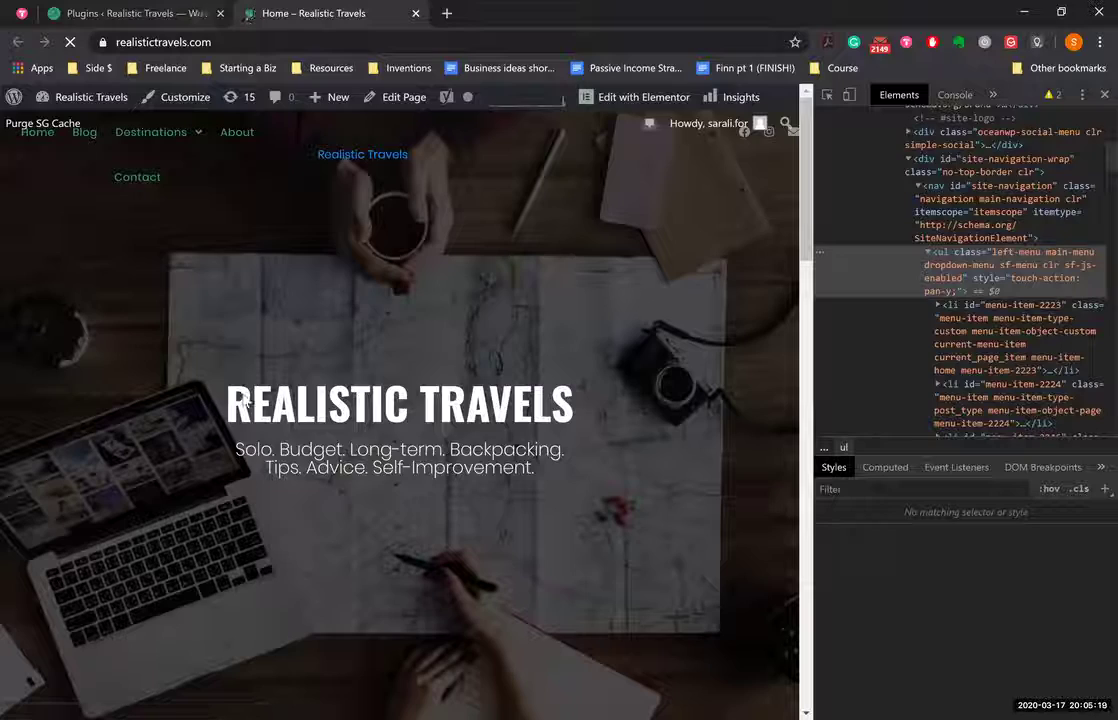
Step: Deactivate the Ocean Extra plugin and reload the Home page to check its header navigation
key("ctrl+Page_Up")
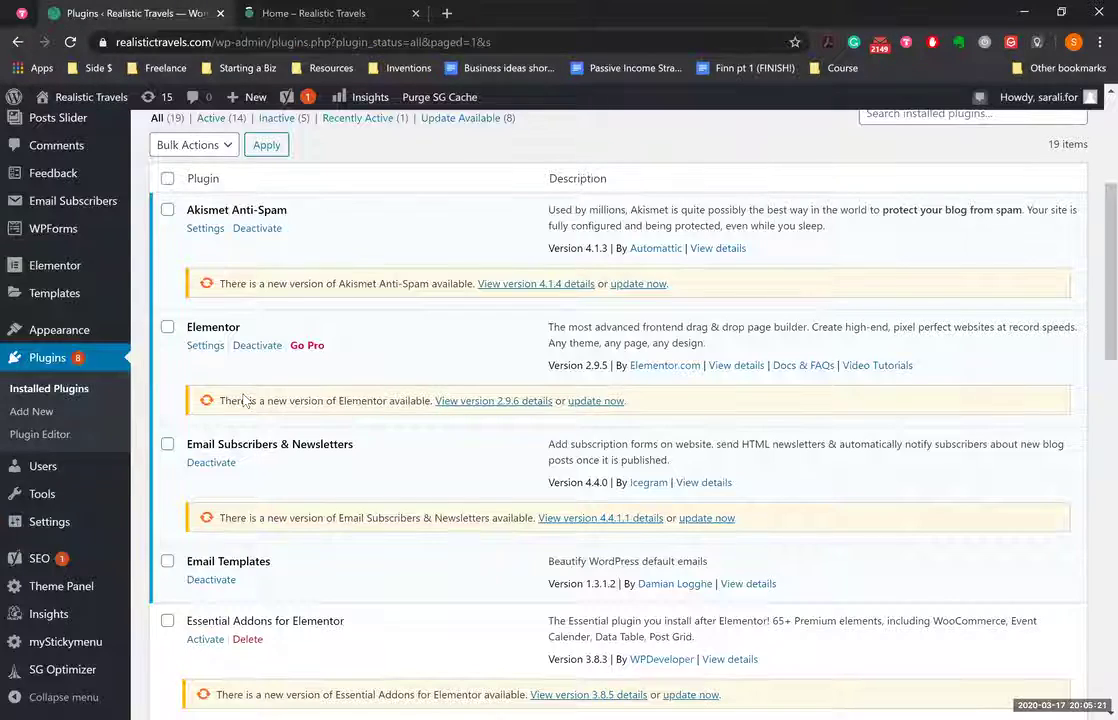
scroll(232, 399, "down", 7)
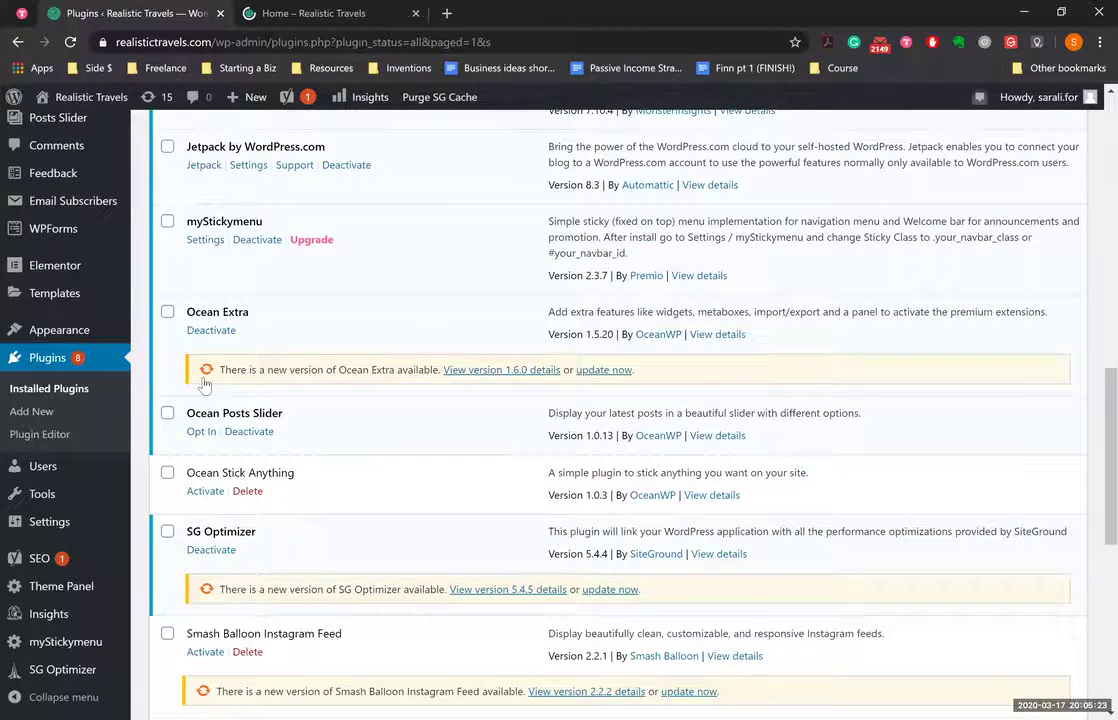
scroll(204, 386, "down", 1)
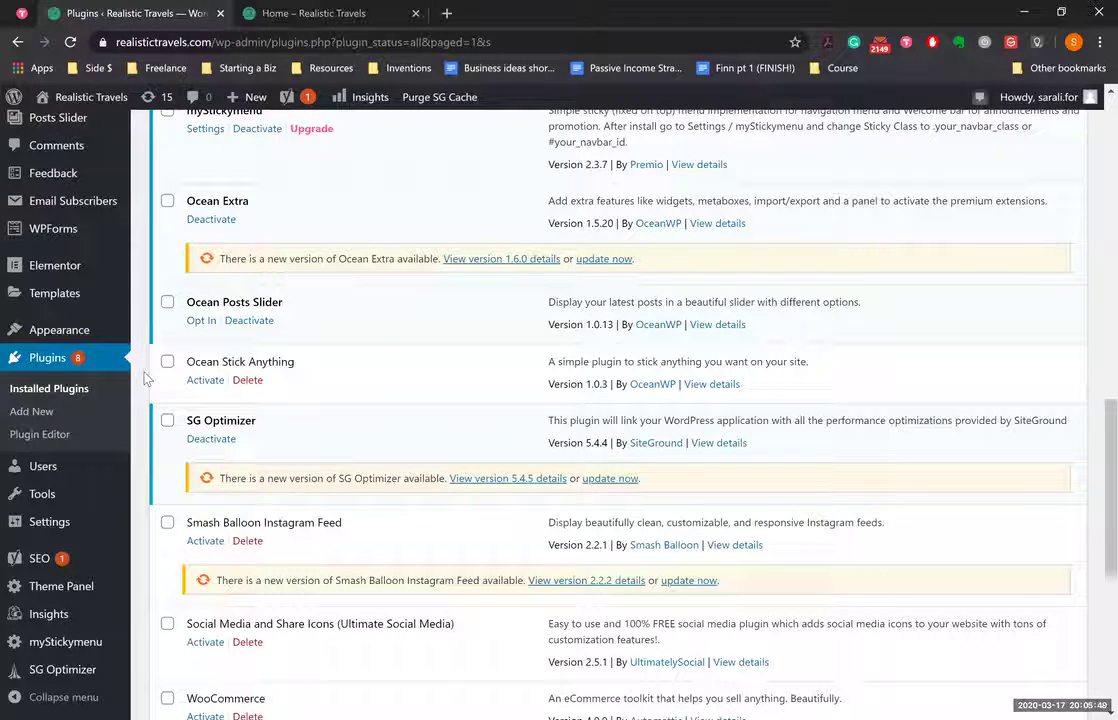
scroll(205, 235, "up", 1)
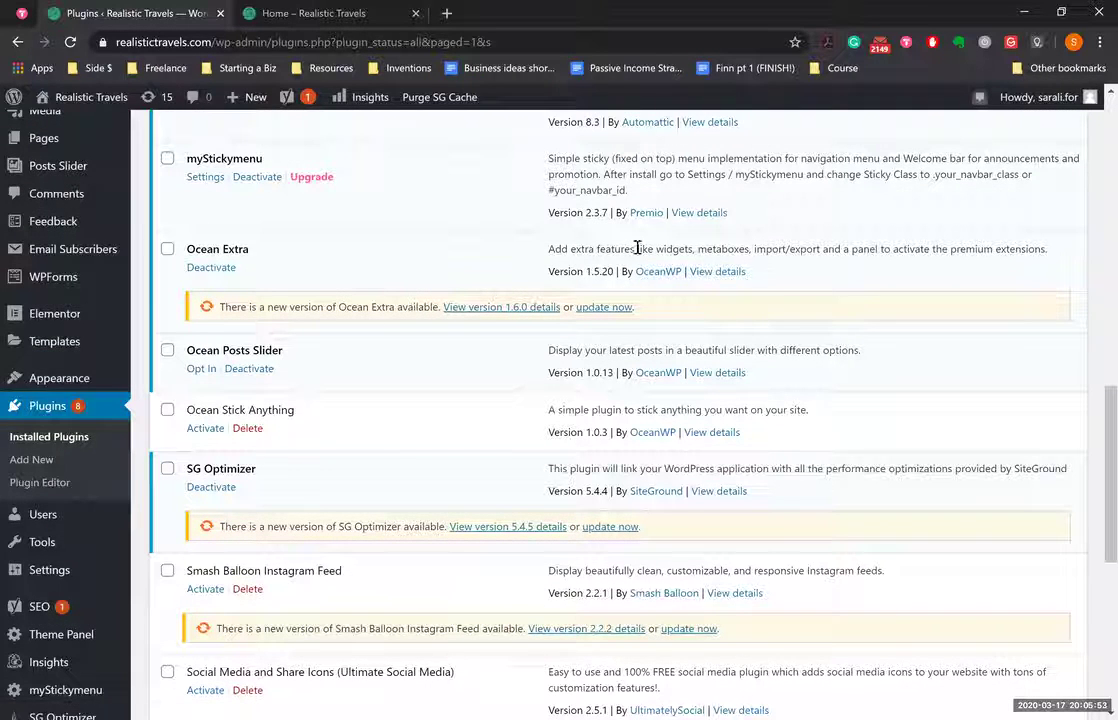
left_click_drag(633, 253, 225, 252)
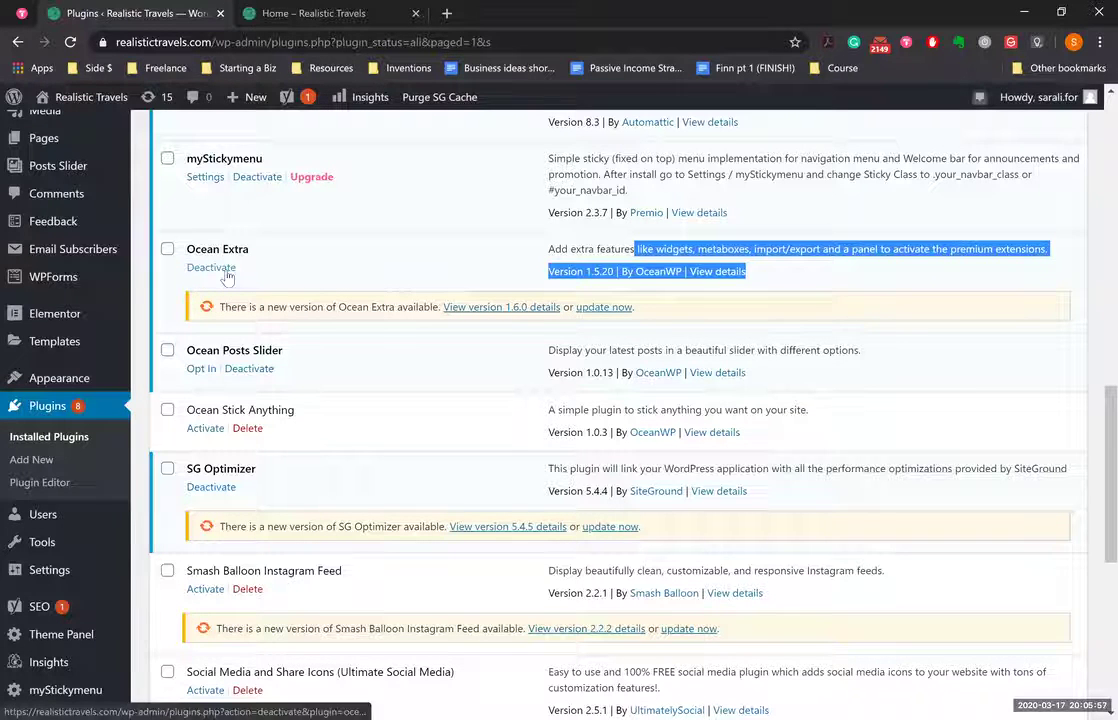
left_click(212, 268)
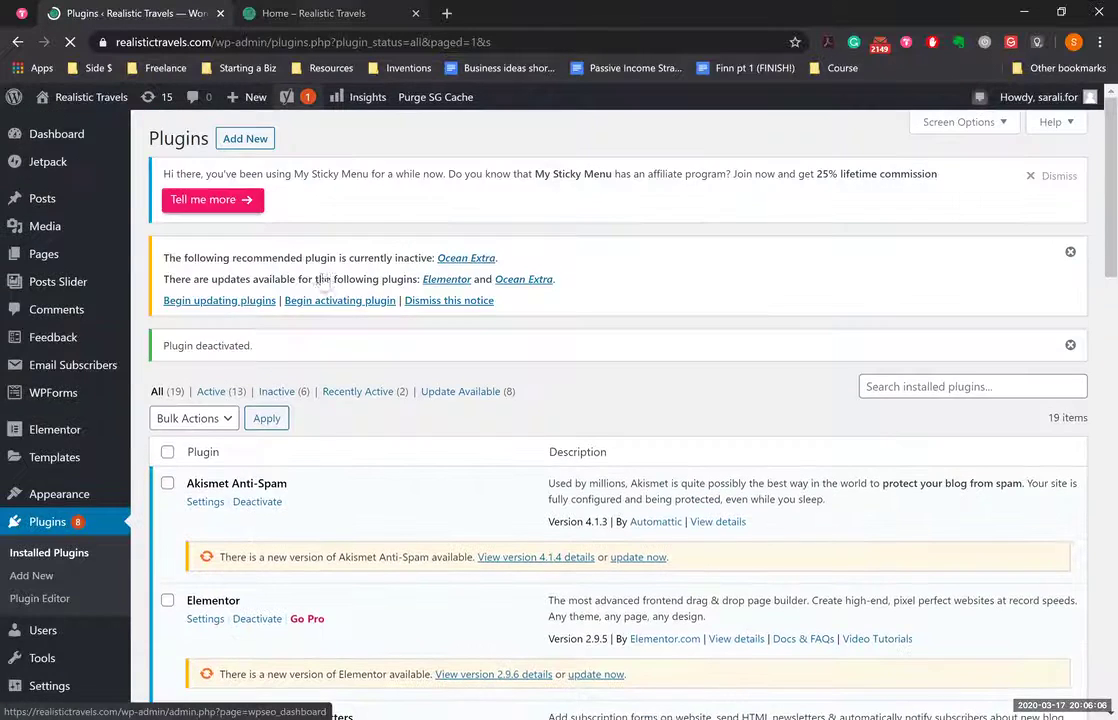
left_click(313, 13)
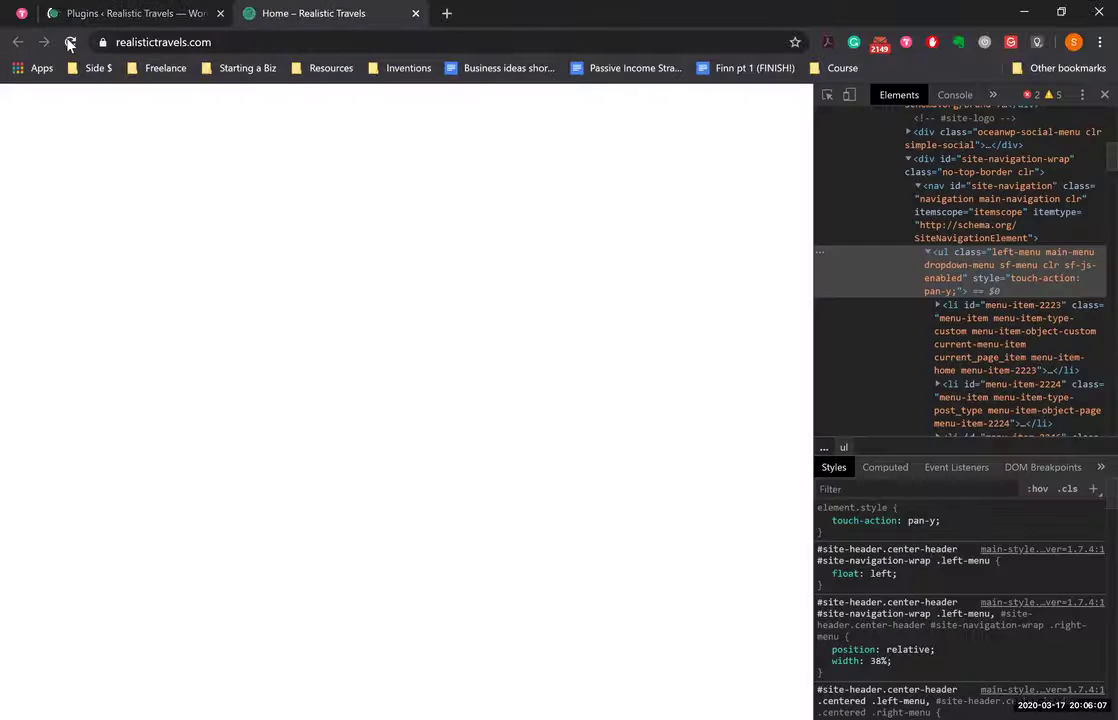
left_click(70, 42)
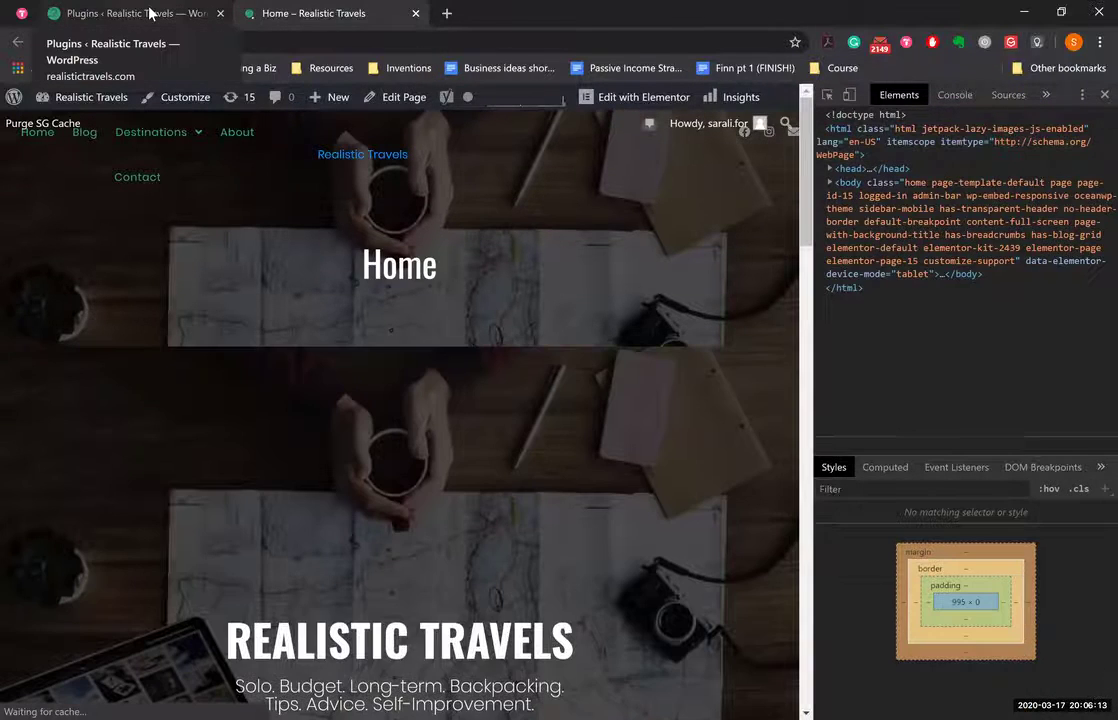
Step: Return to the installed plugins list and review it down to WPForms Lite for other plugins that could affect the header
left_click(148, 12)
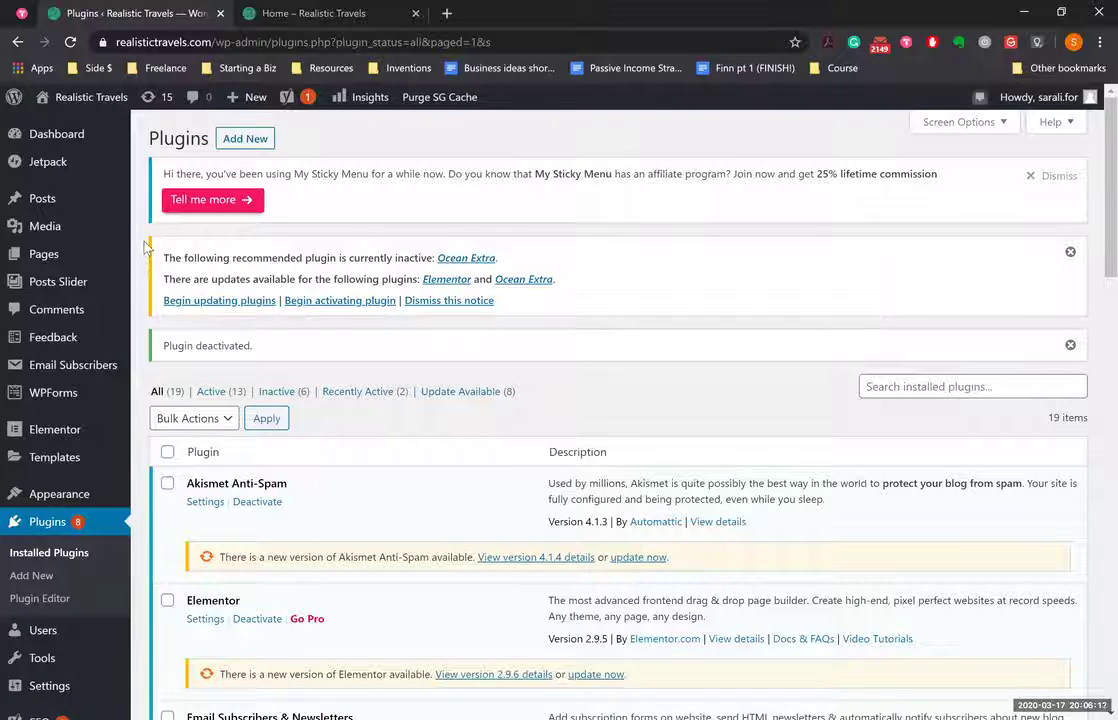
scroll(145, 247, "down", 1)
scroll(145, 247, "down", 15)
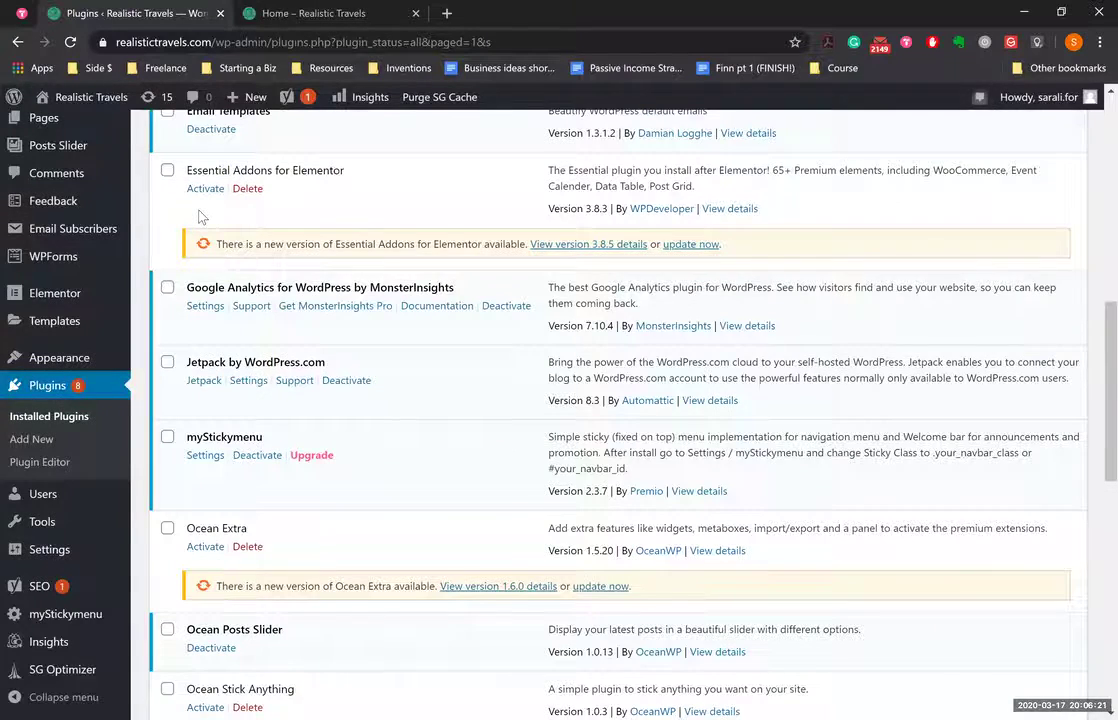
scroll(210, 360, "down", 3)
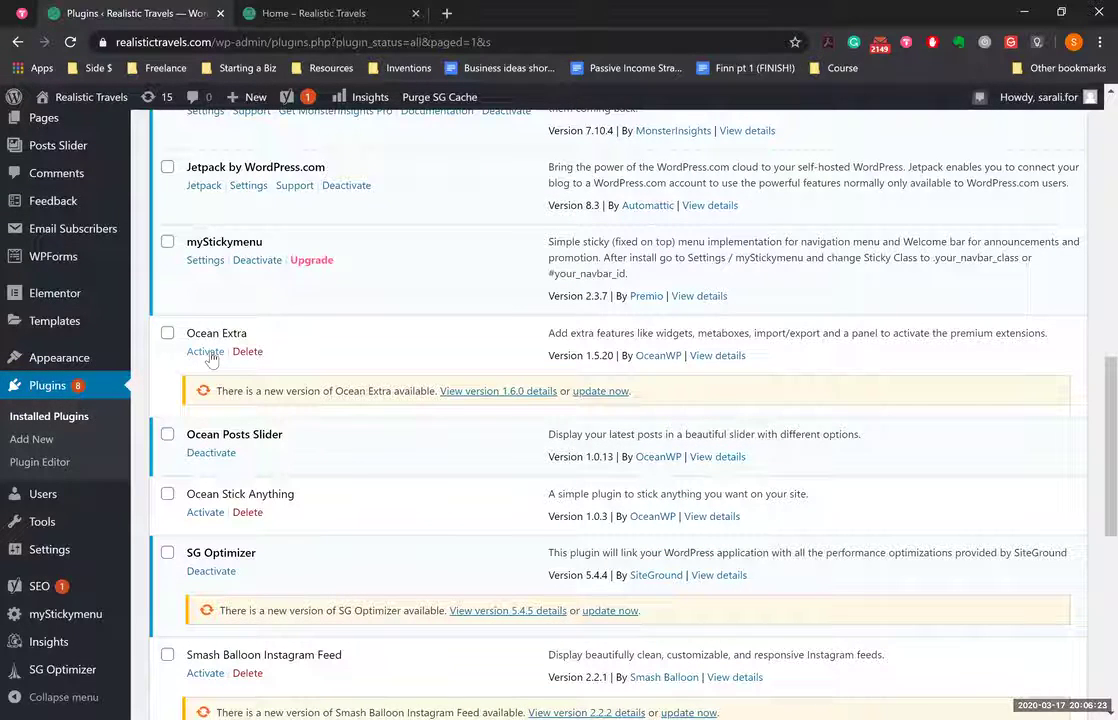
scroll(185, 235, "down", 2)
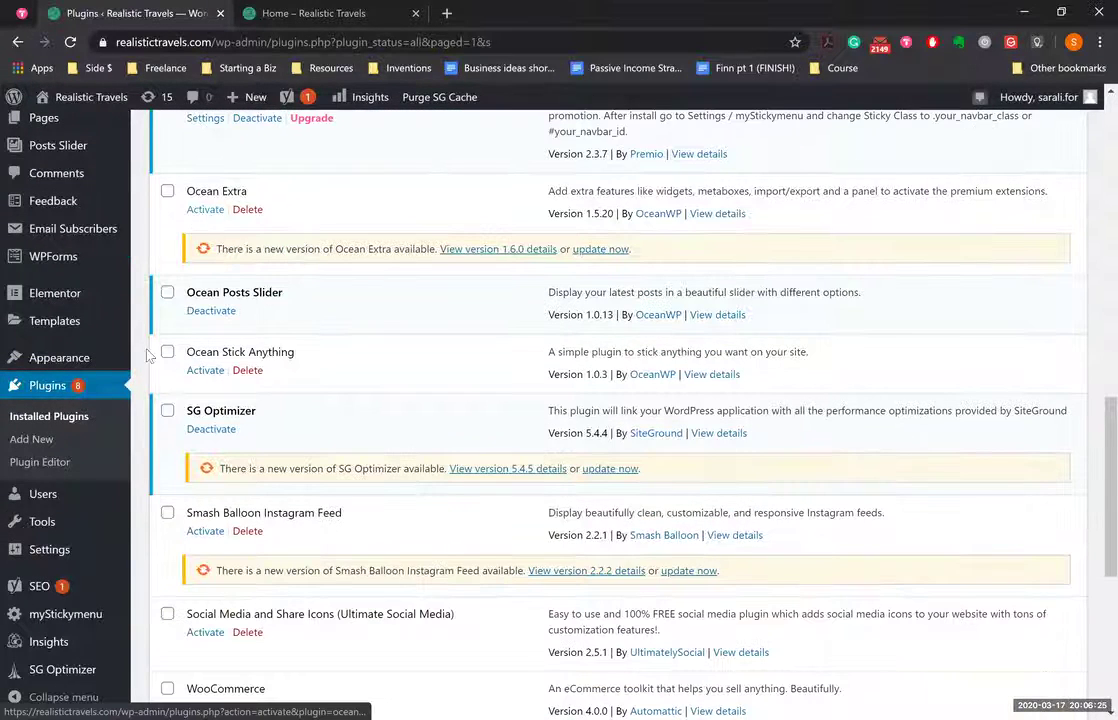
scroll(145, 350, "down", 1)
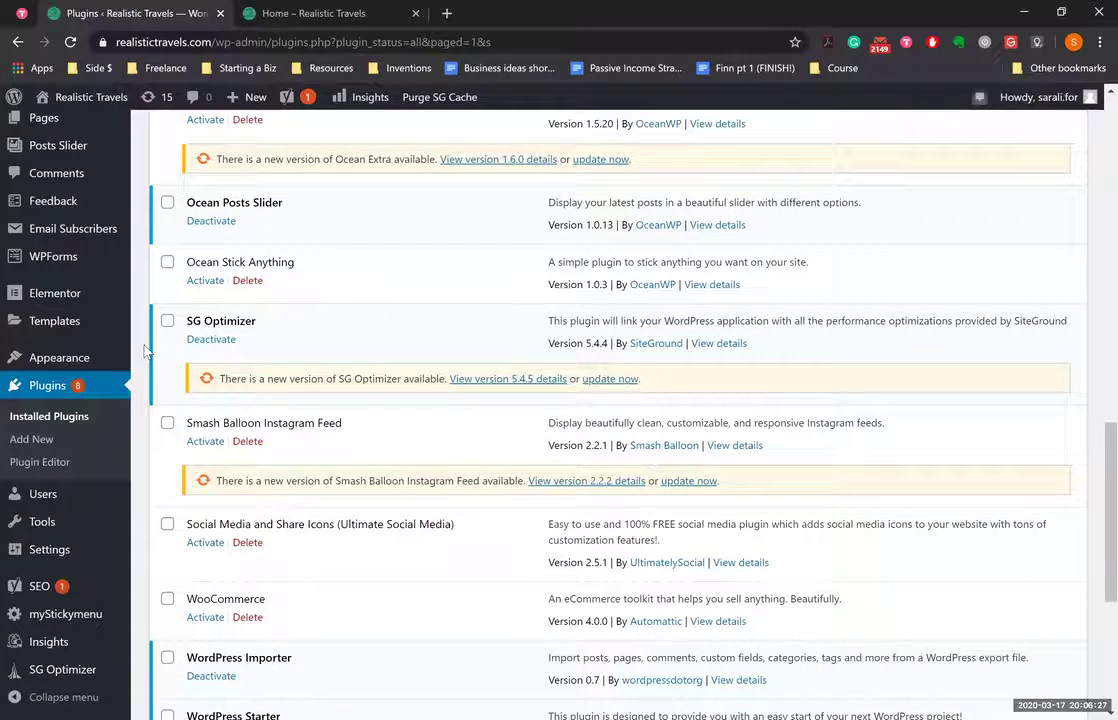
scroll(145, 350, "down", 1)
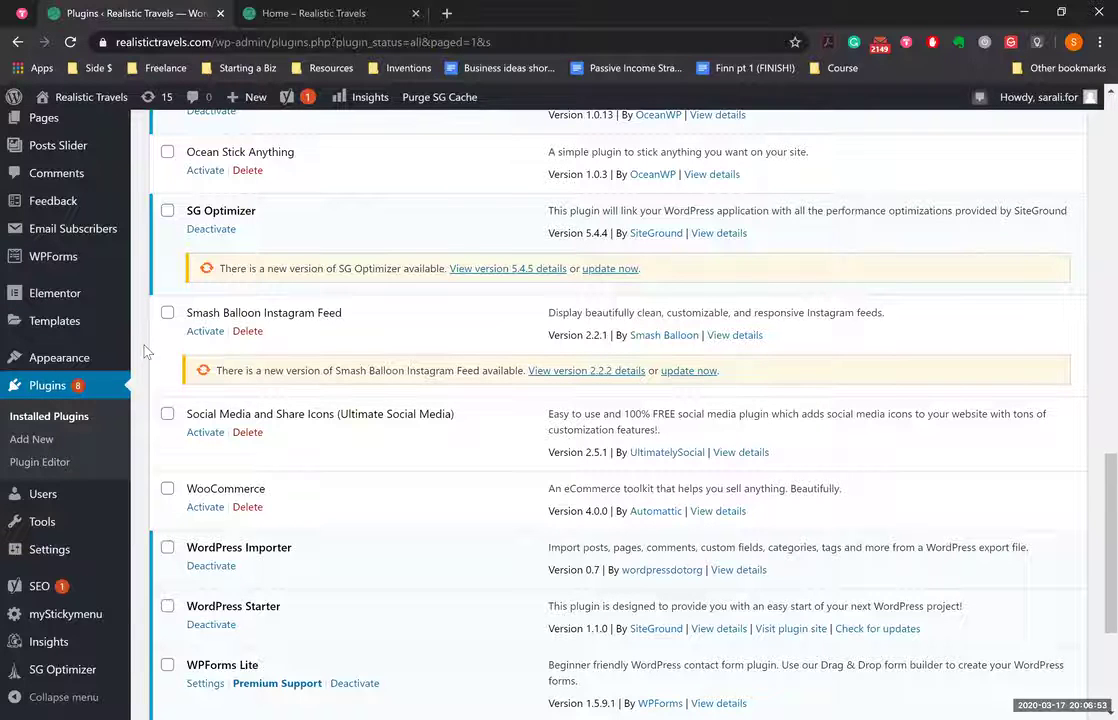
Step: Open the Themes page and look through all installed themes for an alternative to OceanWP
mouse_move(105, 357)
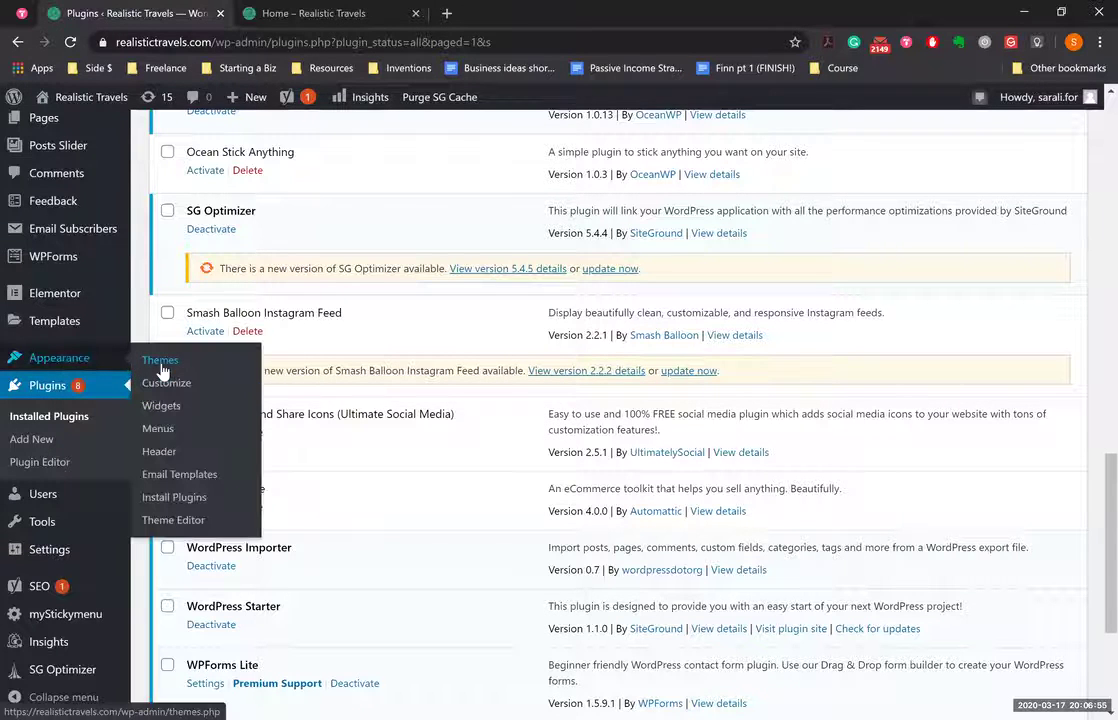
left_click(161, 366)
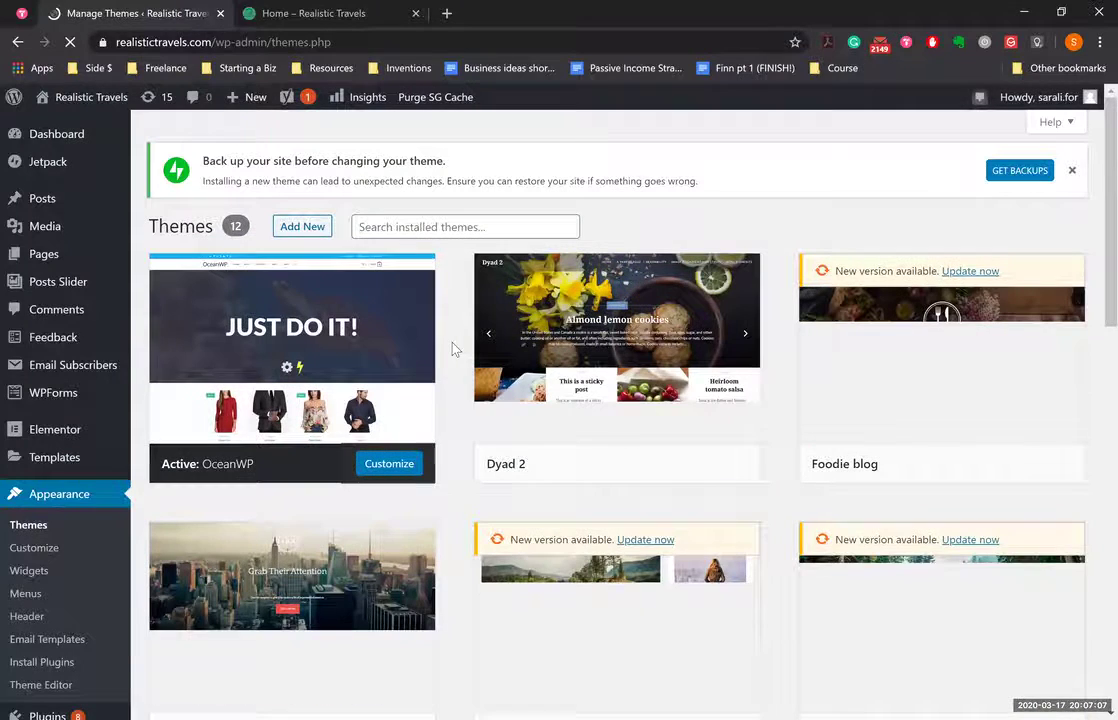
scroll(455, 349, "down", 1)
scroll(455, 345, "down", 1)
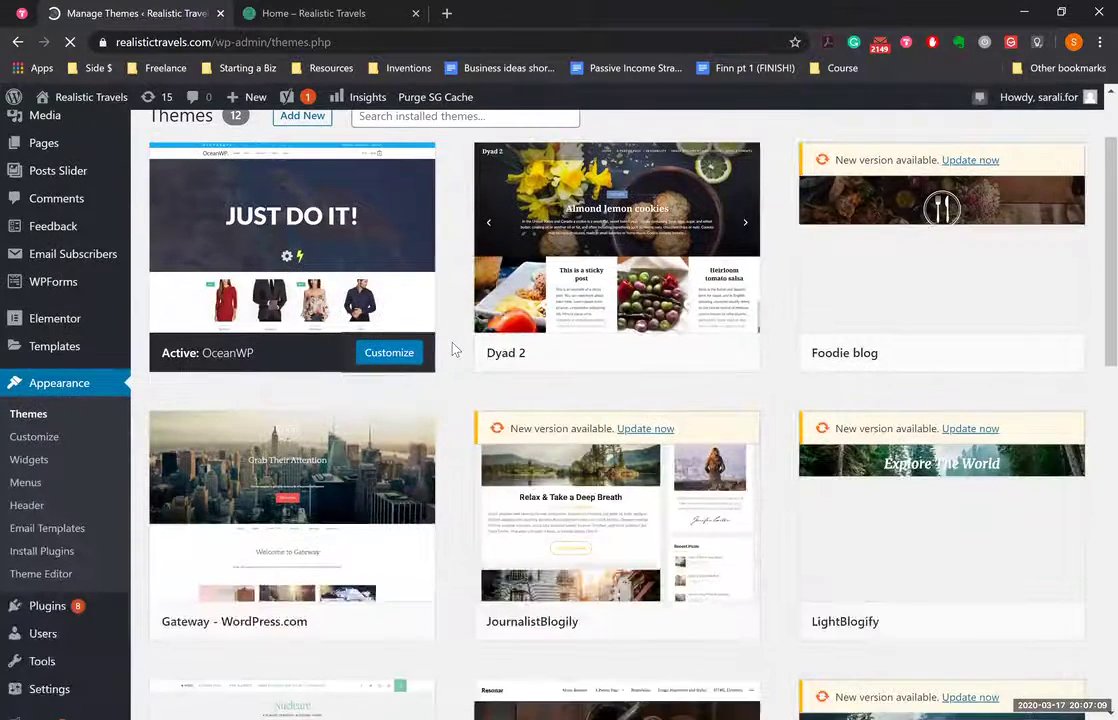
scroll(450, 300, "up", 2)
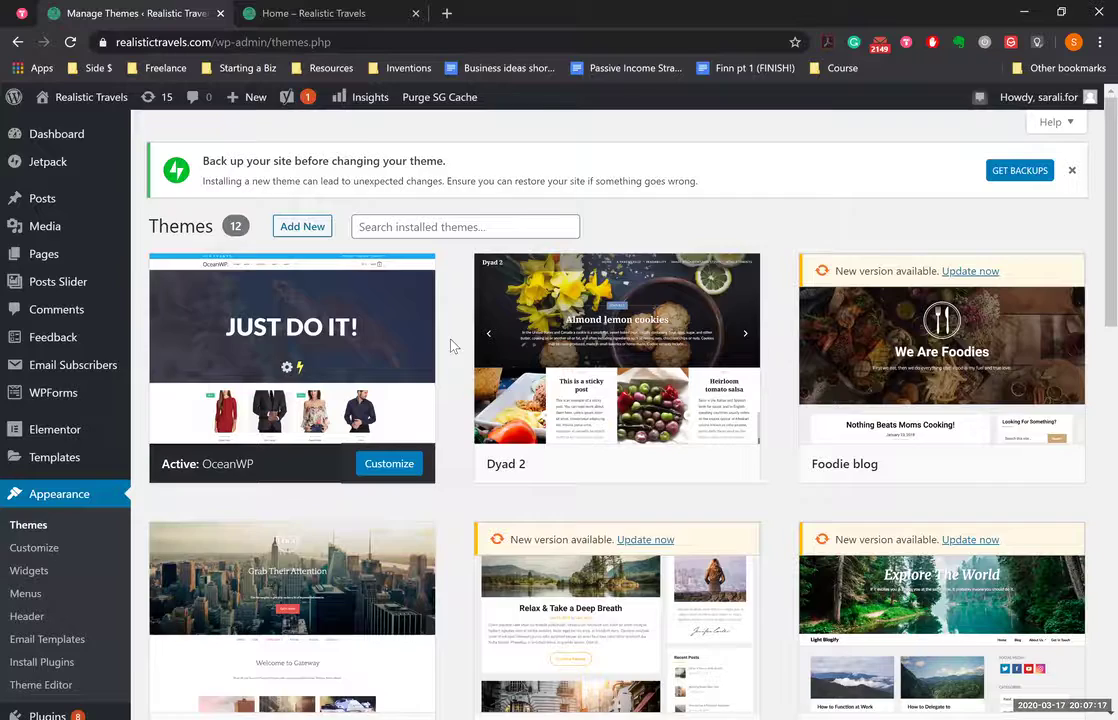
scroll(452, 346, "down", 5)
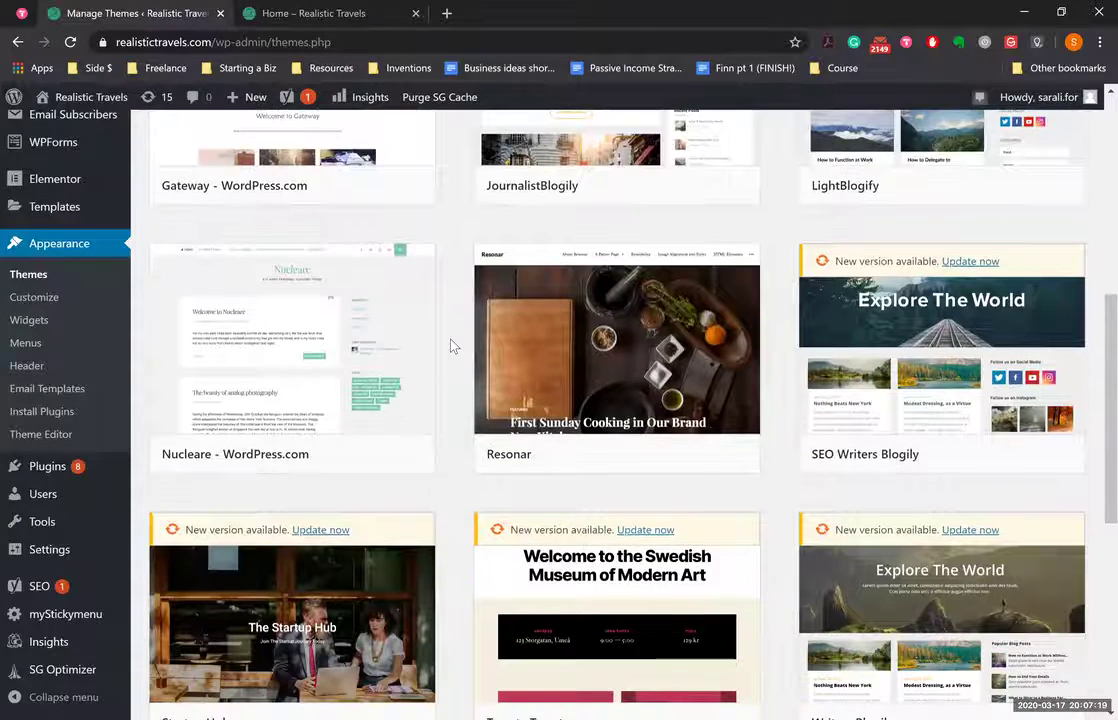
scroll(452, 346, "down", 3)
scroll(452, 346, "down", 2)
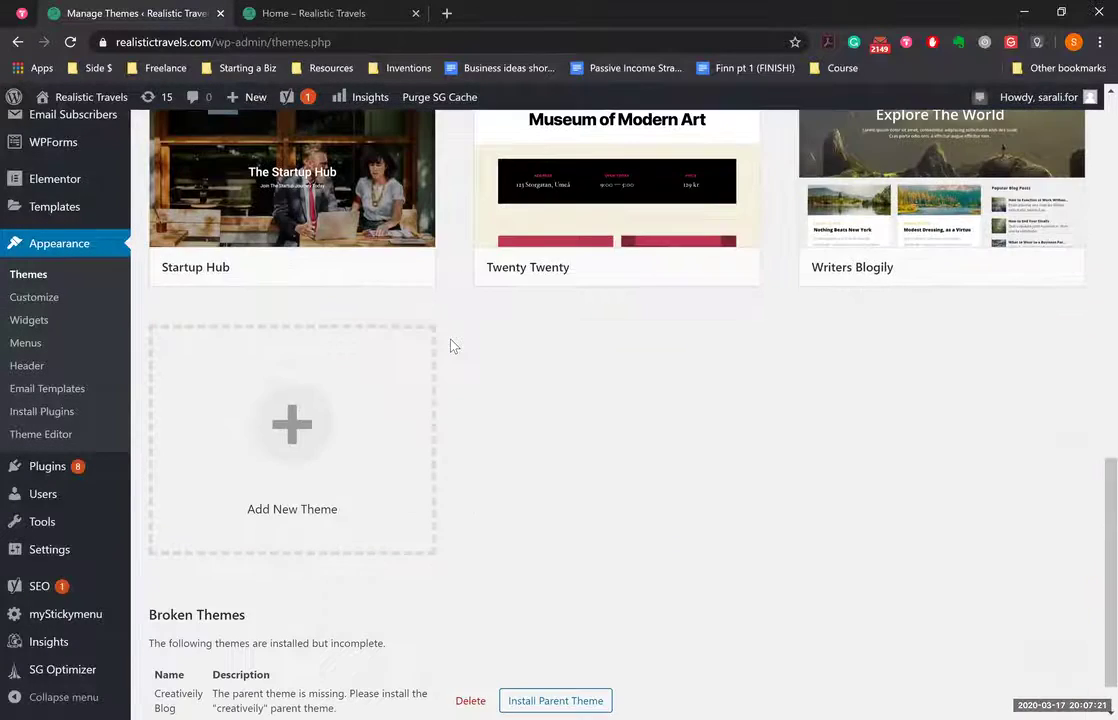
scroll(452, 346, "down", 1)
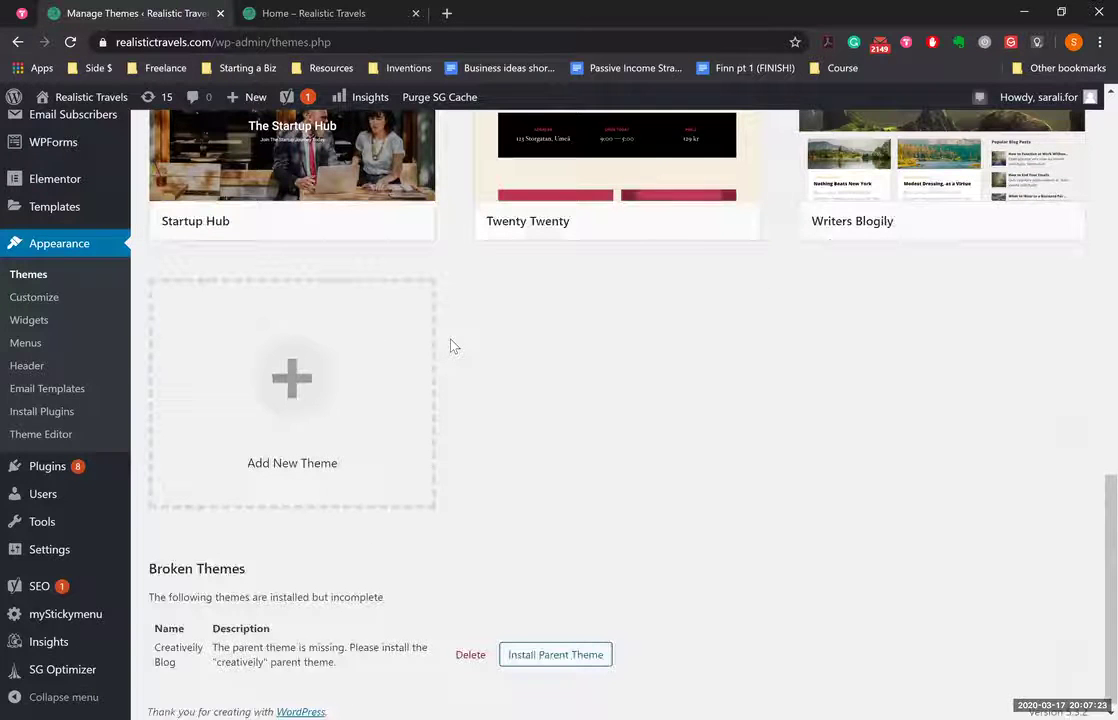
scroll(705, 403, "up", 2)
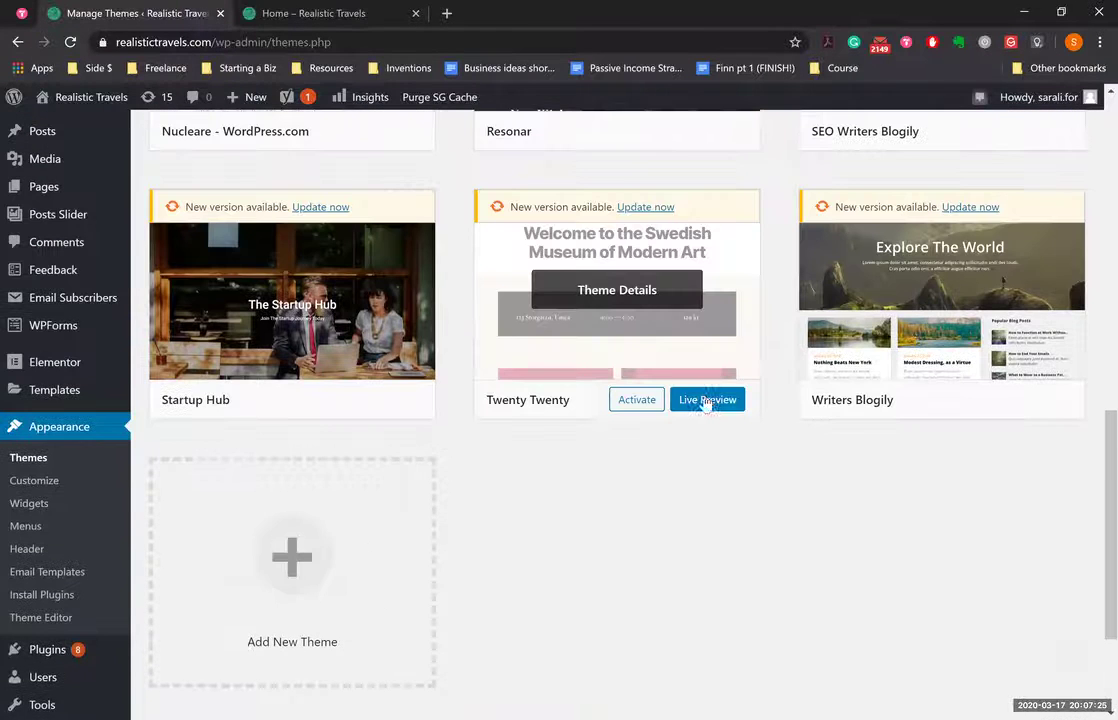
Step: Open a live preview of the Twenty Twenty theme and compare its header navigation with the current Home page
left_click(706, 400)
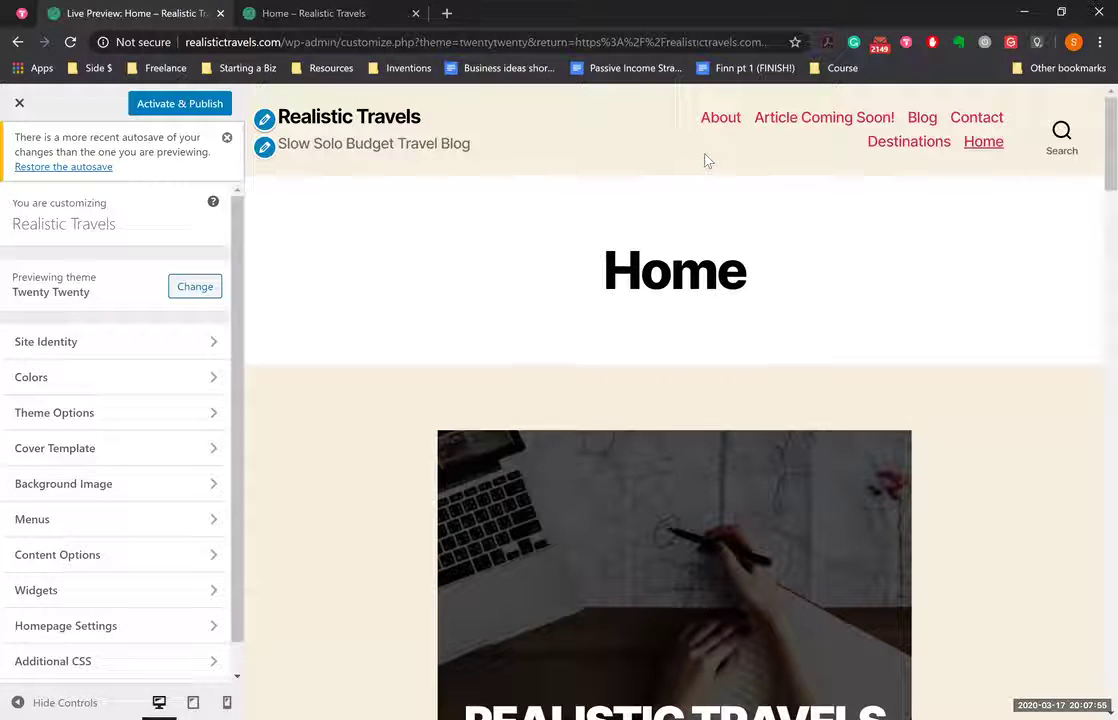
key("ctrl+Tab")
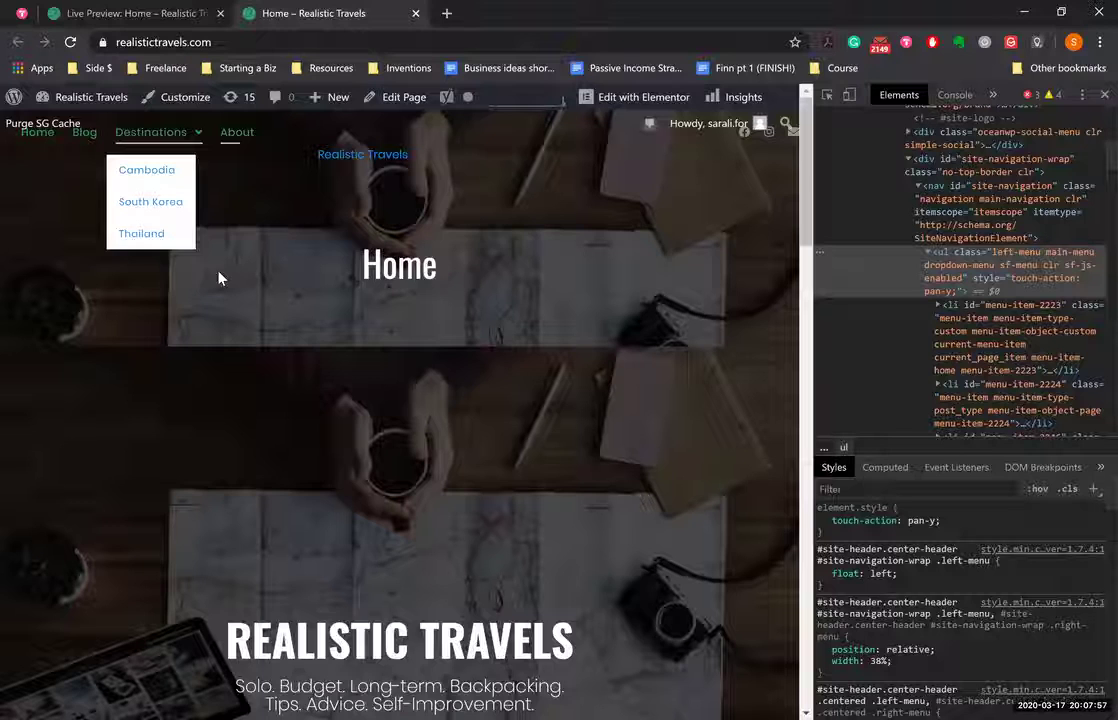
left_click(173, 13)
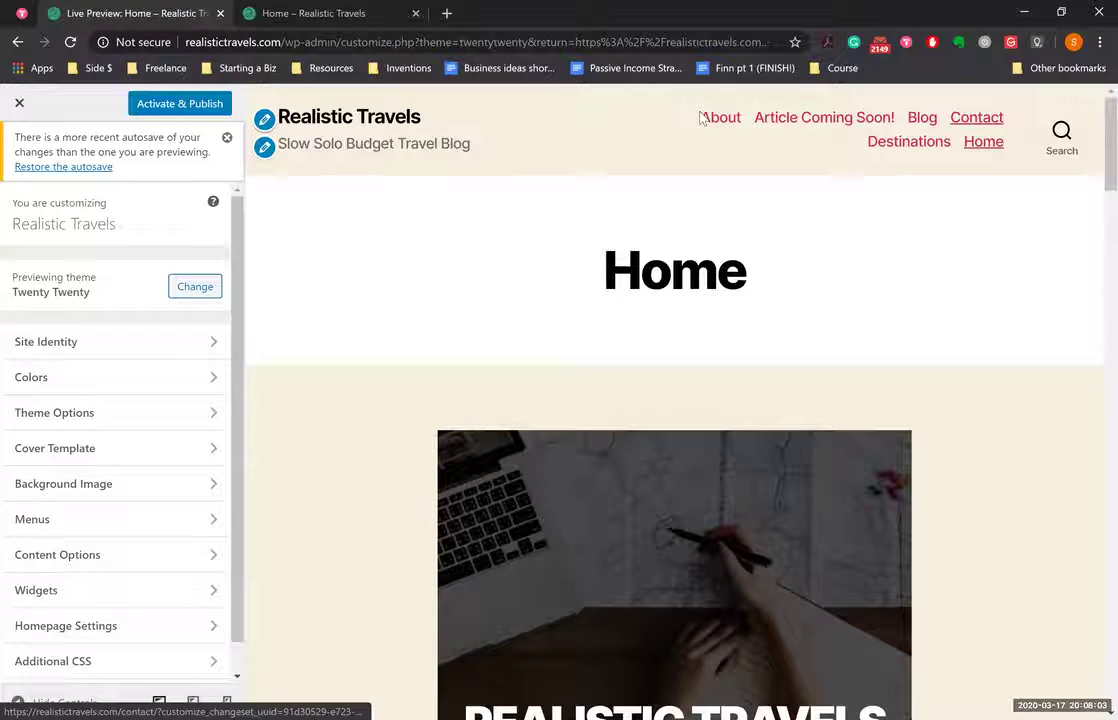
left_click(903, 145)
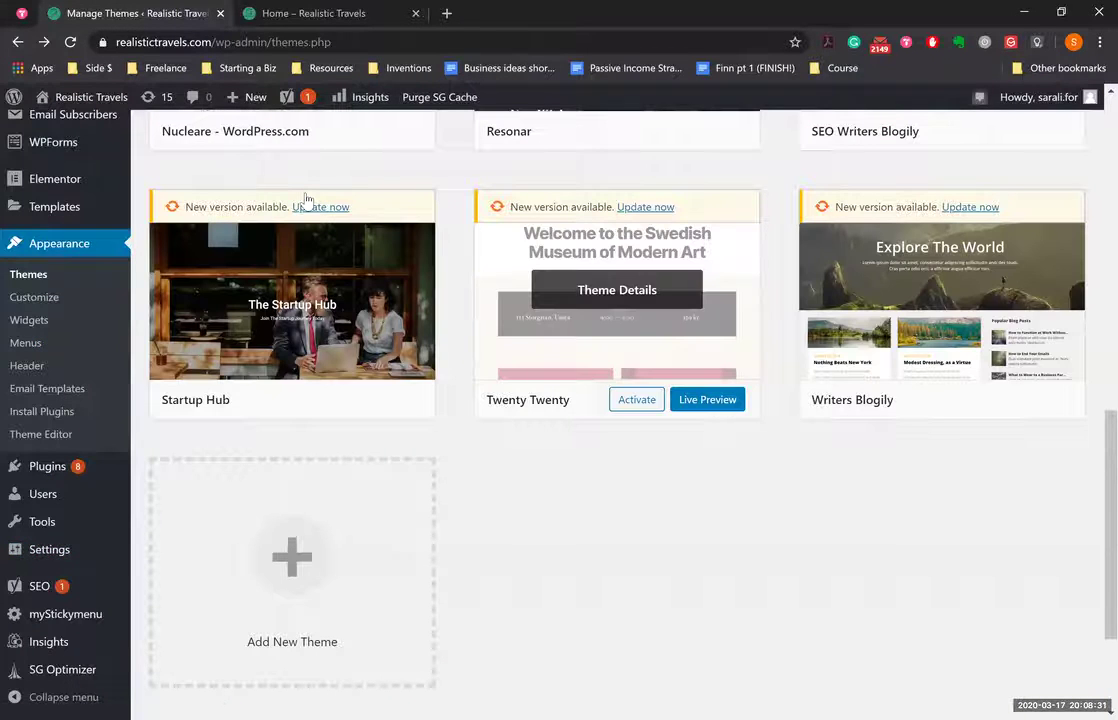
Step: Reopen the Twenty Twenty live preview and assign Main Menu to the Desktop Horizontal Menu location
key("Return")
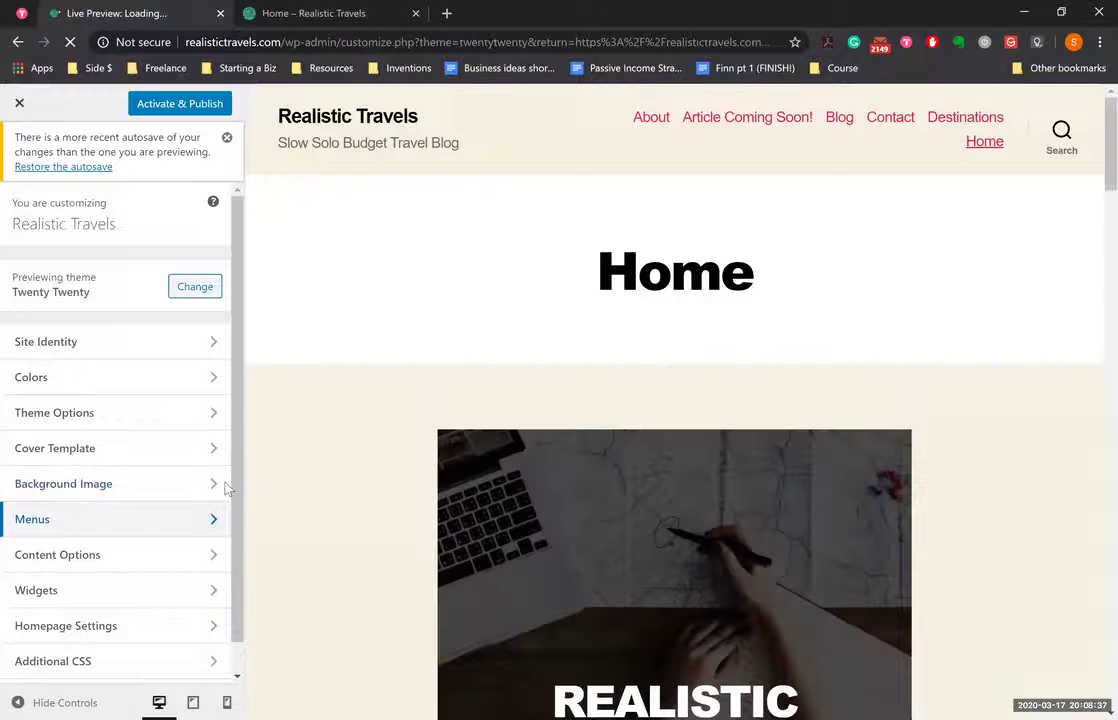
key("Return")
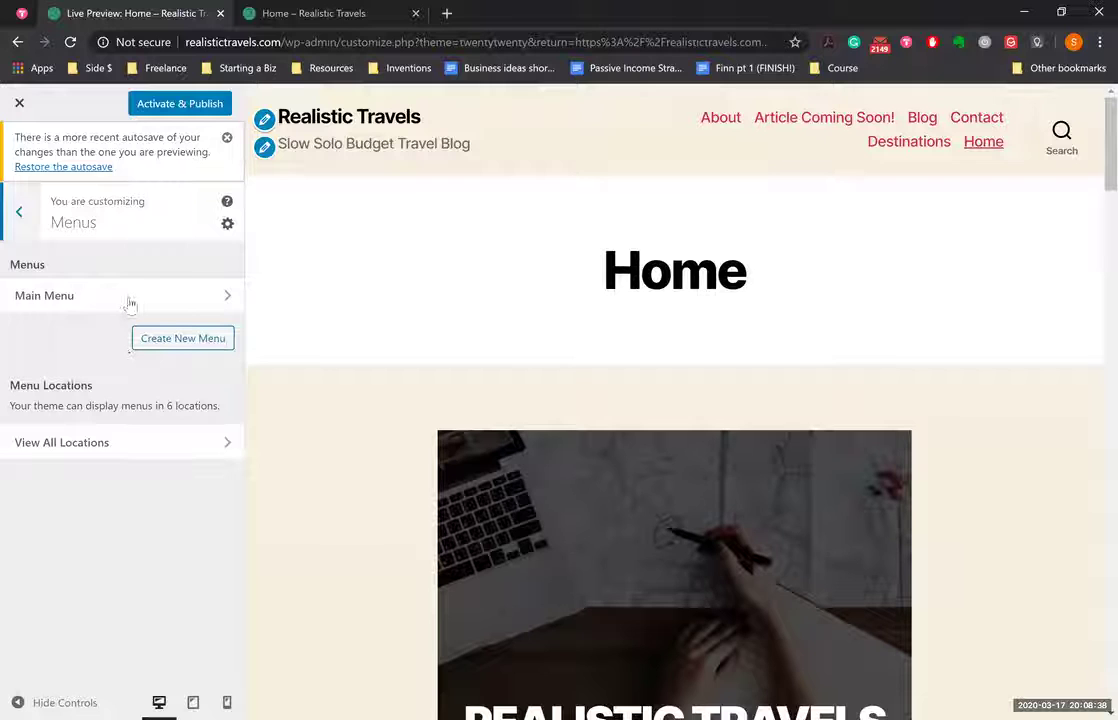
left_click(130, 297)
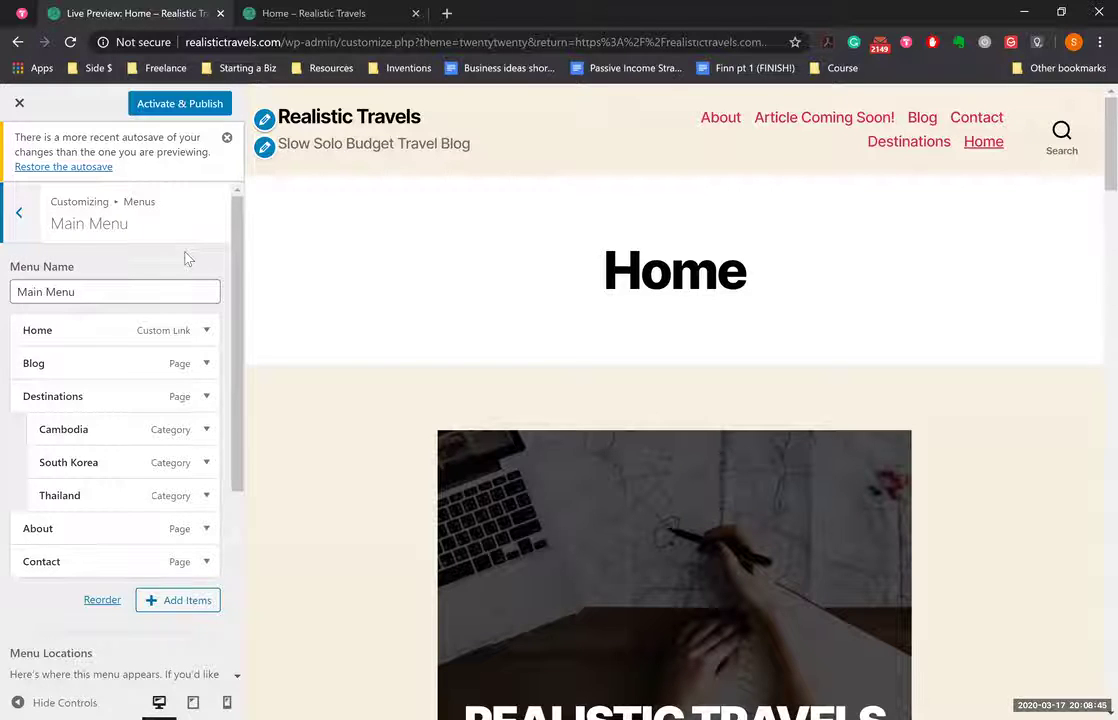
scroll(184, 259, "down", 3)
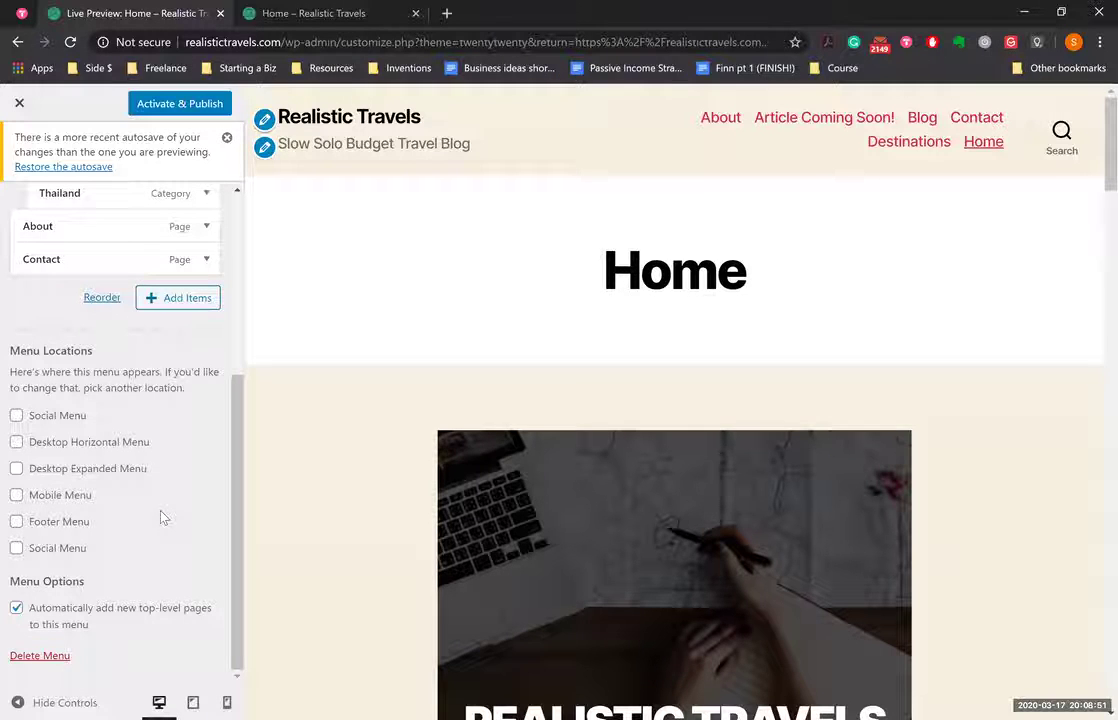
left_click(63, 446)
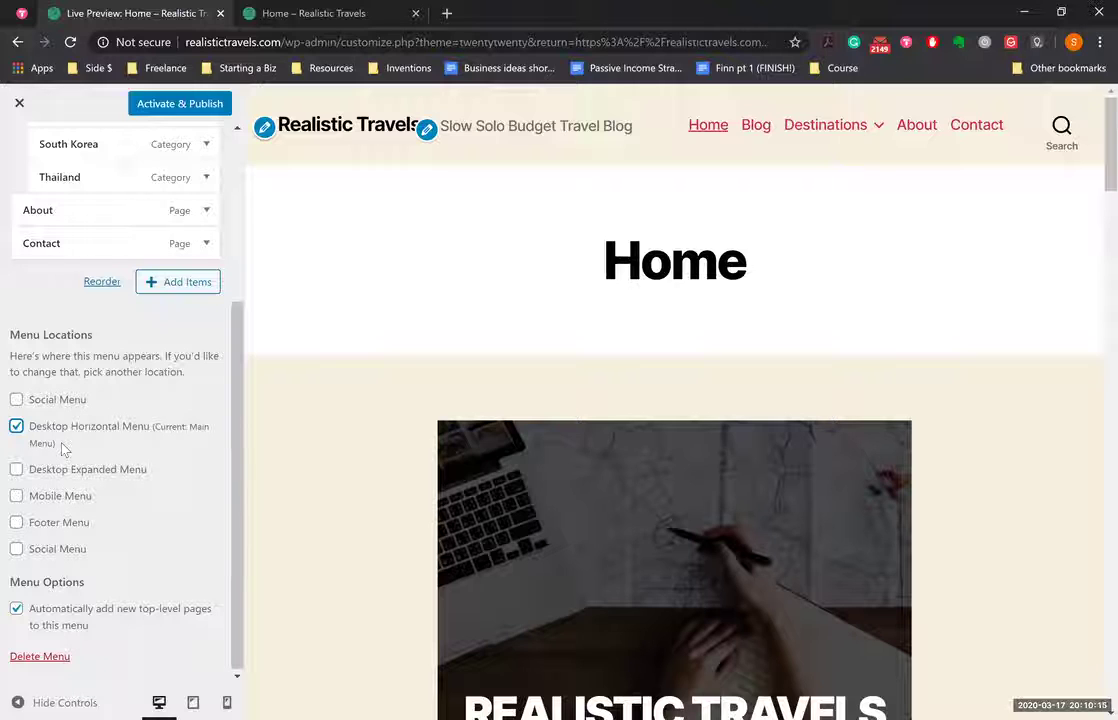
Step: Try assigning Main Menu to the first Social Menu location, check the previewed page, and remove that assignment
left_click(17, 401)
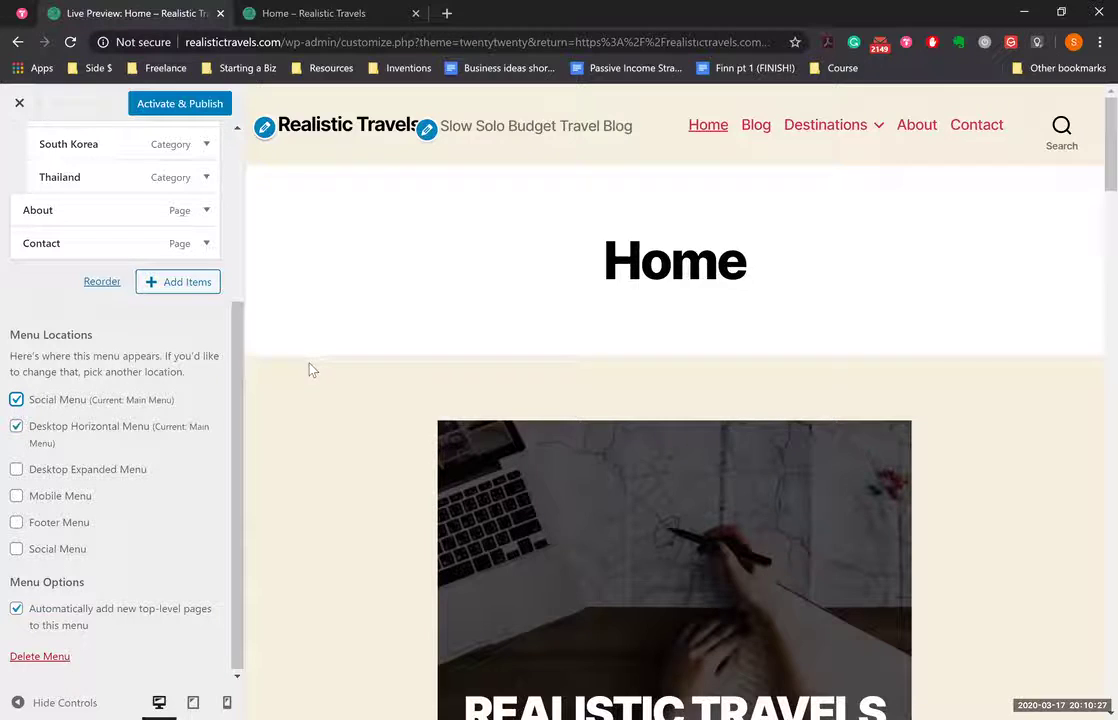
scroll(310, 369, "down", 1)
scroll(310, 369, "down", 2)
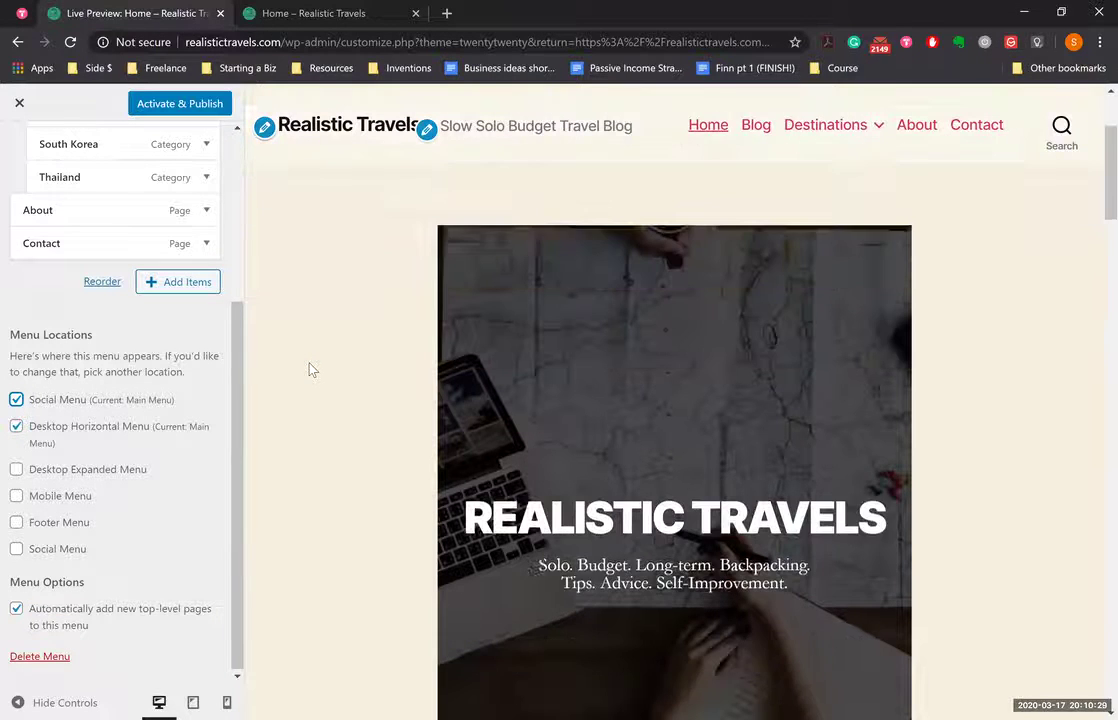
scroll(310, 369, "down", 2)
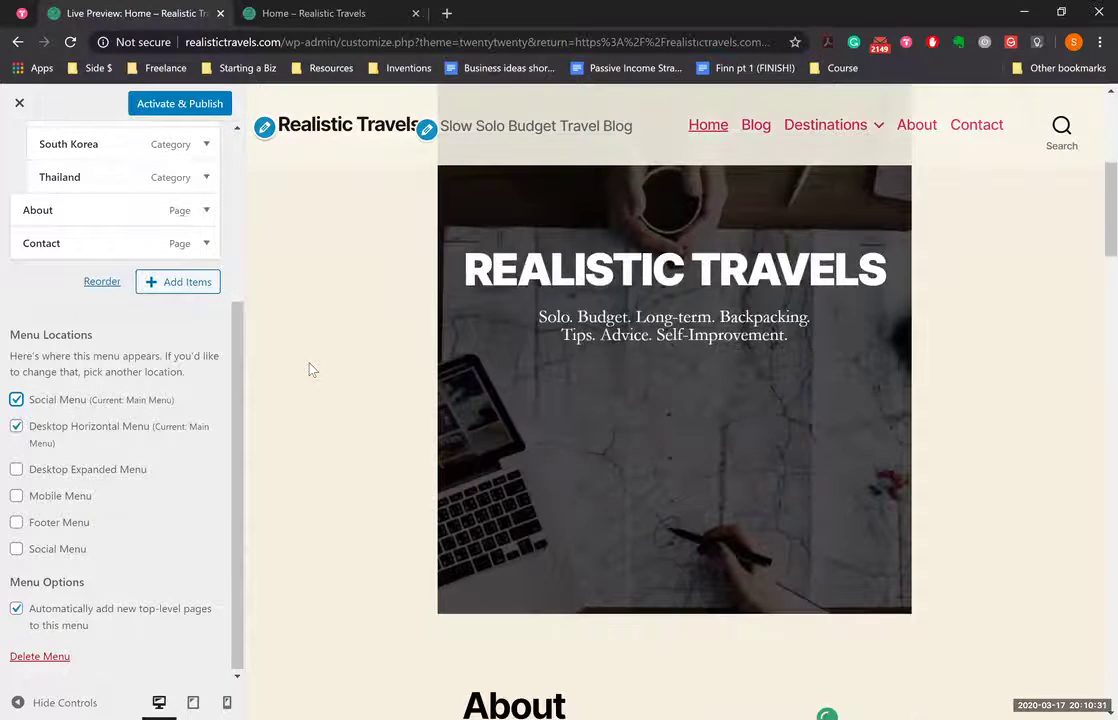
scroll(310, 370, "up", 3)
left_click(97, 409)
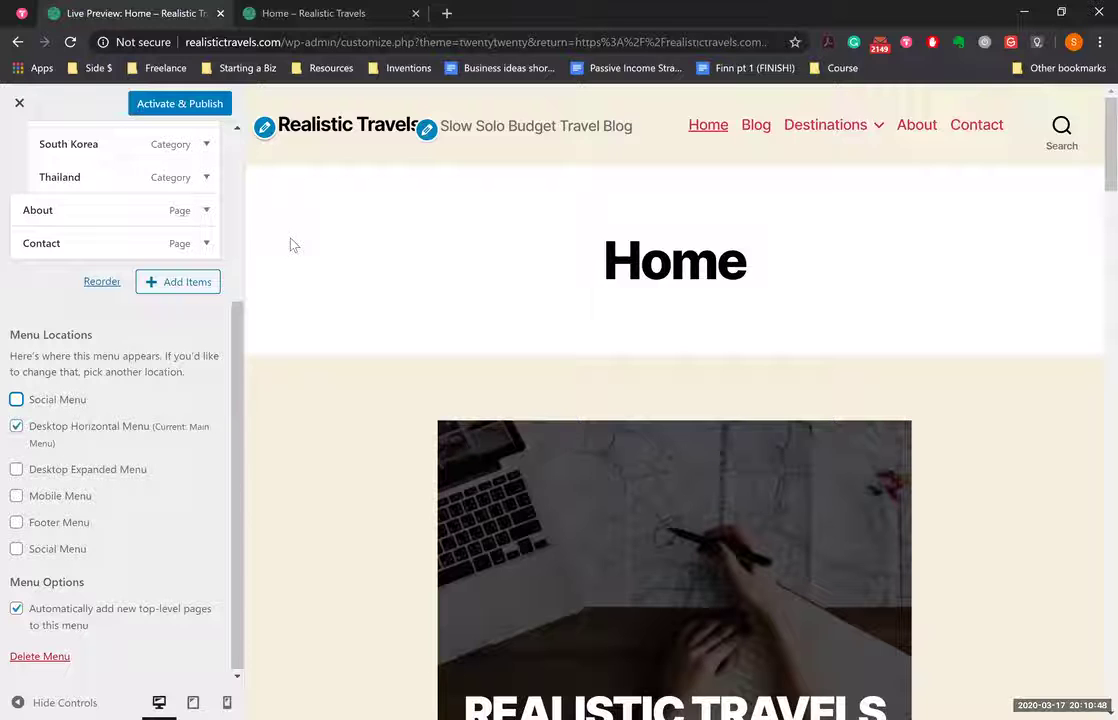
Step: Close the Twenty Twenty live preview and discard its unsaved menu changes
left_click(22, 105)
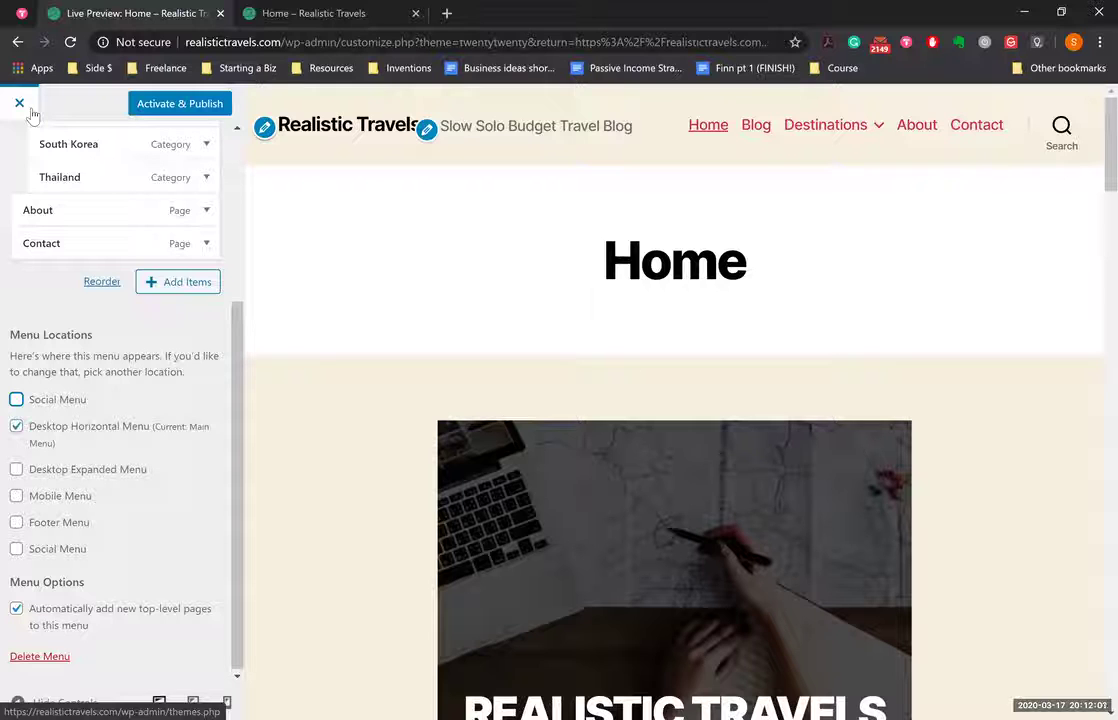
left_click(20, 104)
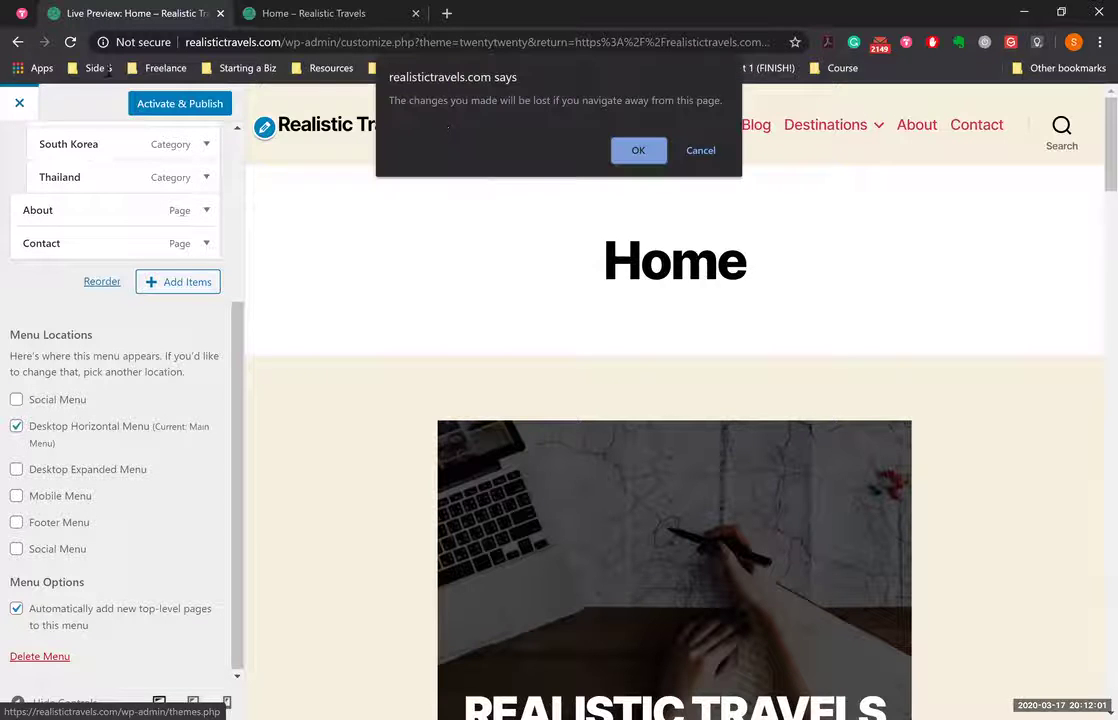
left_click(640, 152)
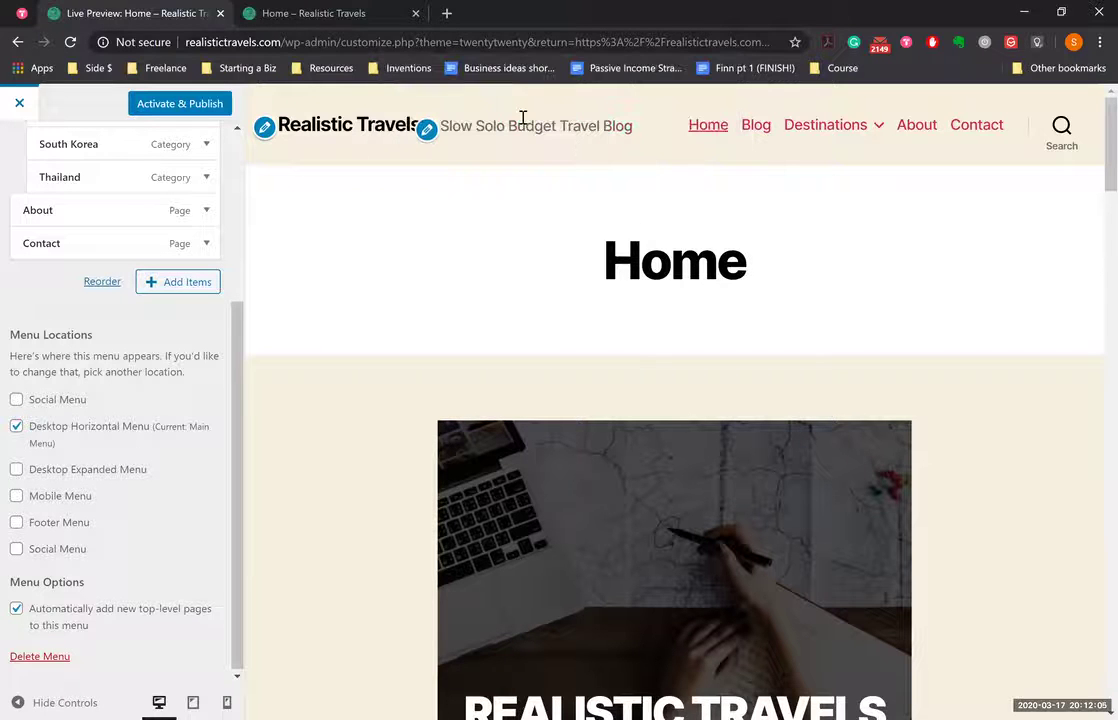